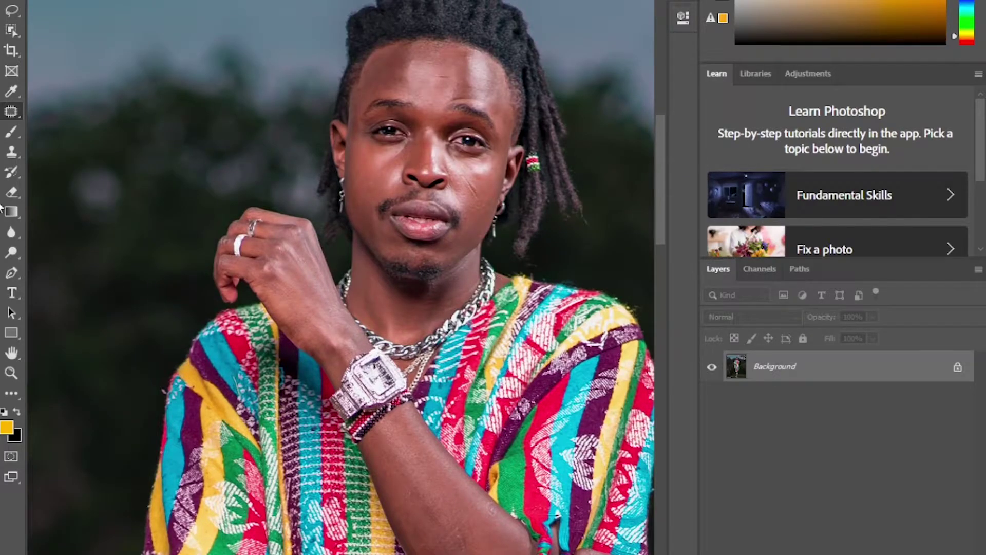
Set the foreground color to white using the hex value ffffff.
{"action": "right_click", "coordinate": [6, 110]}
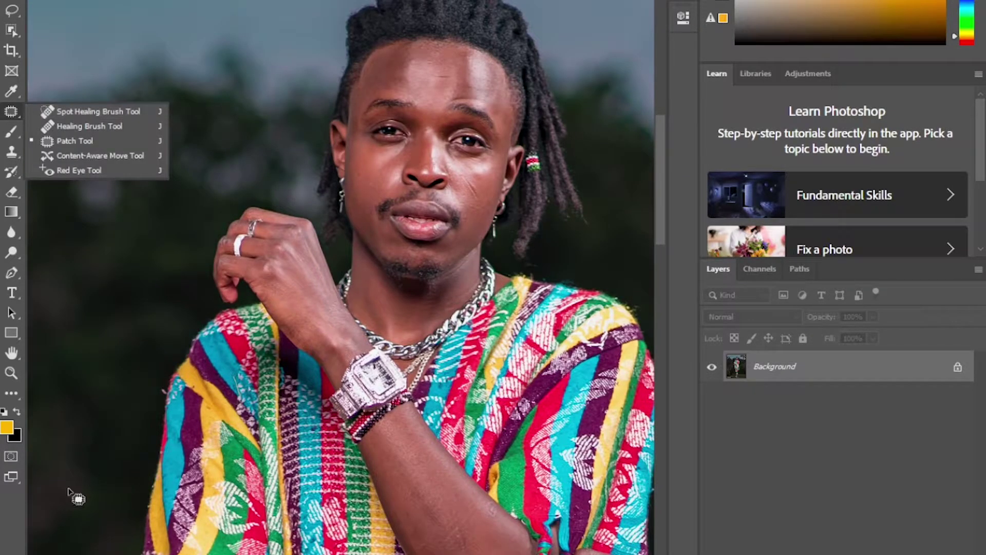
{"action": "left_click", "coordinate": [7, 429]}
{"action": "type", "text": "ffffff"}
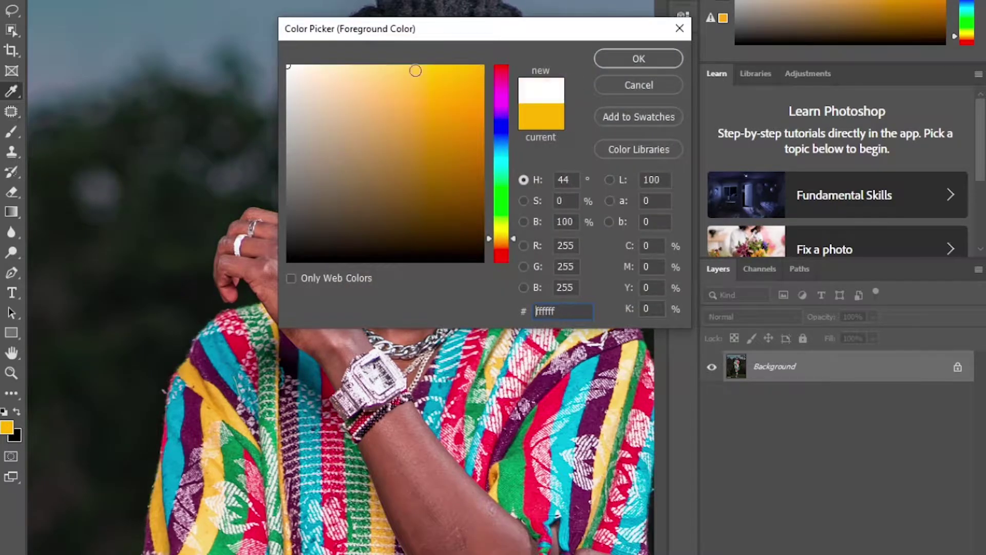
{"action": "left_click", "coordinate": [626, 64]}
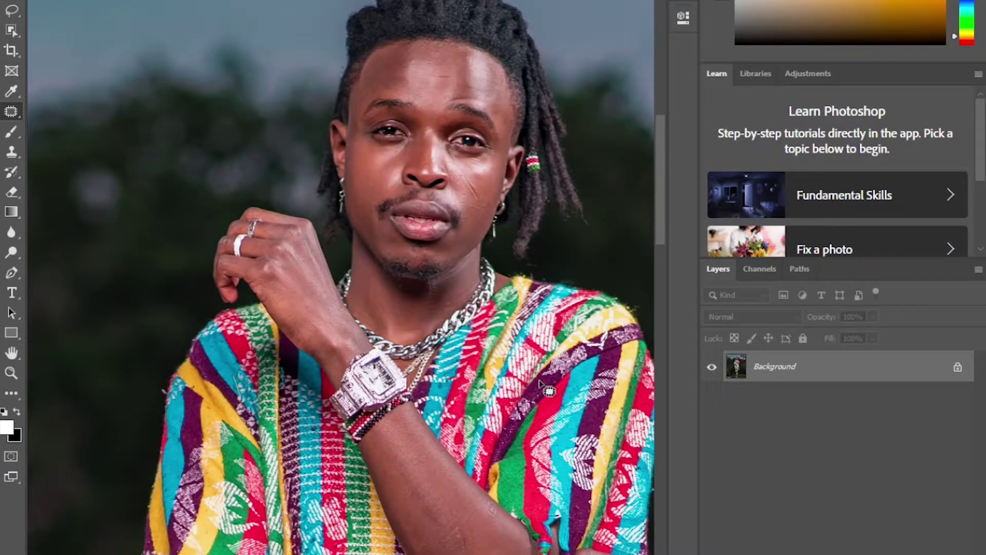
Examine the portrait at full figure and close up, checking the outfit, arms and face for areas needing retouching.
{"action": "key", "text": "ctrl+minus"}
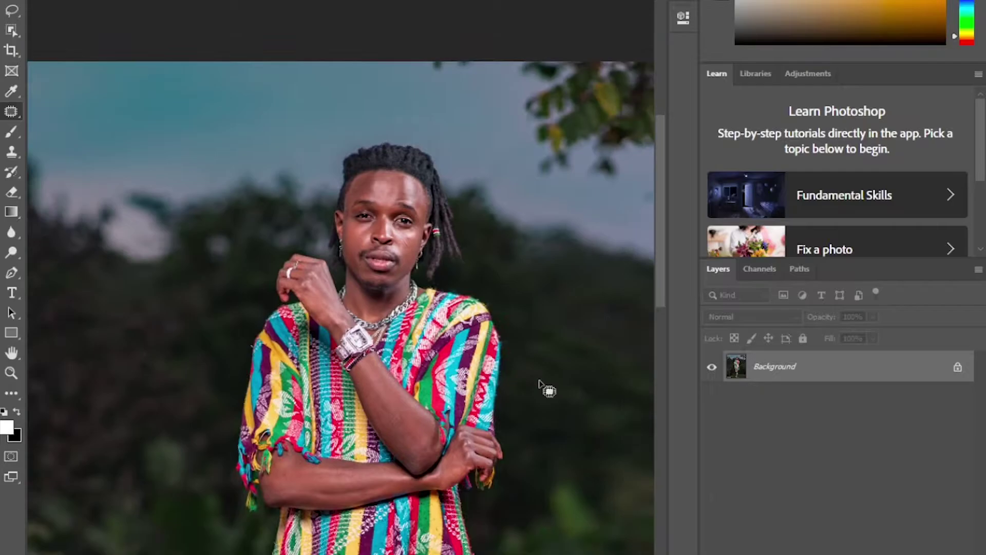
{"action": "key", "text": "ctrl+minus"}
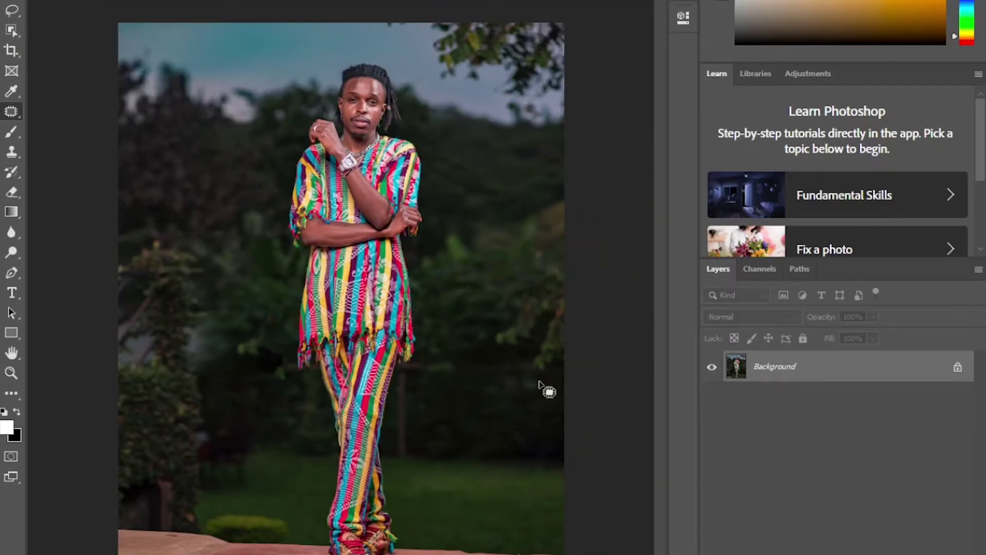
{"action": "key", "text": "ctrl+plus"}
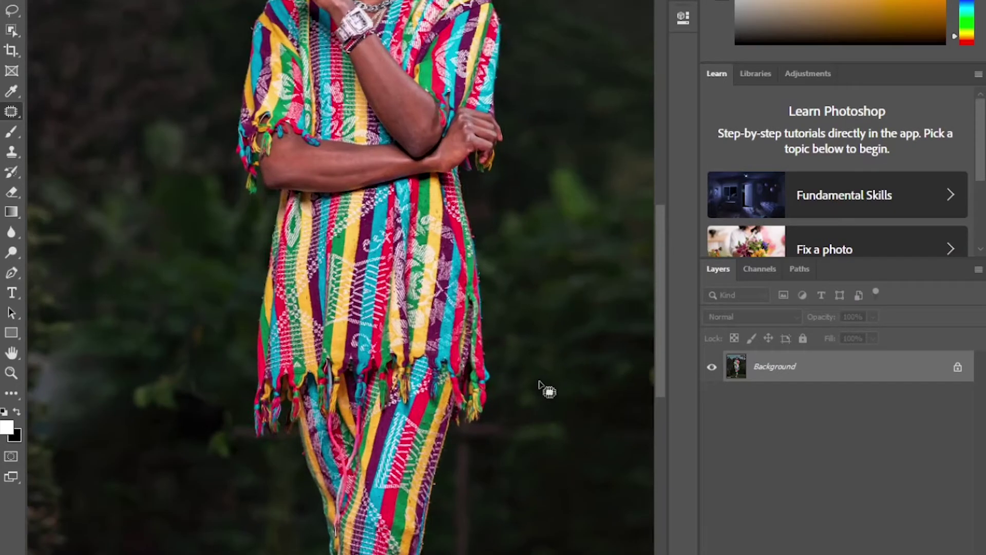
{"action": "left_click_drag", "start_coordinate": [657, 339], "coordinate": [664, 362]}
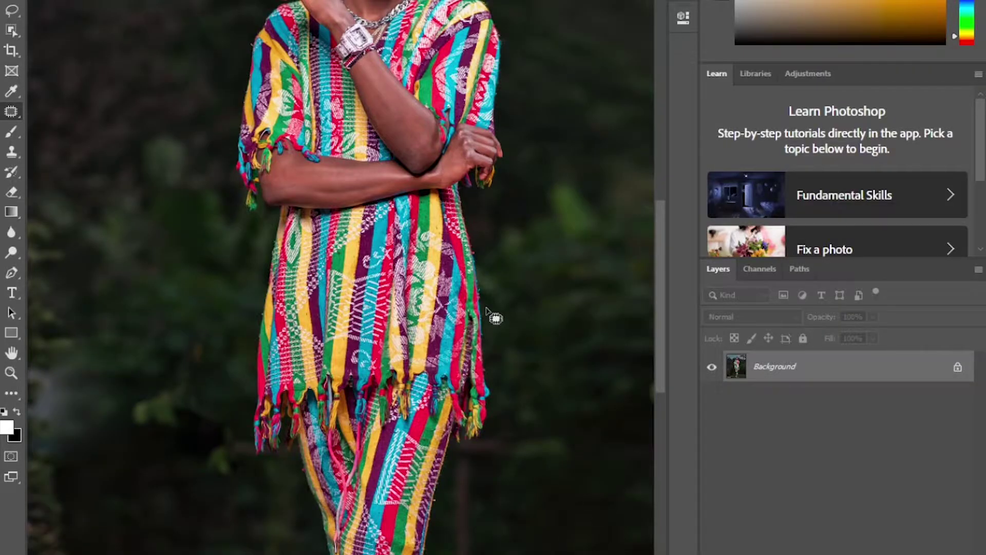
{"action": "key", "text": "ctrl+0"}
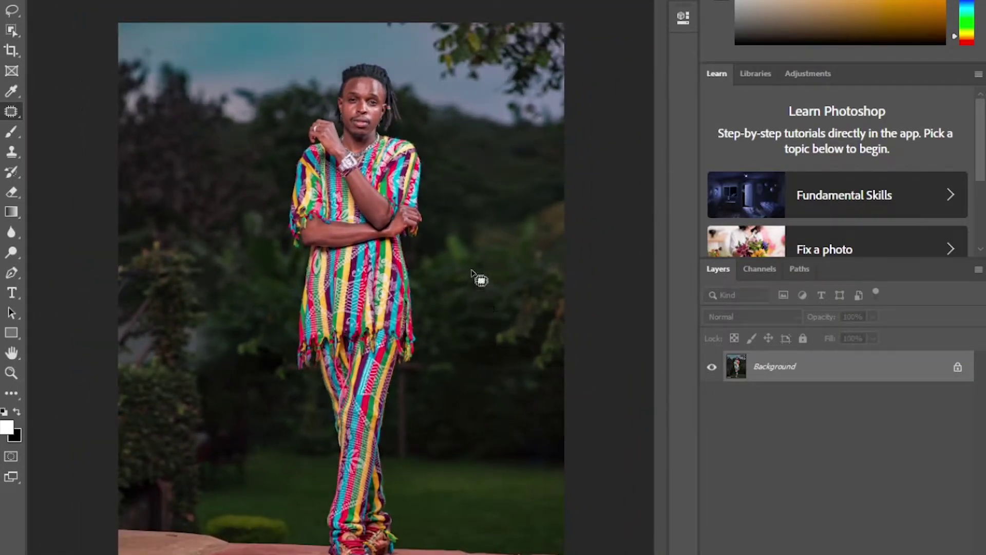
{"action": "key", "text": "ctrl+plus"}
{"action": "key", "text": "ctrl+plus"}
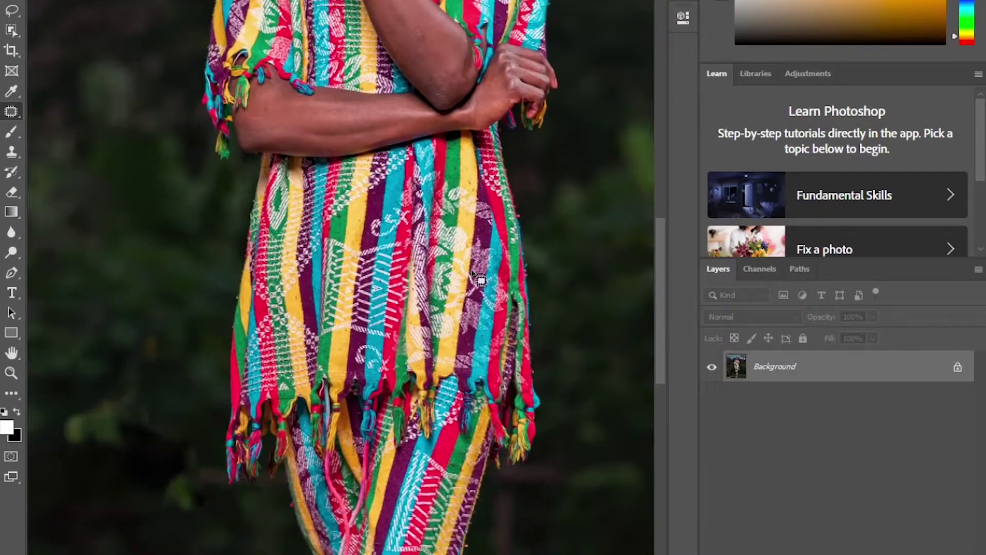
{"action": "left_click_drag", "start_coordinate": [661, 340], "coordinate": [663, 261]}
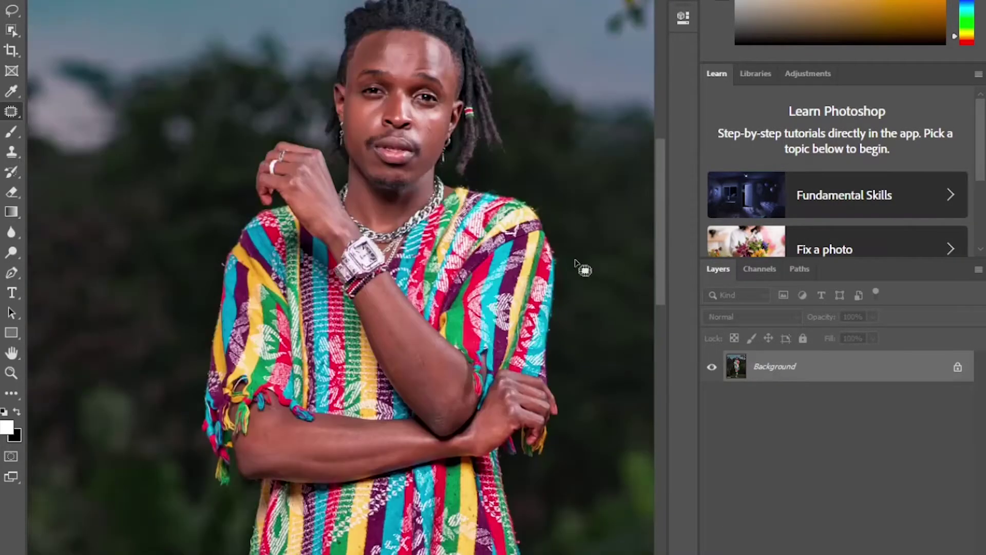
{"action": "key", "text": "ctrl+plus"}
{"action": "key", "text": "ctrl+plus"}
{"action": "key", "text": "ctrl+plus"}
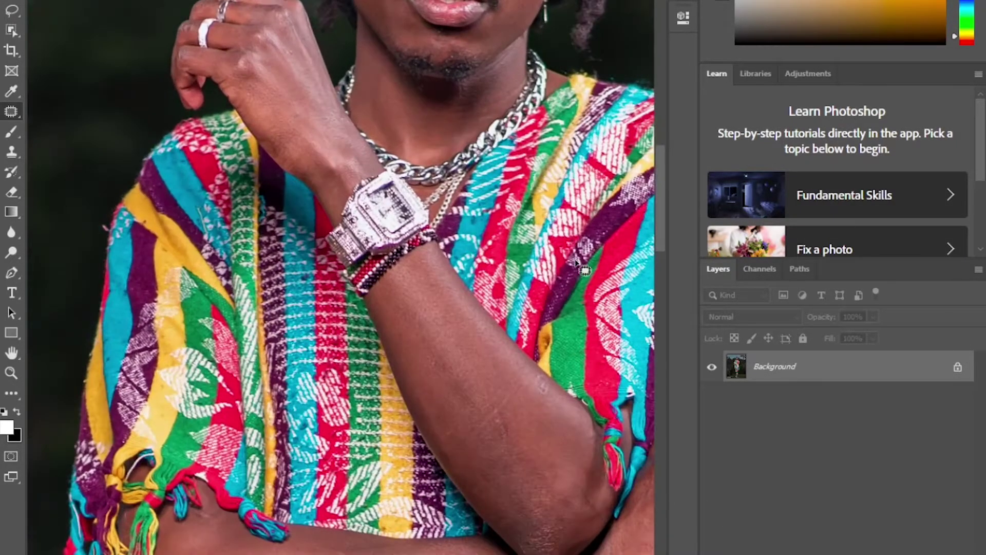
{"action": "left_click_drag", "start_coordinate": [661, 255], "coordinate": [661, 206]}
Remove the short scar line and small blemishes on the forehead with the Spot Healing Brush Tool.
{"action": "right_click", "coordinate": [11, 114]}
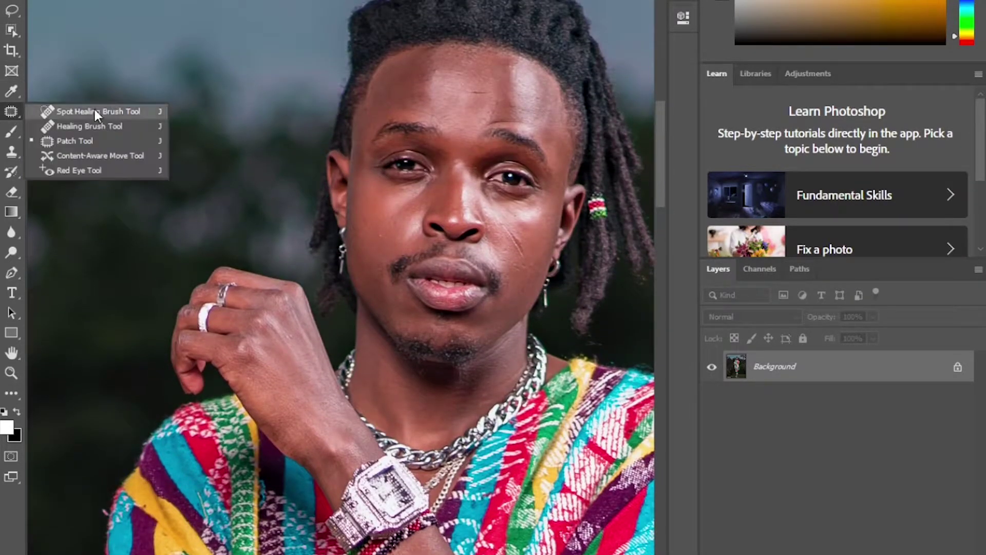
{"action": "left_click", "coordinate": [94, 107]}
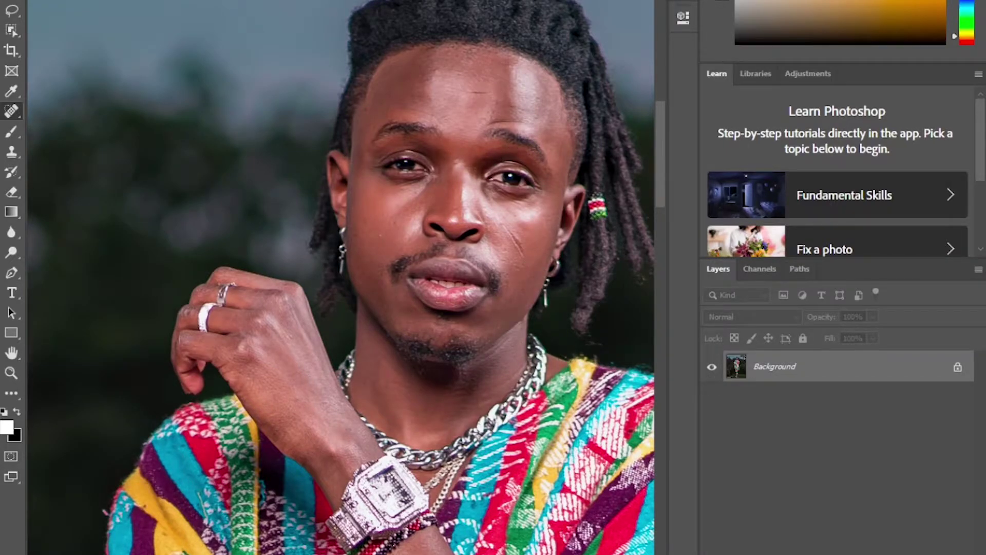
{"action": "left_click", "coordinate": [34, 0]}
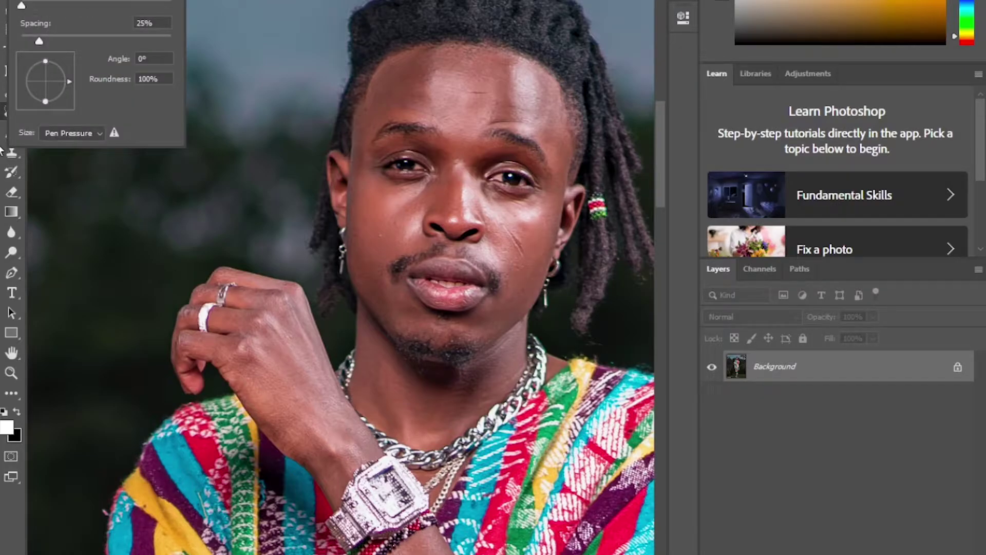
{"action": "left_click", "coordinate": [4, 117]}
{"action": "right_click", "coordinate": [16, 109]}
{"action": "left_click", "coordinate": [108, 116]}
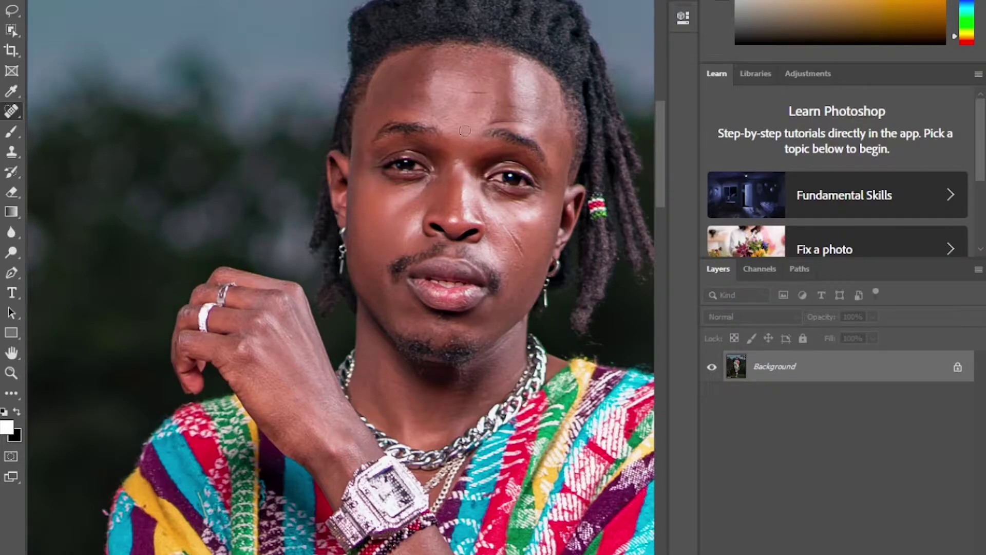
{"action": "left_click_drag", "start_coordinate": [472, 93], "coordinate": [489, 93]}
{"action": "left_click", "coordinate": [428, 75]}
{"action": "left_click", "coordinate": [464, 128]}
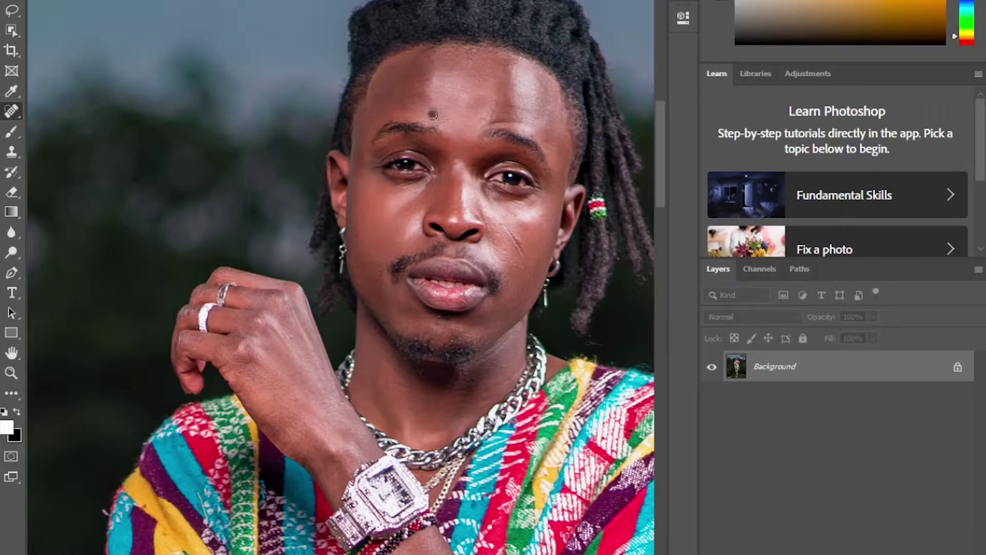
Outline the scar on the cheek beside the nose with the Lasso Tool.
{"action": "right_click", "coordinate": [11, 14]}
{"action": "left_click", "coordinate": [75, 14]}
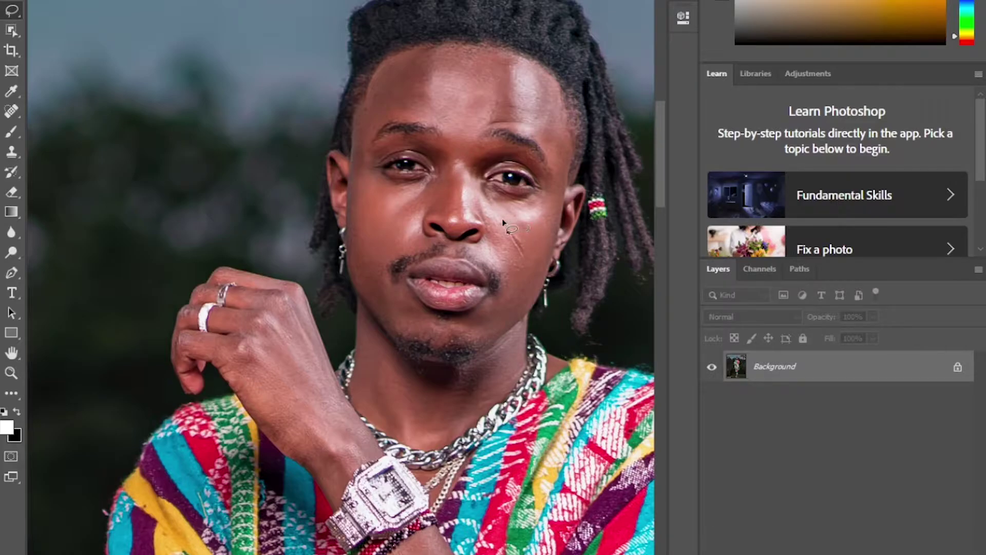
{"action": "mouse_move", "coordinate": [507, 242]}
{"action": "left_mouse_down"}
{"action": "mouse_move", "coordinate": [523, 264]}
{"action": "mouse_move", "coordinate": [515, 241]}
{"action": "left_mouse_up"}
{"action": "left_click", "coordinate": [491, 184]}
{"action": "mouse_move", "coordinate": [525, 264]}
{"action": "left_mouse_down"}
{"action": "mouse_move", "coordinate": [528, 244]}
{"action": "mouse_move", "coordinate": [508, 227]}
{"action": "left_mouse_up"}
{"action": "left_click", "coordinate": [483, 185]}
Patch the outlined cheek scar and a spot on the raised hand with clean skin using the Patch Tool, and deselect.
{"action": "right_click", "coordinate": [12, 112]}
{"action": "left_click", "coordinate": [64, 141]}
{"action": "mouse_move", "coordinate": [504, 222]}
{"action": "left_mouse_down"}
{"action": "mouse_move", "coordinate": [526, 261]}
{"action": "mouse_move", "coordinate": [530, 251]}
{"action": "mouse_move", "coordinate": [510, 223]}
{"action": "mouse_move", "coordinate": [535, 229]}
{"action": "left_mouse_up"}
{"action": "key", "text": "ctrl+d"}
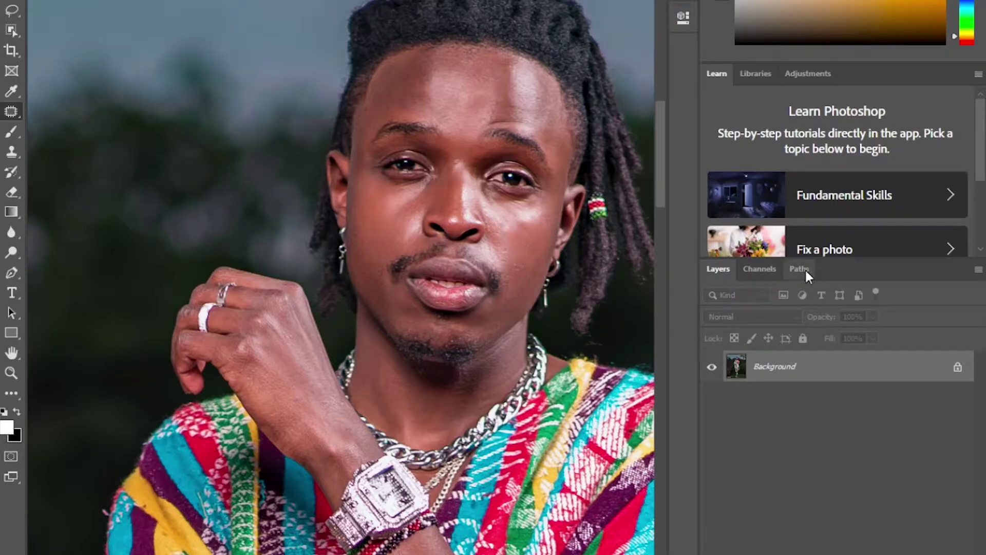
{"action": "left_click_drag", "start_coordinate": [287, 331], "coordinate": [300, 353]}
{"action": "key", "text": "ctrl+d"}
Duplicate the Background layer twice and hide the upper copy.
{"action": "key", "text": "ctrl+minus"}
{"action": "key", "text": "ctrl+minus"}
{"action": "key", "text": "ctrl+minus"}
{"action": "key", "text": "ctrl+minus"}
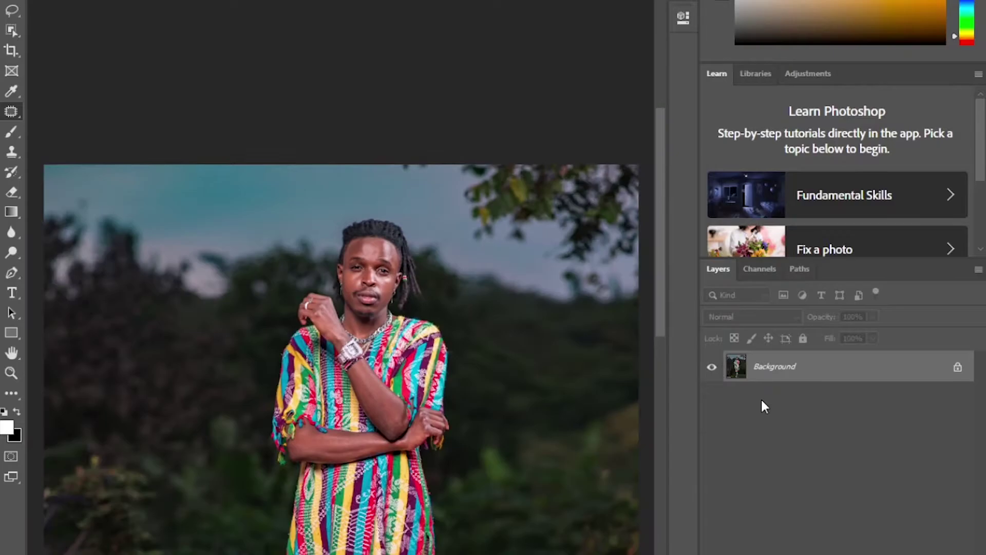
{"action": "key", "text": "ctrl+minus"}
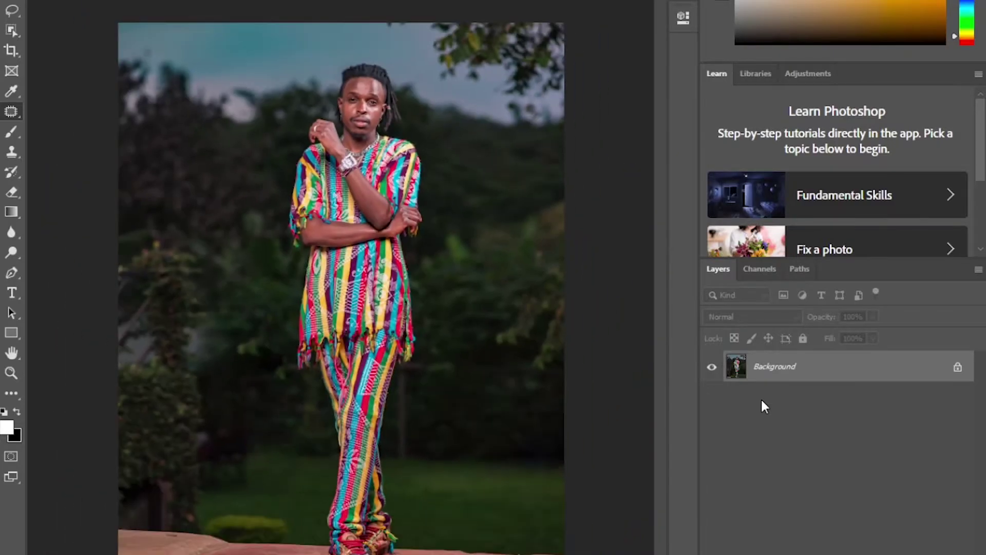
{"action": "key", "text": "ctrl+j"}
{"action": "key", "text": "ctrl+j"}
{"action": "right_click", "coordinate": [810, 378]}
{"action": "left_click", "coordinate": [838, 417]}
{"action": "left_click", "coordinate": [712, 367]}
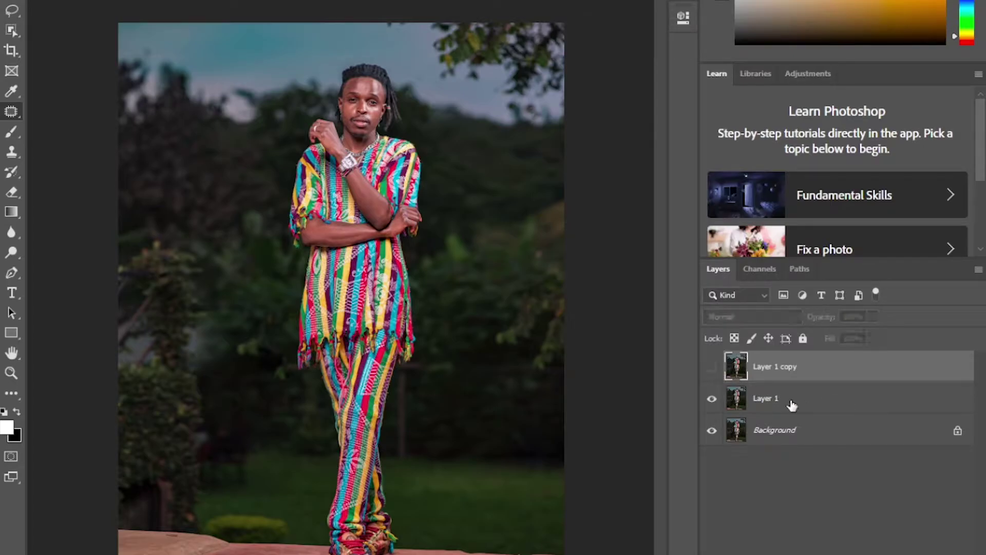
Apply the Dust & Scratches filter to Layer 1 with a radius of 5 pixels, previewing the effect on the face.
{"action": "left_click", "coordinate": [793, 404]}
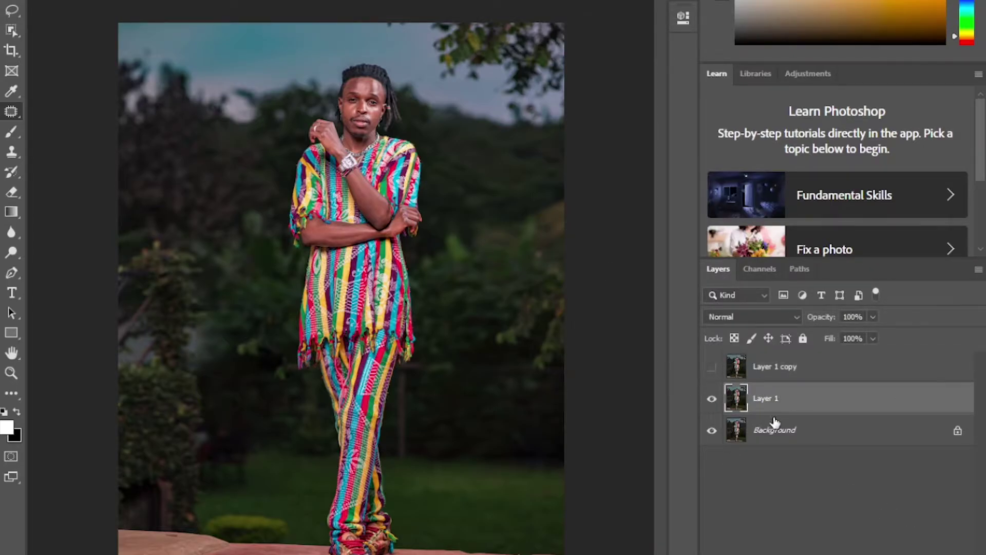
{"action": "left_click", "coordinate": [206, 0]}
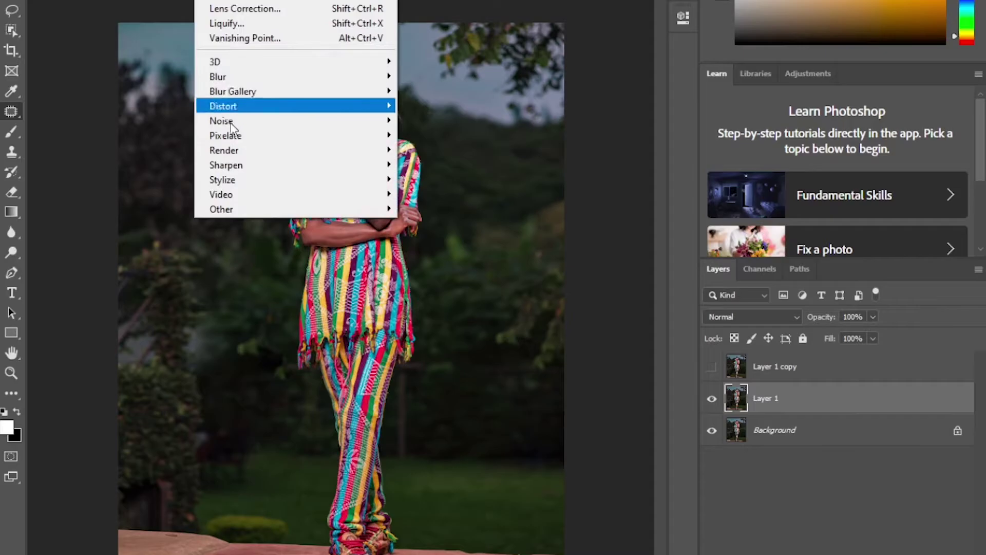
{"action": "mouse_move", "coordinate": [231, 120]}
{"action": "left_click", "coordinate": [452, 150]}
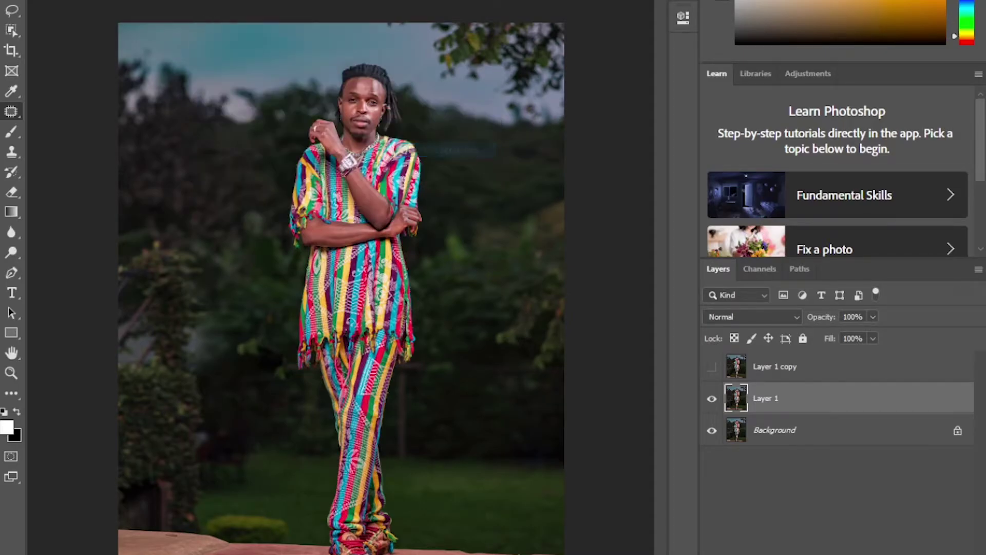
{"action": "left_click", "coordinate": [353, 95]}
{"action": "left_click_drag", "start_coordinate": [479, 117], "coordinate": [485, 29]}
{"action": "left_click_drag", "start_coordinate": [465, 142], "coordinate": [408, 96]}
{"action": "left_click_drag", "start_coordinate": [506, 146], "coordinate": [469, 161]}
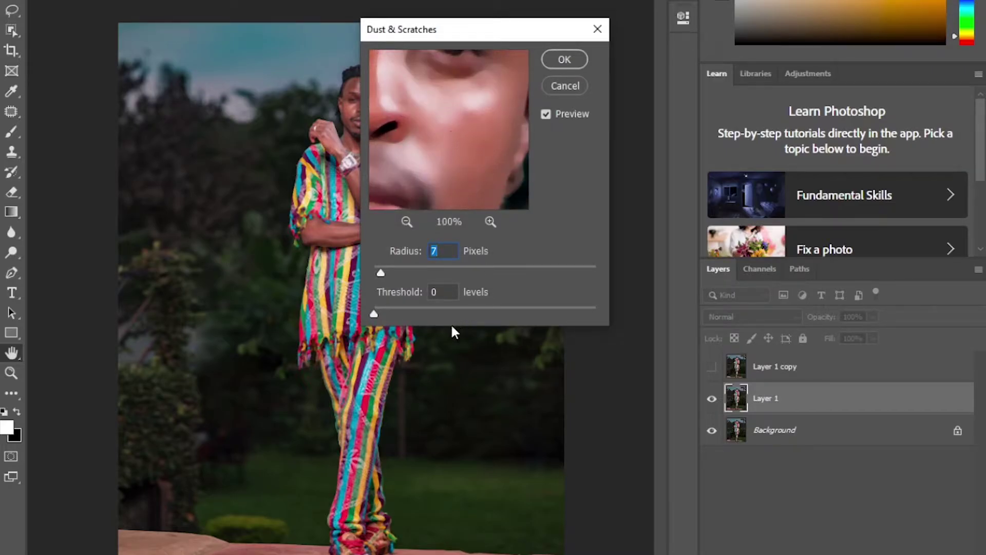
{"action": "left_click_drag", "start_coordinate": [381, 273], "coordinate": [359, 273]}
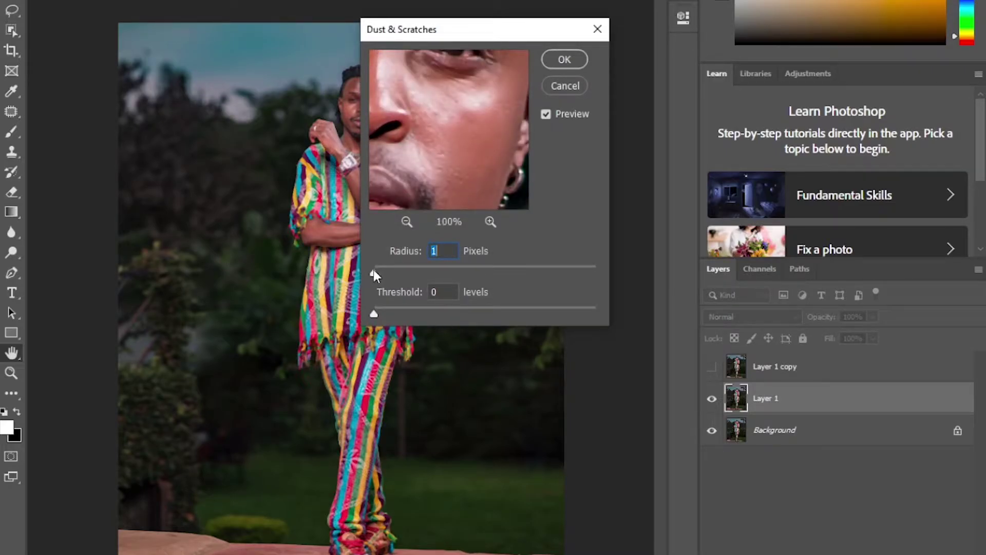
{"action": "left_click_drag", "start_coordinate": [374, 271], "coordinate": [381, 270]}
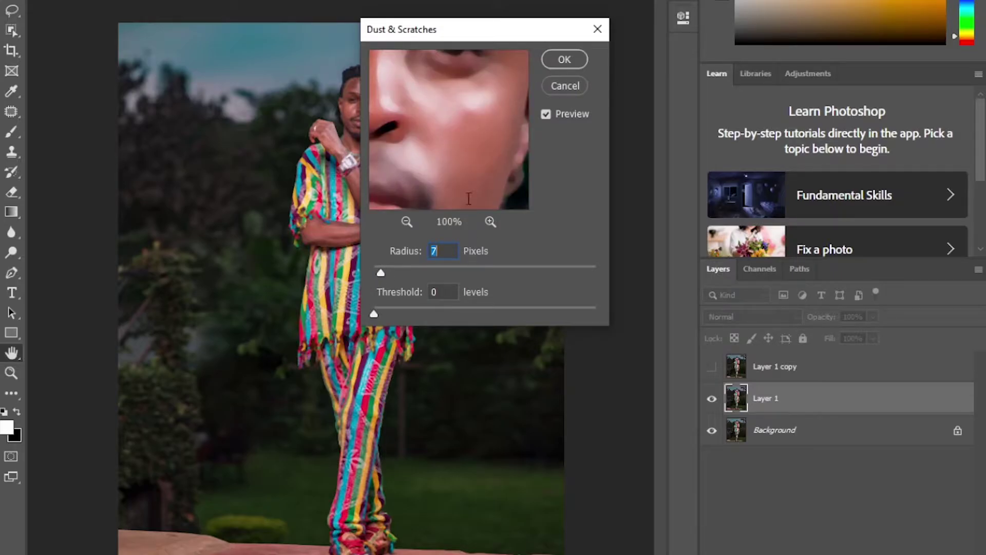
{"action": "type", "text": "5"}
{"action": "left_click", "coordinate": [564, 59]}
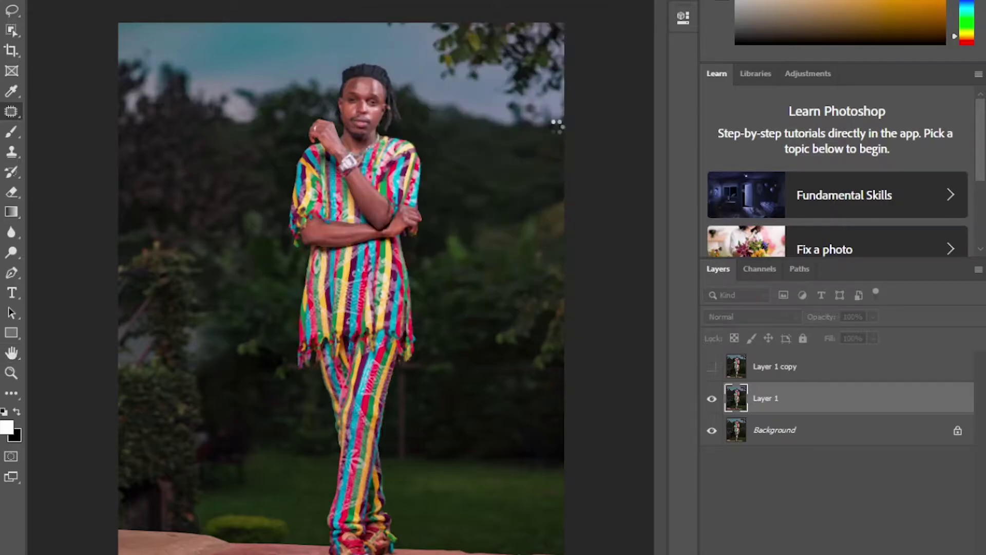
Show Layer 1 copy, apply Layer 1 to it with Apply Image (Subtract, scale 2, offset 128), and set its blend mode to Linear Light.
{"action": "left_click", "coordinate": [712, 369]}
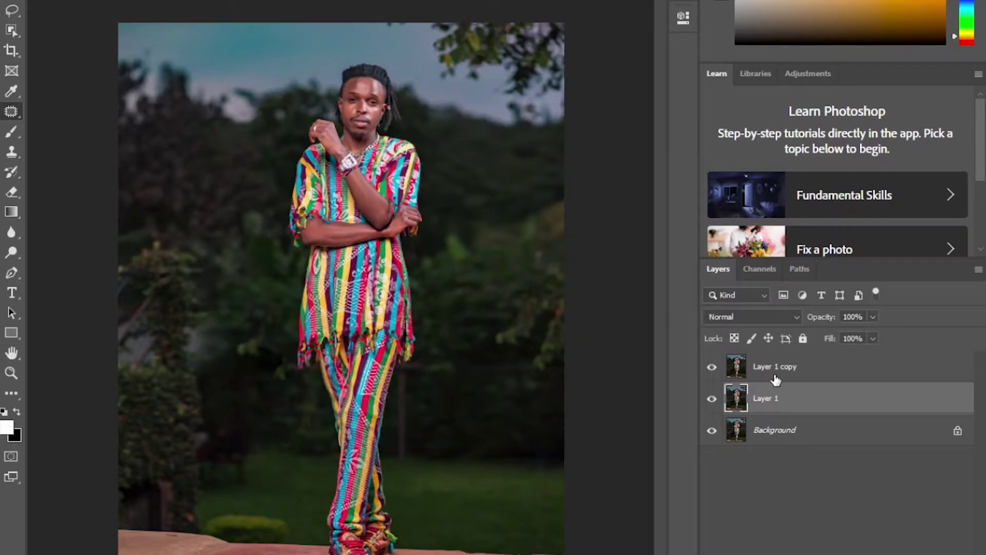
{"action": "left_click", "coordinate": [775, 375]}
{"action": "left_click", "coordinate": [87, 1]}
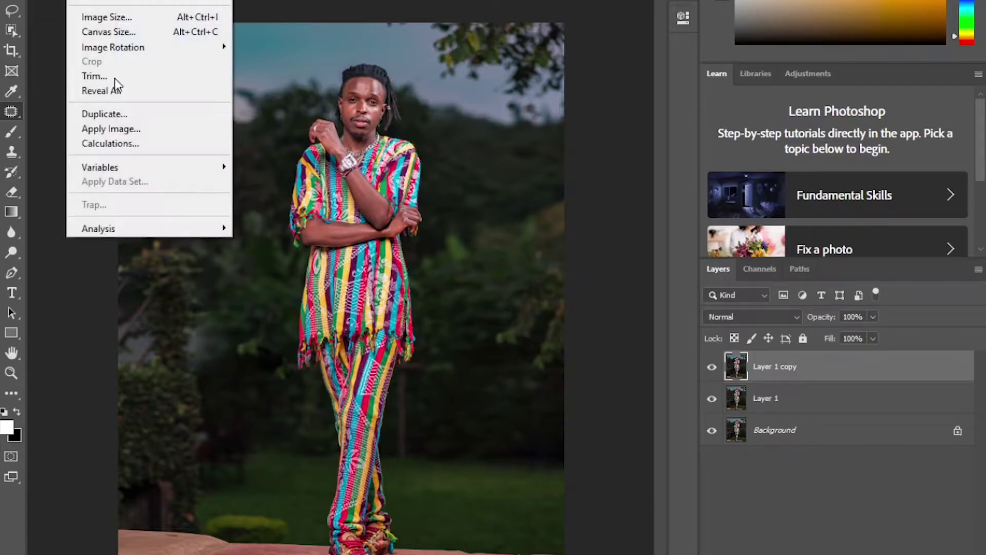
{"action": "left_click", "coordinate": [100, 127]}
{"action": "left_click", "coordinate": [411, 111]}
{"action": "left_click", "coordinate": [418, 111]}
{"action": "left_click", "coordinate": [417, 111]}
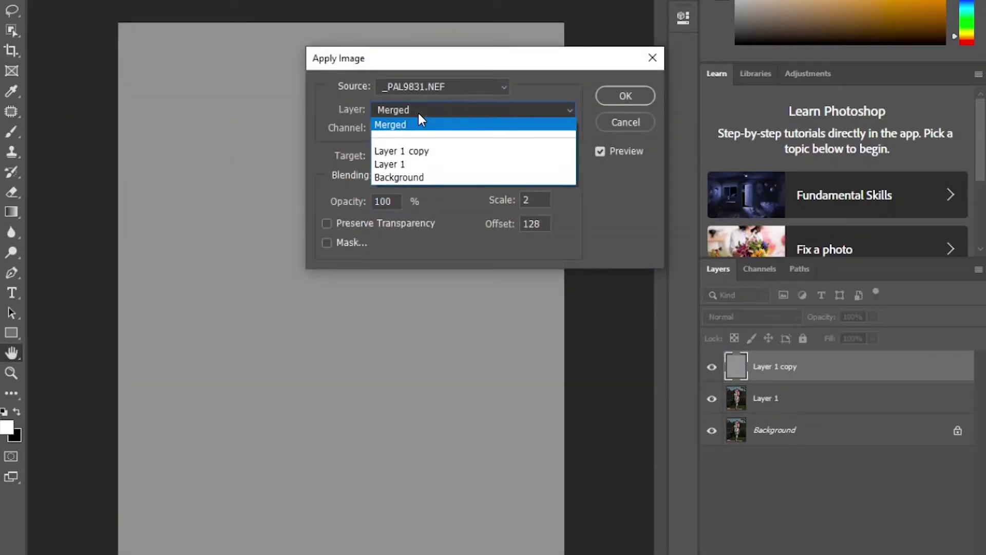
{"action": "left_click", "coordinate": [398, 165]}
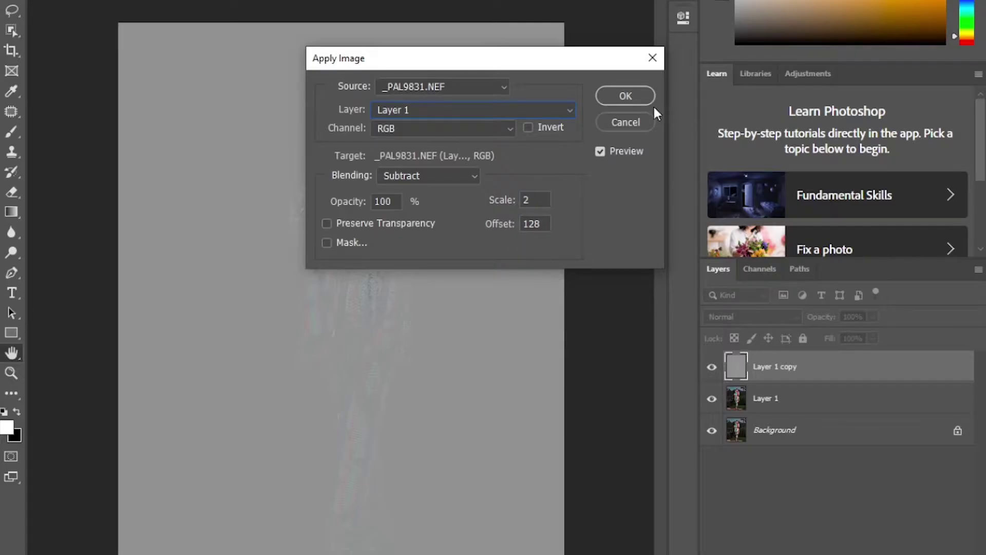
{"action": "left_click", "coordinate": [623, 96]}
{"action": "left_click", "coordinate": [748, 317]}
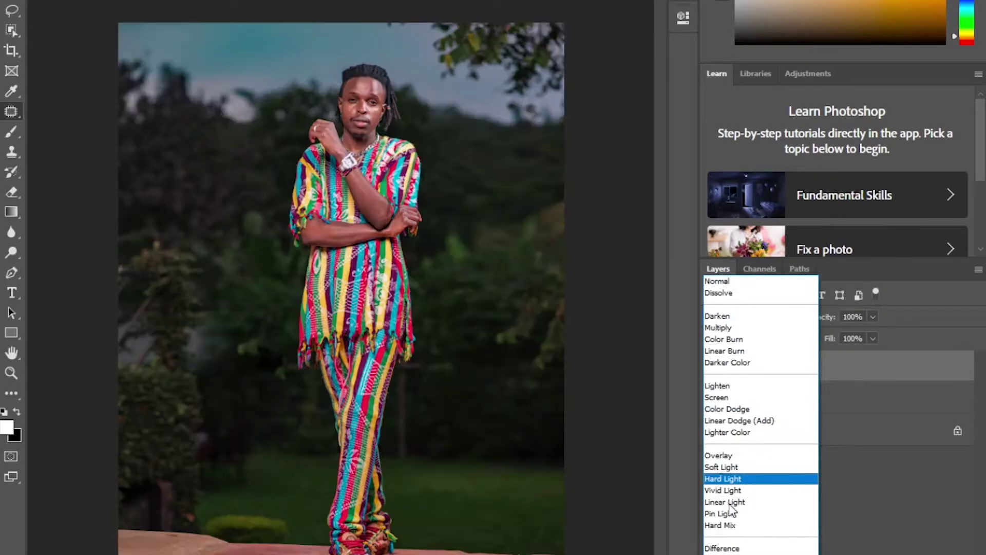
{"action": "left_click", "coordinate": [729, 504]}
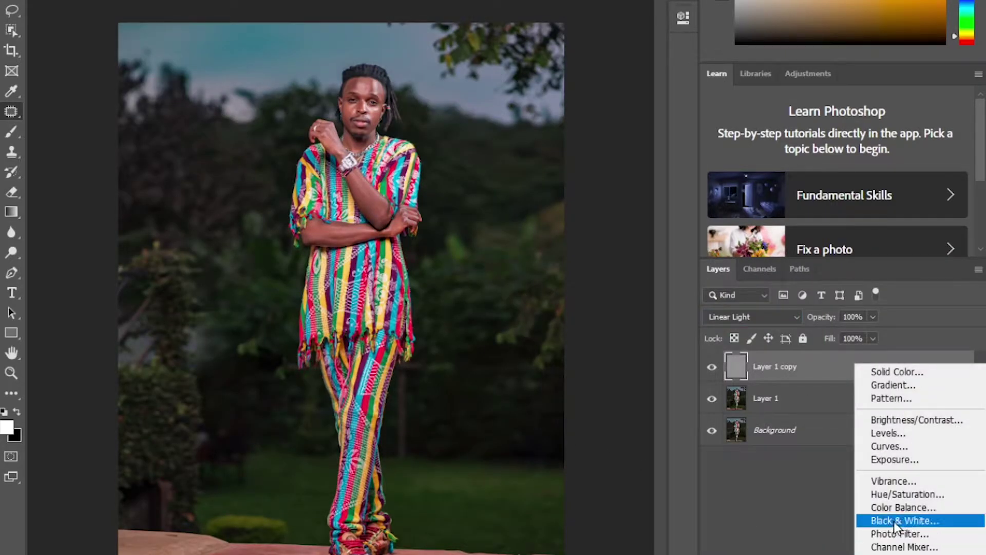
Add a Black & White adjustment layer above Layer 1 copy with Reds set to -29.
{"action": "left_click", "coordinate": [975, 522]}
{"action": "mouse_move", "coordinate": [534, 123]}
{"action": "left_mouse_down"}
{"action": "mouse_move", "coordinate": [511, 124]}
{"action": "mouse_move", "coordinate": [525, 133]}
{"action": "left_mouse_up"}
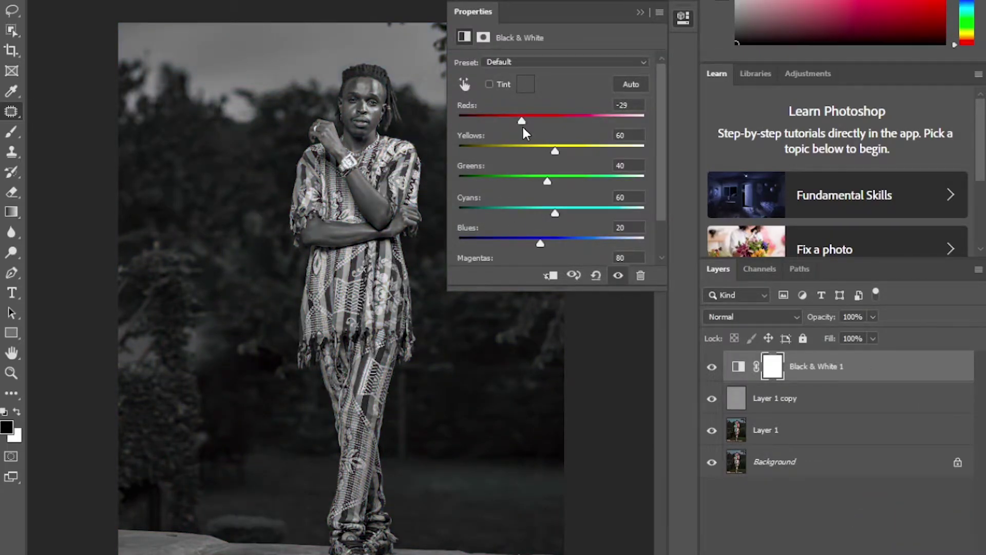
{"action": "left_click", "coordinate": [640, 12]}
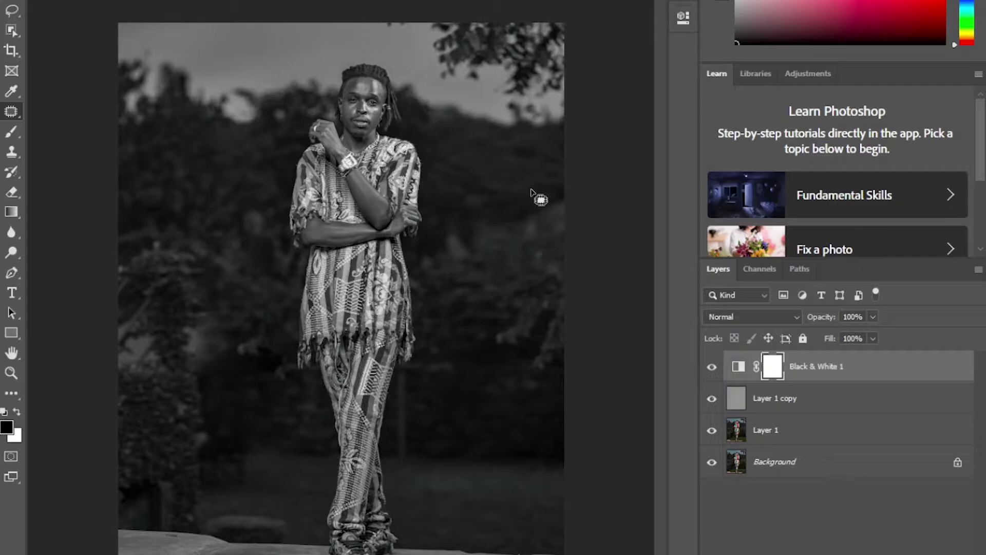
Blend the uneven skin tones on the face on Layer 1 with the Mixer Brush.
{"action": "key", "text": "ctrl+plus"}
{"action": "key", "text": "ctrl+plus"}
{"action": "key", "text": "ctrl+plus"}
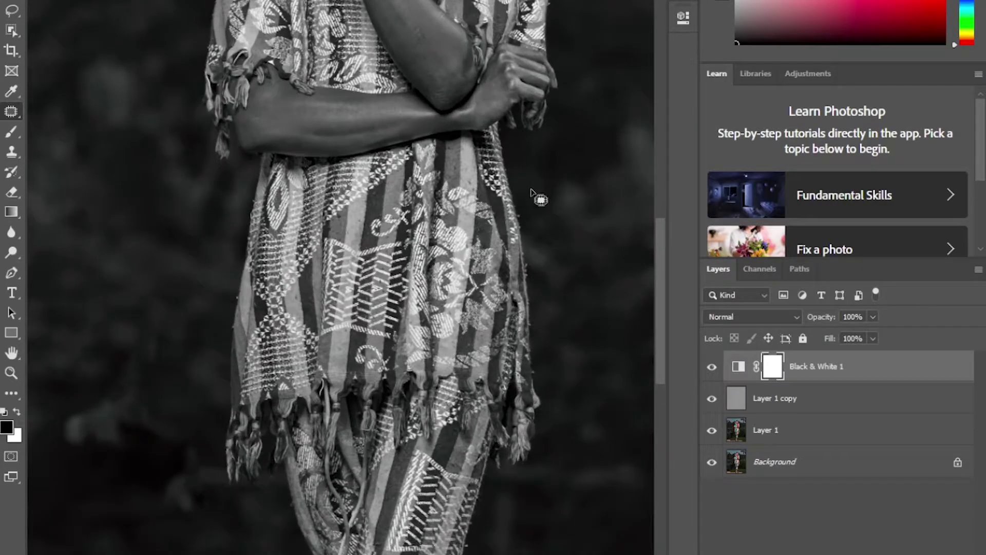
{"action": "key", "text": "ctrl+plus"}
{"action": "left_click_drag", "start_coordinate": [660, 287], "coordinate": [655, 165]}
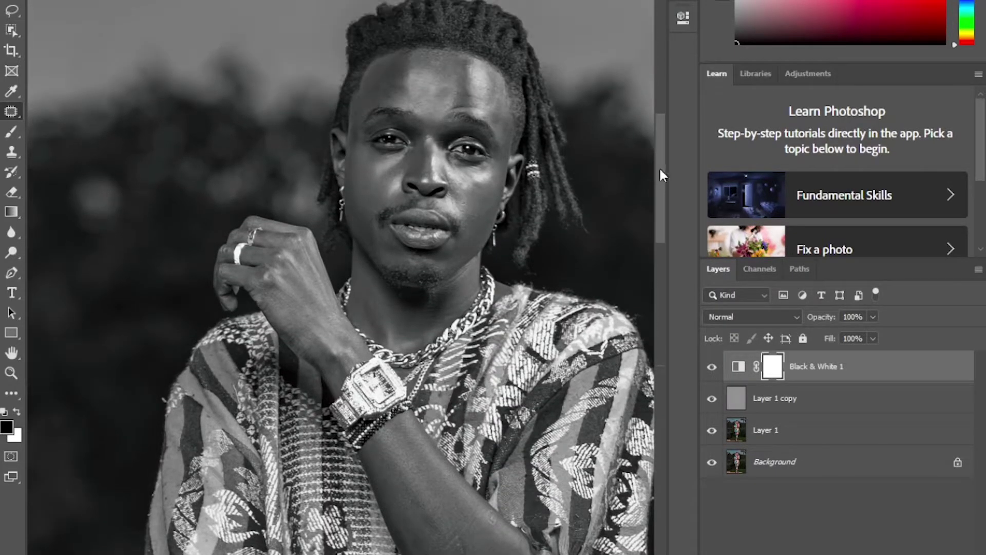
{"action": "left_click", "coordinate": [786, 435]}
{"action": "key", "text": "x"}
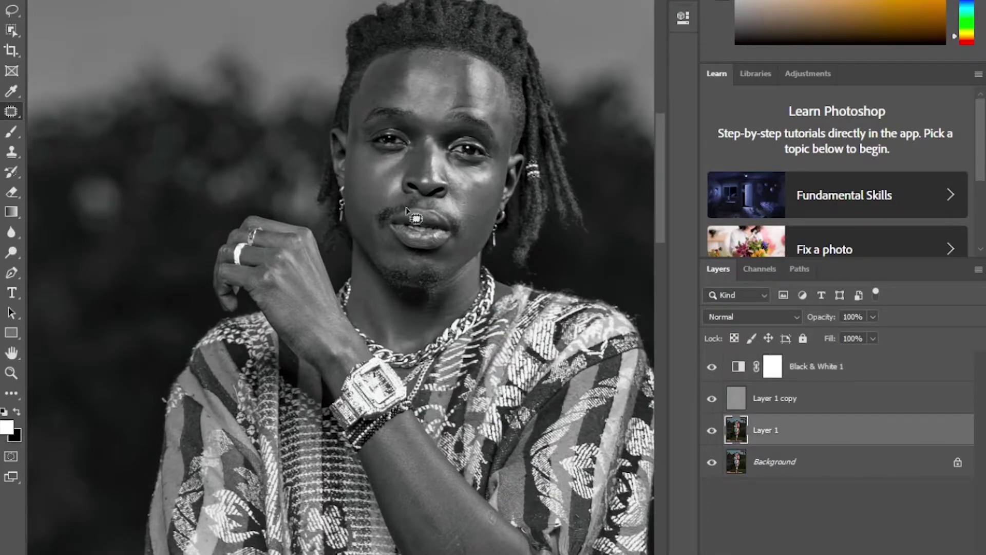
{"action": "right_click", "coordinate": [4, 132]}
{"action": "left_click", "coordinate": [91, 172]}
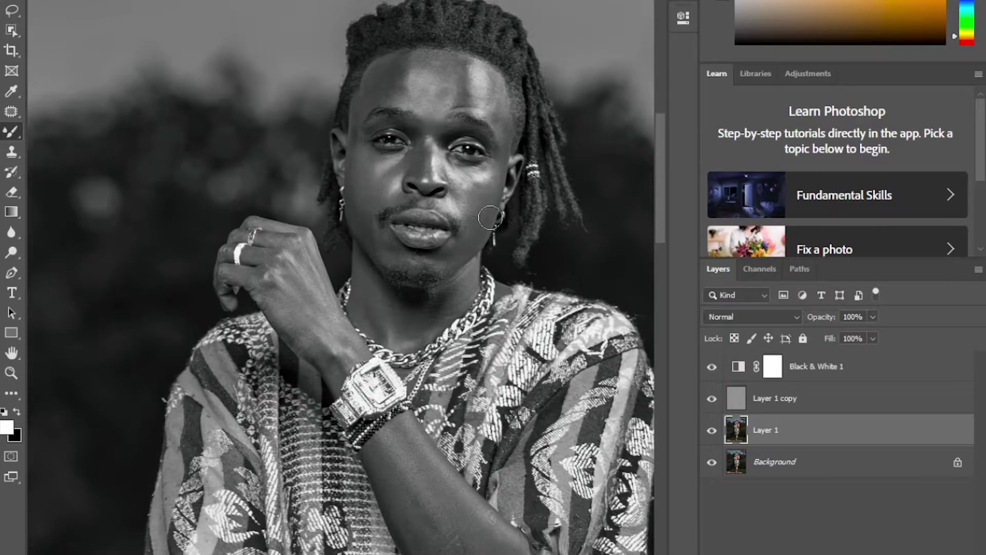
{"action": "scroll", "coordinate": [415, 136], "scroll_direction": "up", "scroll_amount": 2}
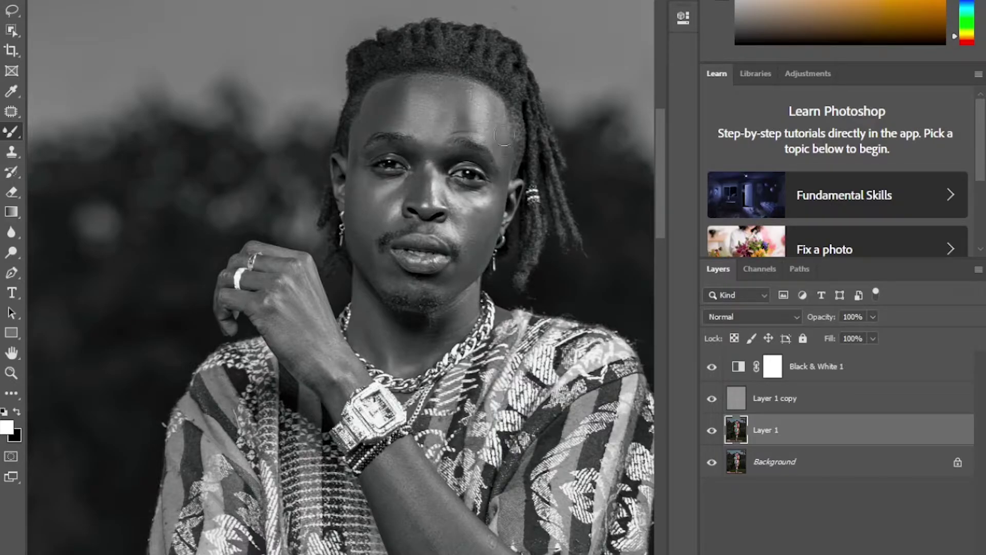
Group Layer 1, Layer 1 copy and Black & White 1 together.
{"action": "left_click", "coordinate": [785, 406], "text": "shift"}
{"action": "left_click", "coordinate": [792, 378], "text": "shift"}
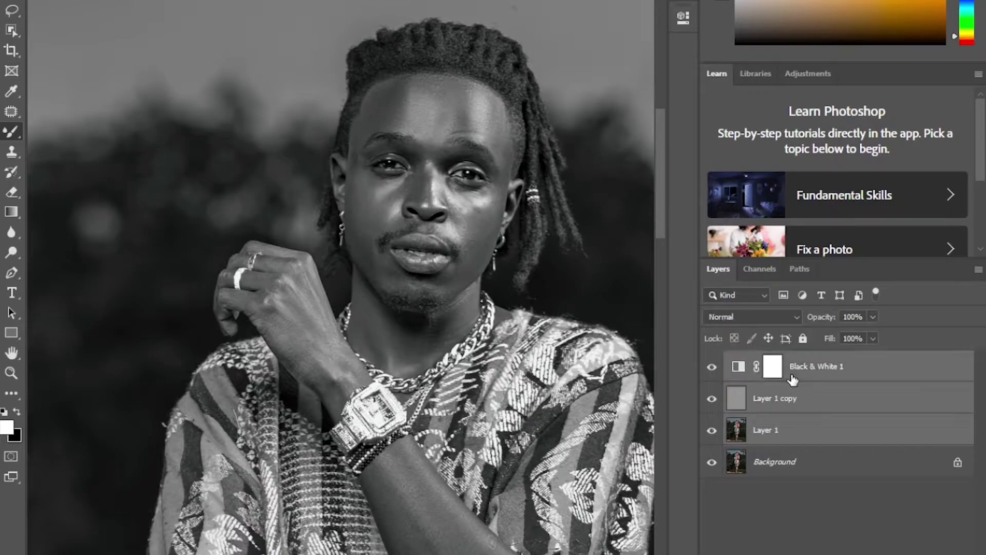
{"action": "key", "text": "ctrl+g"}
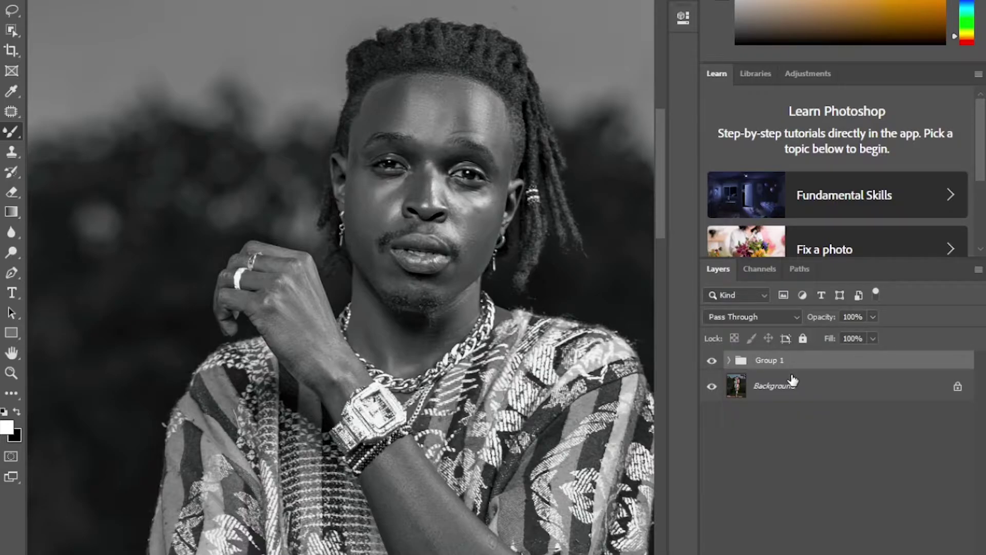
Compare the face before and after by toggling Group 1, both with and without the Black & White 1 layer.
{"action": "left_click", "coordinate": [712, 361]}
{"action": "left_click", "coordinate": [712, 362]}
{"action": "left_click", "coordinate": [712, 361]}
{"action": "left_click", "coordinate": [712, 361]}
{"action": "left_click", "coordinate": [729, 360]}
{"action": "left_click", "coordinate": [712, 361]}
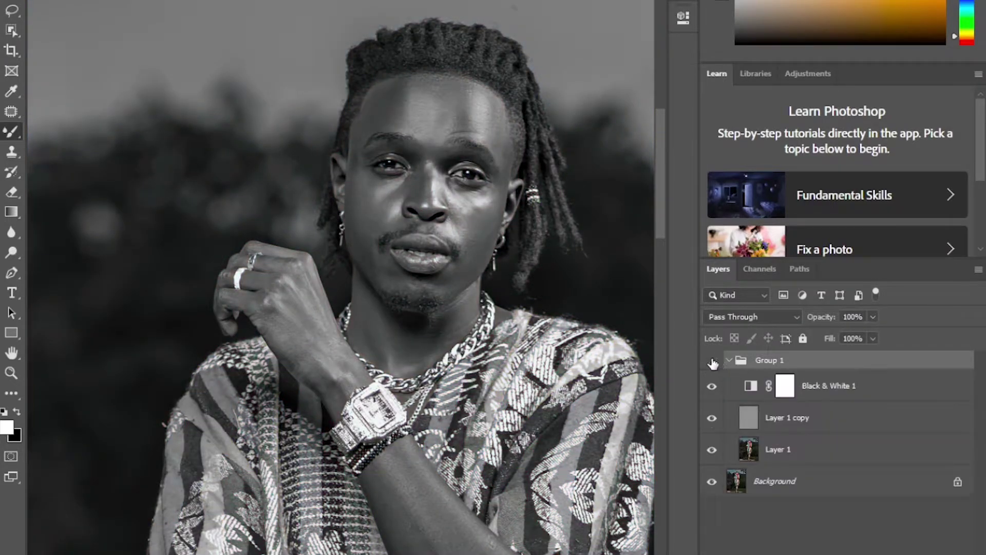
{"action": "left_click", "coordinate": [712, 361]}
{"action": "left_click", "coordinate": [712, 385]}
{"action": "left_click", "coordinate": [713, 362]}
{"action": "left_click", "coordinate": [713, 363]}
{"action": "left_click", "coordinate": [713, 363]}
{"action": "left_click", "coordinate": [713, 363]}
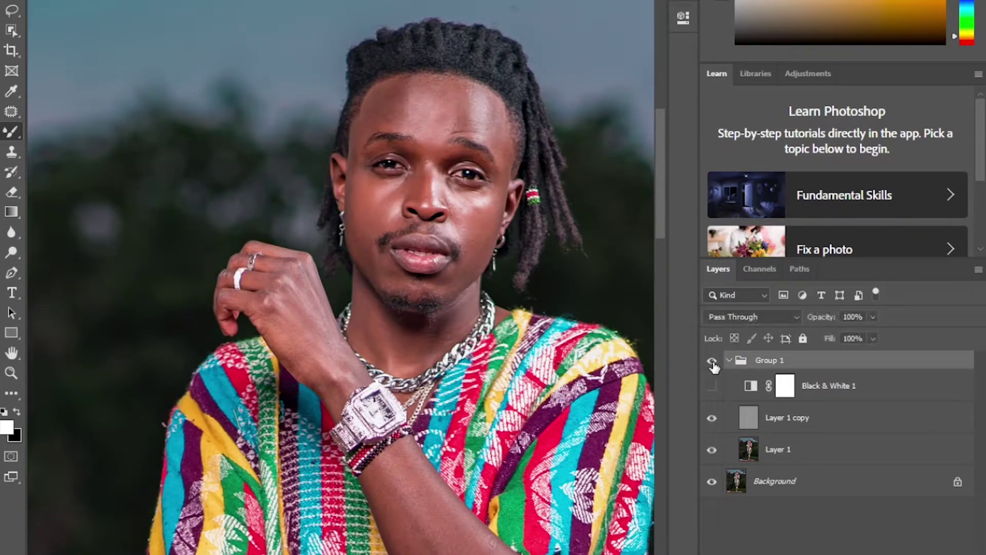
{"action": "left_click", "coordinate": [712, 386]}
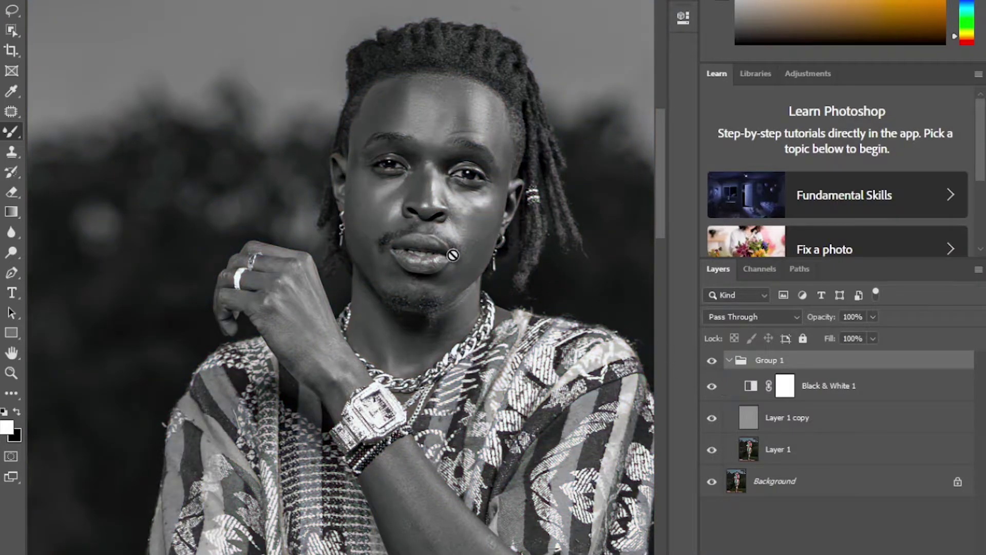
Smooth the remaining tonal transitions on the cheeks, chin, forehead and nose on Layer 1 with the Mixer Brush, adjusting the brush size.
{"action": "scroll", "coordinate": [453, 255], "scroll_direction": "up", "scroll_amount": 2}
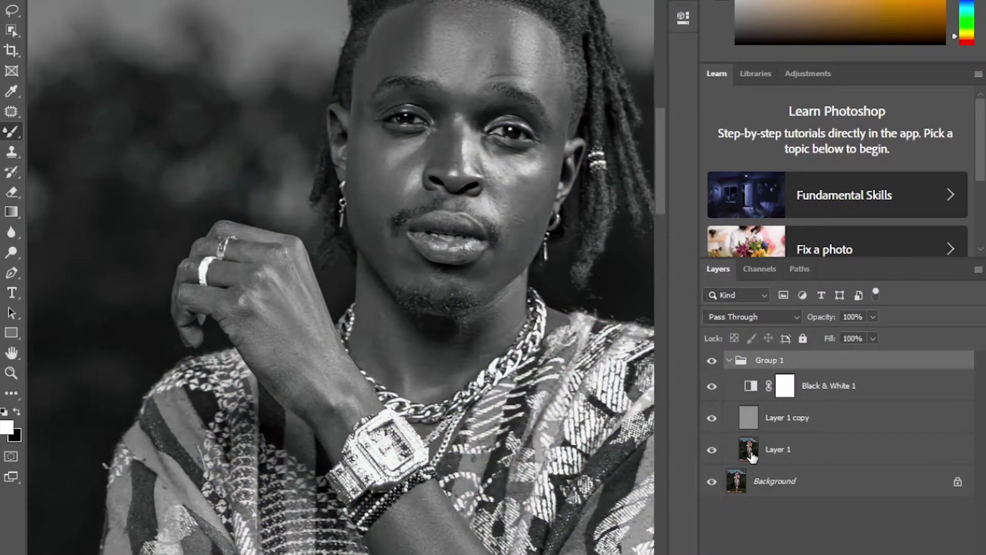
{"action": "left_click", "coordinate": [745, 455]}
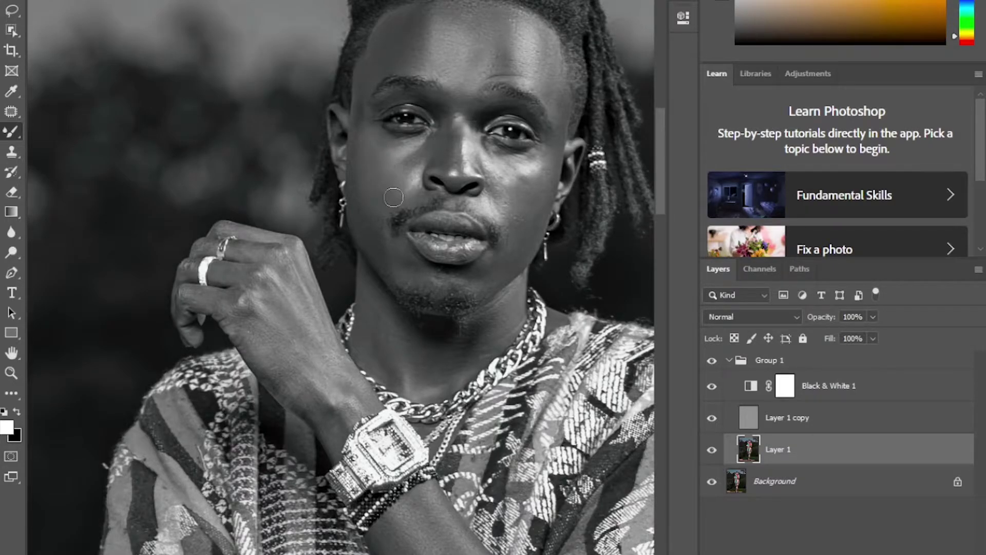
{"action": "key", "text": "bracketright"}
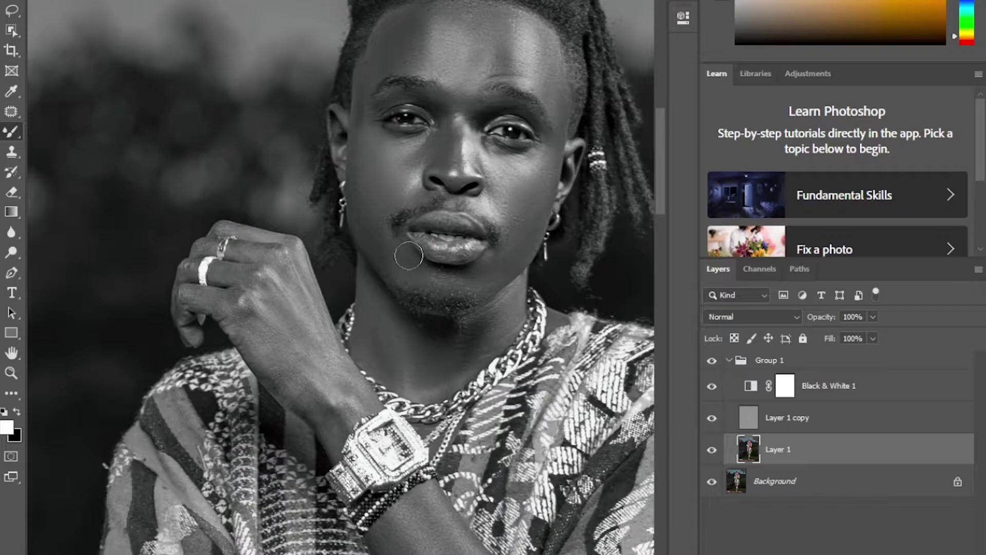
{"action": "scroll", "coordinate": [554, 173], "scroll_direction": "up", "scroll_amount": 2}
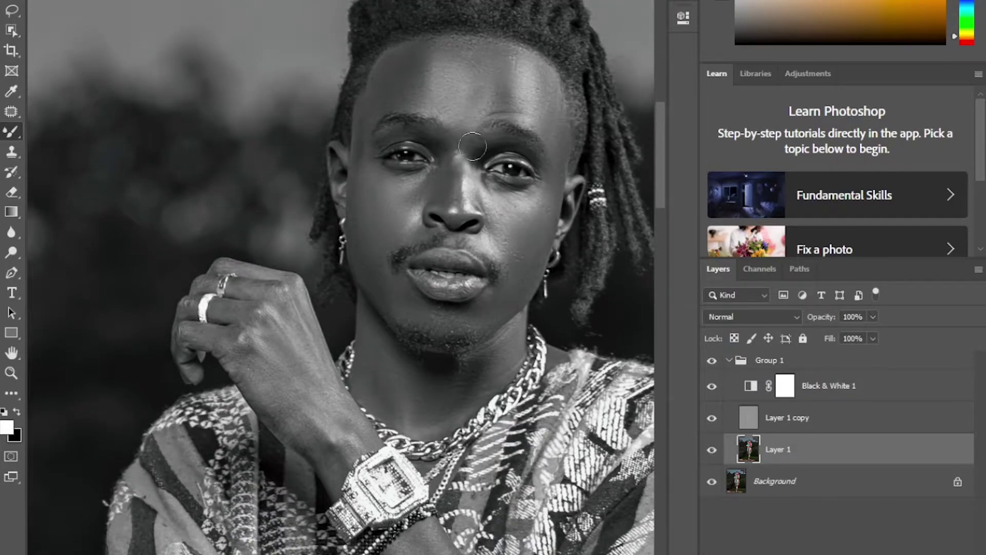
{"action": "key", "text": "bracketleft"}
{"action": "key", "text": "bracketleft"}
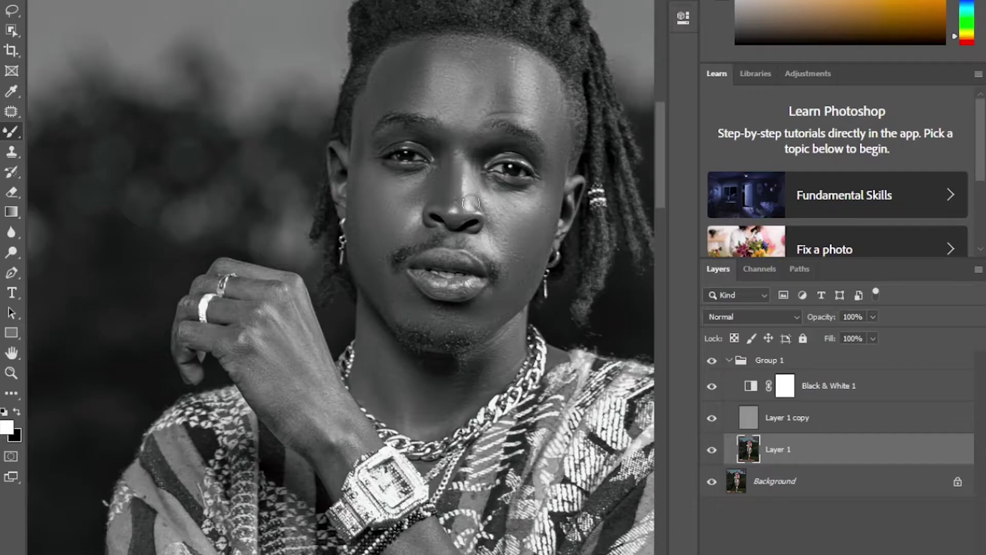
{"action": "scroll", "coordinate": [330, 370], "scroll_direction": "down", "scroll_amount": 1}
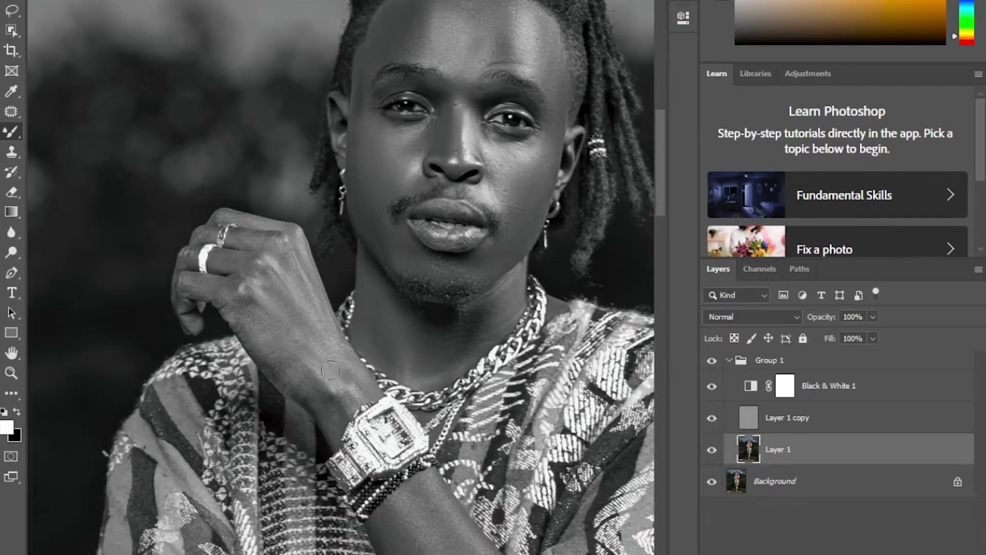
{"action": "scroll", "coordinate": [313, 370], "scroll_direction": "up", "scroll_amount": 1}
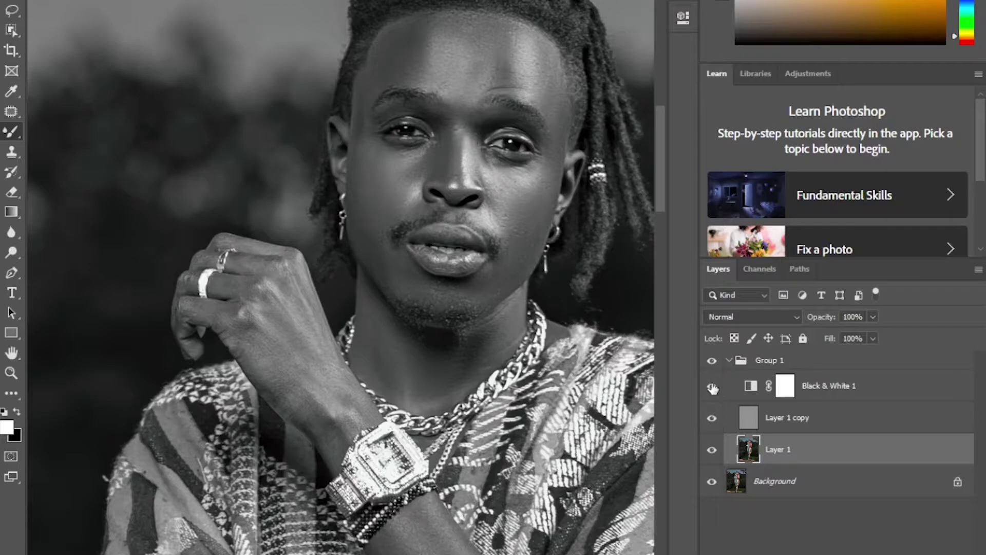
Check the smoothed skin before and after with Group 1 toggled, and in colour without Black & White 1.
{"action": "left_click", "coordinate": [712, 362]}
{"action": "left_click", "coordinate": [712, 361]}
{"action": "left_click", "coordinate": [712, 386]}
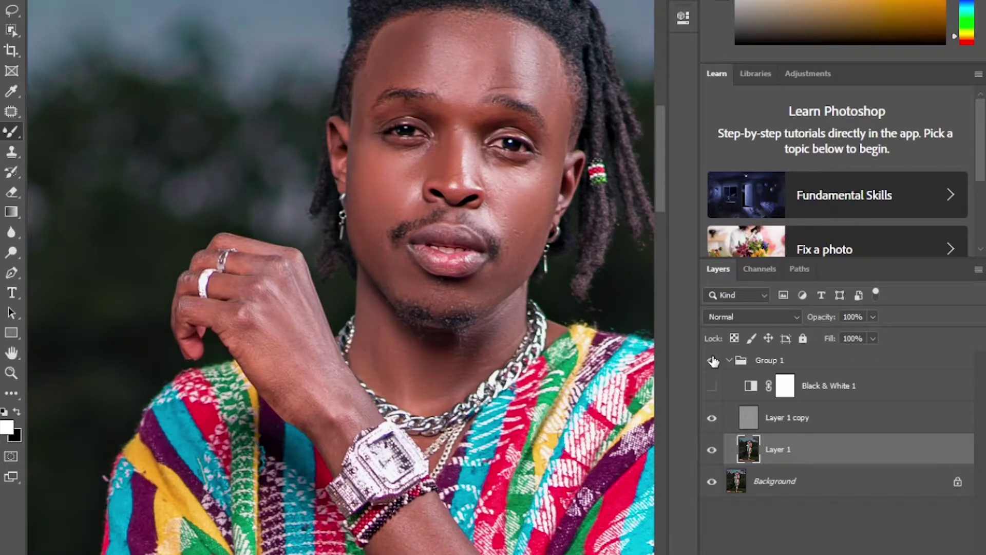
{"action": "left_click", "coordinate": [711, 386]}
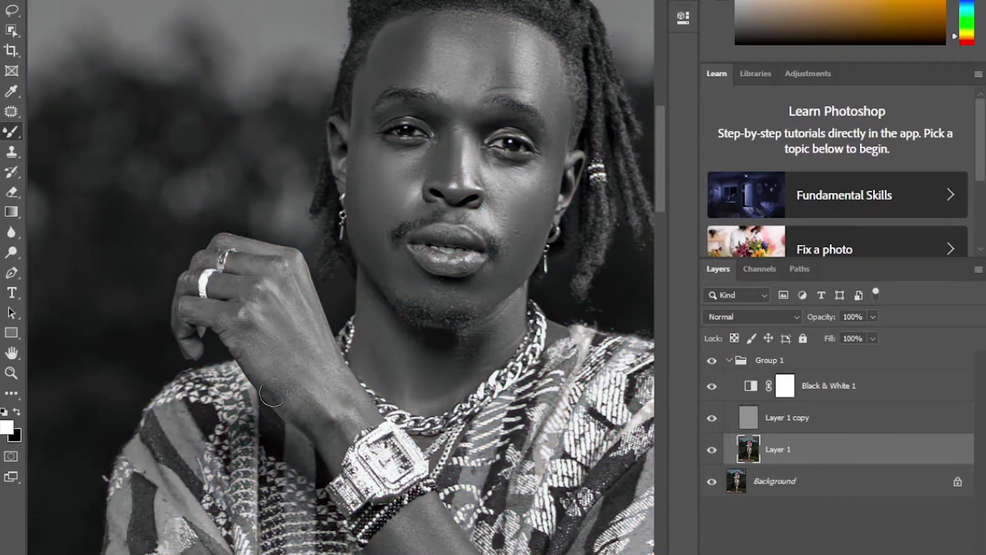
Blend the skin tones on the raised hand and wrist on Layer 1.
{"action": "scroll", "coordinate": [323, 392], "scroll_direction": "down", "scroll_amount": 2}
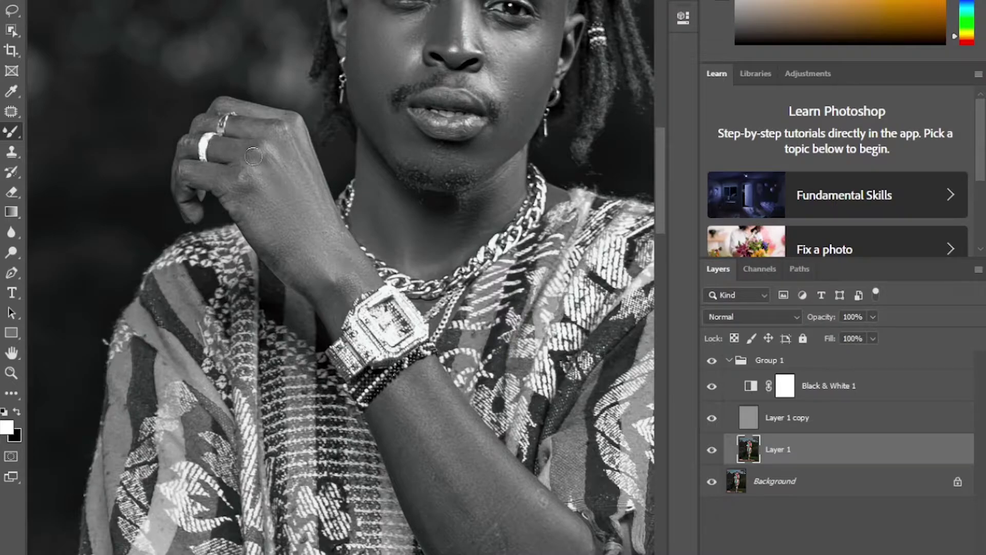
{"action": "scroll", "coordinate": [346, 270], "scroll_direction": "down", "scroll_amount": 1}
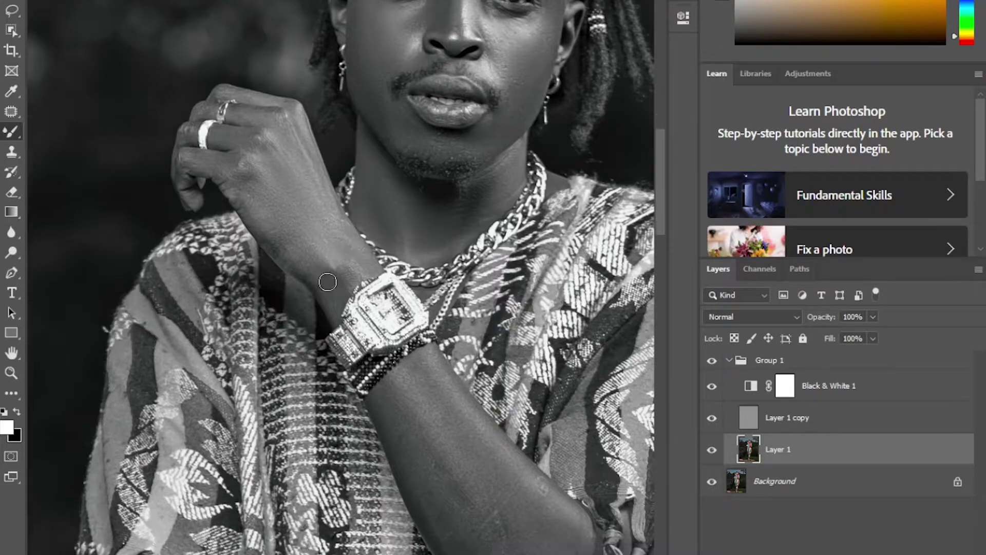
{"action": "scroll", "coordinate": [307, 260], "scroll_direction": "down", "scroll_amount": 6}
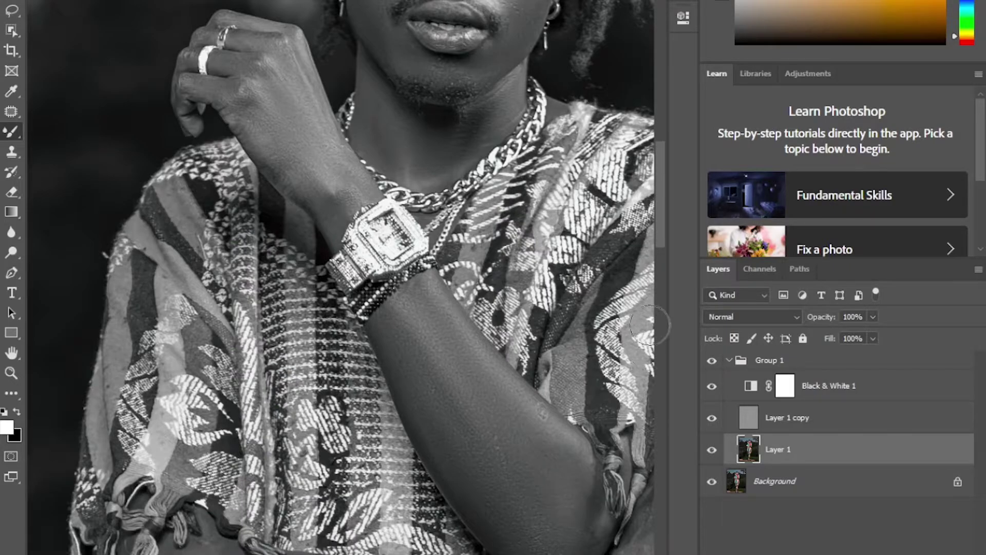
Blend the skin tones along both forearms and the lower hand on Layer 1.
{"action": "left_click_drag", "start_coordinate": [660, 246], "coordinate": [663, 291]}
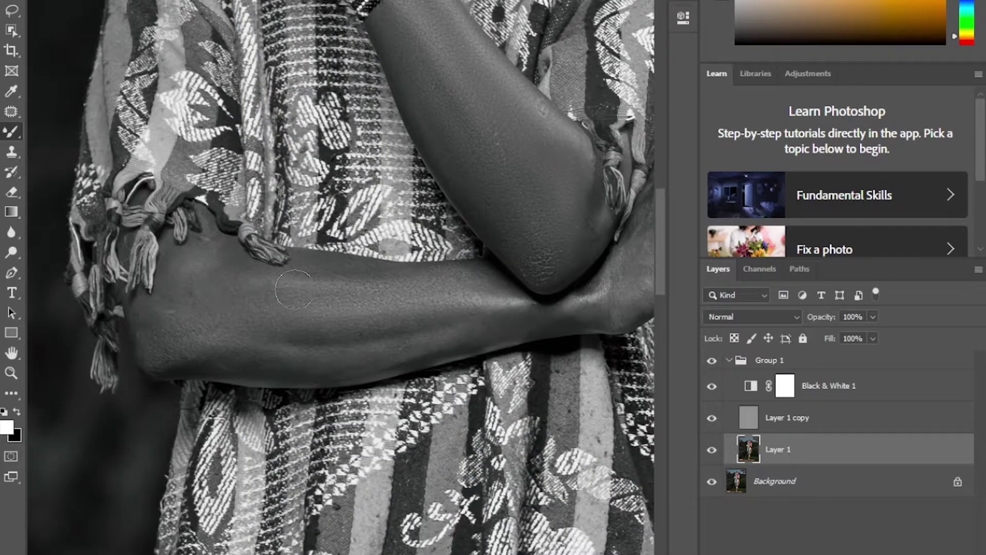
{"action": "left_click_drag", "start_coordinate": [383, 332], "coordinate": [503, 301]}
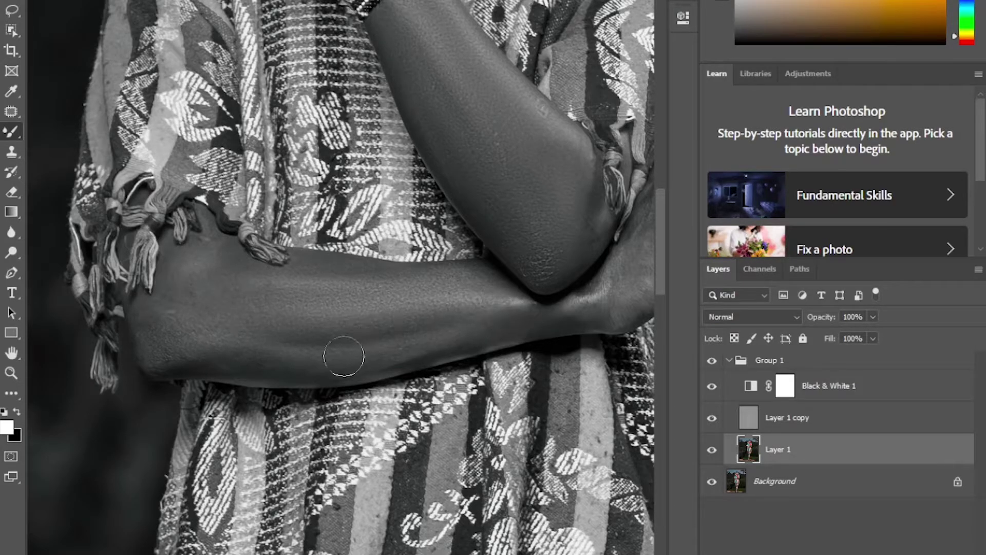
{"action": "mouse_move", "coordinate": [258, 362]}
{"action": "left_mouse_down"}
{"action": "mouse_move", "coordinate": [165, 327]}
{"action": "mouse_move", "coordinate": [256, 283]}
{"action": "mouse_move", "coordinate": [208, 291]}
{"action": "mouse_move", "coordinate": [200, 270]}
{"action": "mouse_move", "coordinate": [212, 279]}
{"action": "mouse_move", "coordinate": [189, 316]}
{"action": "mouse_move", "coordinate": [161, 330]}
{"action": "mouse_move", "coordinate": [175, 348]}
{"action": "mouse_move", "coordinate": [328, 355]}
{"action": "mouse_move", "coordinate": [490, 328]}
{"action": "mouse_move", "coordinate": [425, 326]}
{"action": "mouse_move", "coordinate": [421, 314]}
{"action": "mouse_move", "coordinate": [463, 289]}
{"action": "mouse_move", "coordinate": [340, 283]}
{"action": "mouse_move", "coordinate": [311, 285]}
{"action": "mouse_move", "coordinate": [295, 331]}
{"action": "mouse_move", "coordinate": [402, 323]}
{"action": "left_mouse_up"}
{"action": "key", "text": "ctrl+minus"}
{"action": "key", "text": "ctrl+minus"}
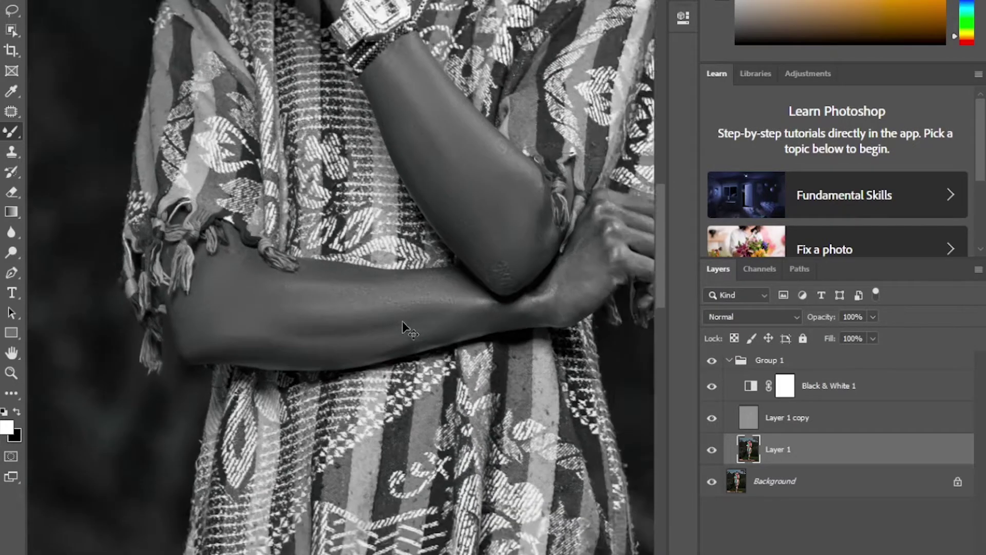
{"action": "scroll", "coordinate": [449, 297], "scroll_direction": "up", "scroll_amount": 2}
{"action": "scroll", "coordinate": [449, 337], "scroll_direction": "up", "scroll_amount": 2}
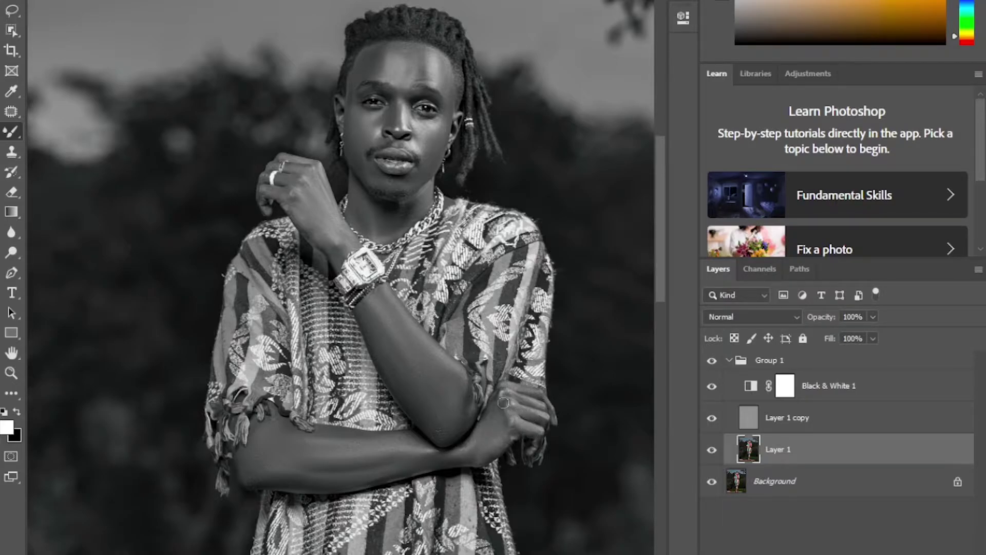
Hide the Black & White 1 layer and review the full figure in colour.
{"action": "left_click", "coordinate": [712, 386]}
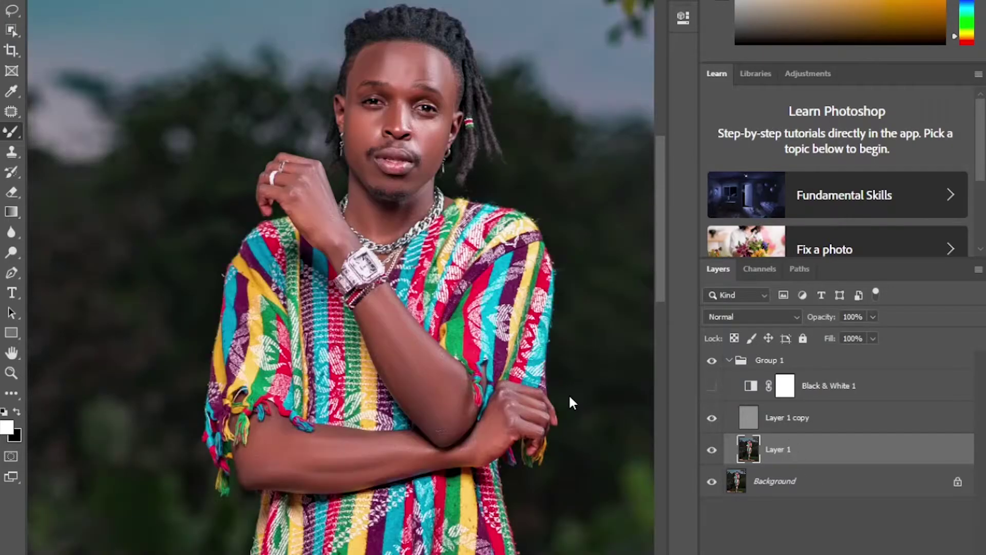
{"action": "key", "text": "ctrl+minus"}
{"action": "key", "text": "ctrl+minus"}
{"action": "key", "text": "ctrl+minus"}
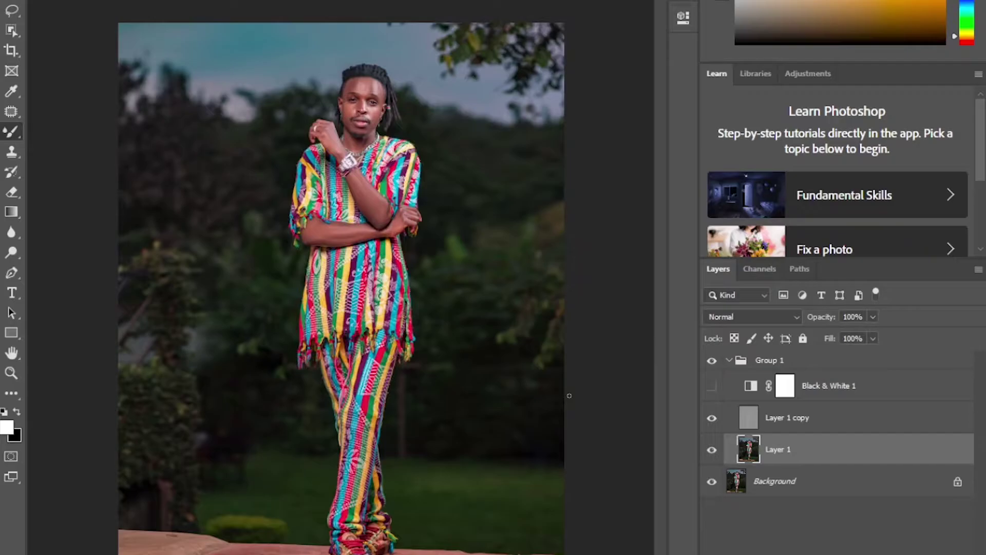
Heal small texture blemishes on the forehead, cheek and chin on Layer 1 copy with the healing brush.
{"action": "key", "text": "ctrl+plus"}
{"action": "key", "text": "ctrl+plus"}
{"action": "key", "text": "ctrl+plus"}
{"action": "key", "text": "ctrl+plus"}
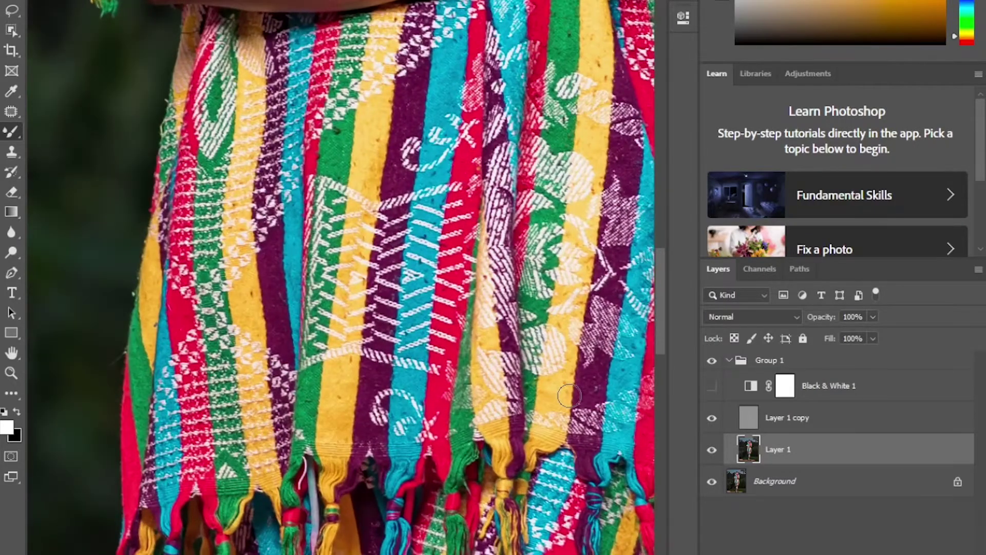
{"action": "left_click_drag", "start_coordinate": [657, 338], "coordinate": [658, 191]}
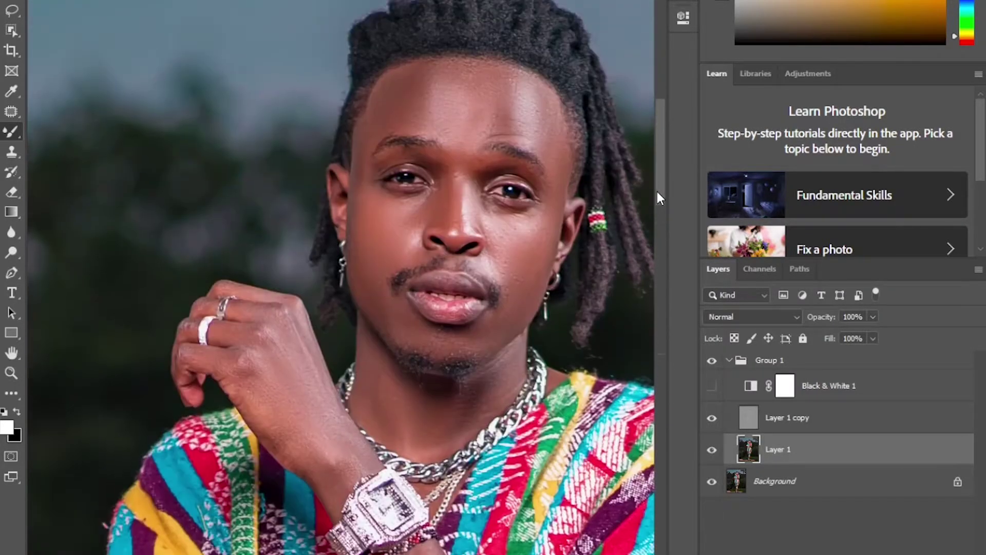
{"action": "left_click", "coordinate": [798, 422]}
{"action": "right_click", "coordinate": [11, 112]}
{"action": "left_click", "coordinate": [78, 107]}
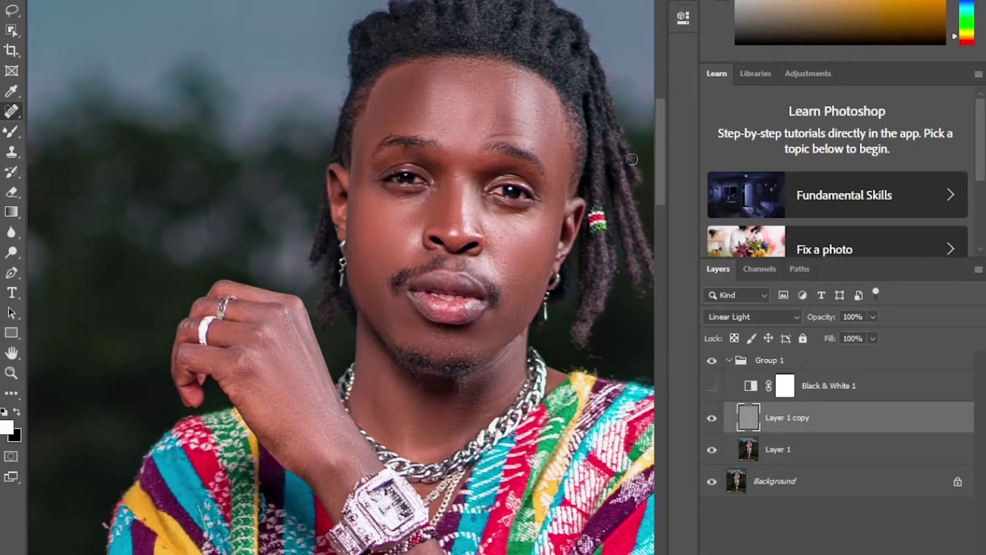
{"action": "left_click", "coordinate": [538, 106]}
{"action": "left_click", "coordinate": [535, 113]}
{"action": "left_click", "coordinate": [17, 0]}
{"action": "left_click", "coordinate": [0, 55]}
{"action": "left_click", "coordinate": [502, 263]}
{"action": "left_click", "coordinate": [507, 278]}
{"action": "left_click", "coordinate": [515, 279]}
{"action": "left_click", "coordinate": [516, 282]}
{"action": "left_click", "coordinate": [514, 229]}
{"action": "left_click", "coordinate": [413, 335]}
{"action": "left_click", "coordinate": [457, 351]}
{"action": "left_click", "coordinate": [497, 342]}
{"action": "left_click", "coordinate": [521, 281]}
Lasso the forehead between hairline and eyebrows and soften it on Layer 1 with a Gaussian Blur of 15 pixels.
{"action": "left_click", "coordinate": [13, 9]}
{"action": "left_click", "coordinate": [67, 9]}
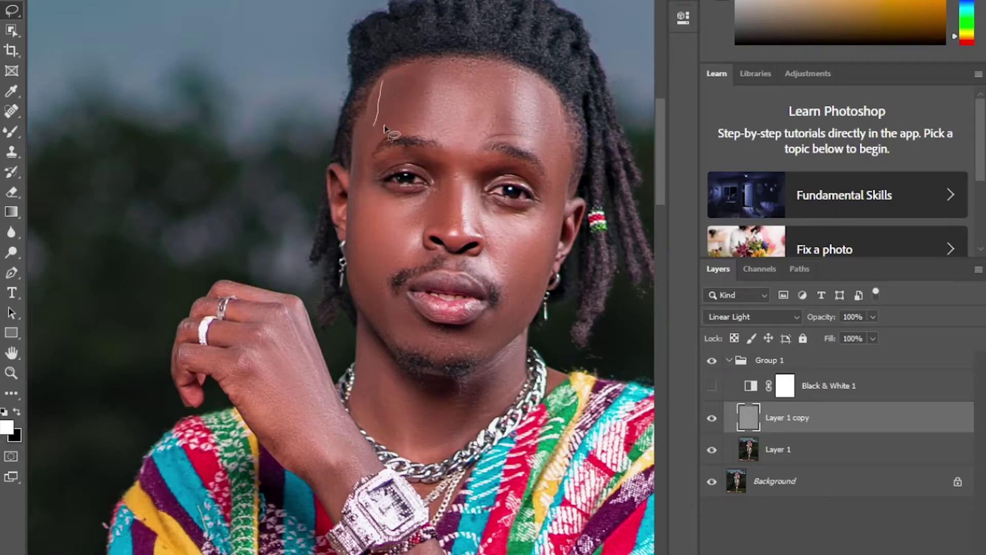
{"action": "mouse_move", "coordinate": [421, 132]}
{"action": "left_mouse_down"}
{"action": "mouse_move", "coordinate": [518, 137]}
{"action": "mouse_move", "coordinate": [566, 164]}
{"action": "mouse_move", "coordinate": [559, 107]}
{"action": "left_mouse_up"}
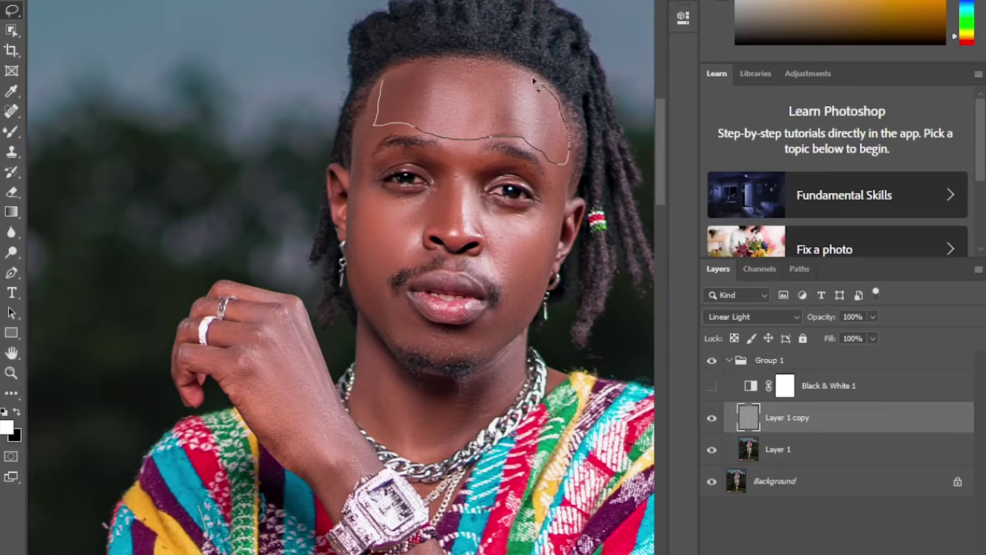
{"action": "left_click_drag", "start_coordinate": [483, 66], "coordinate": [434, 61]}
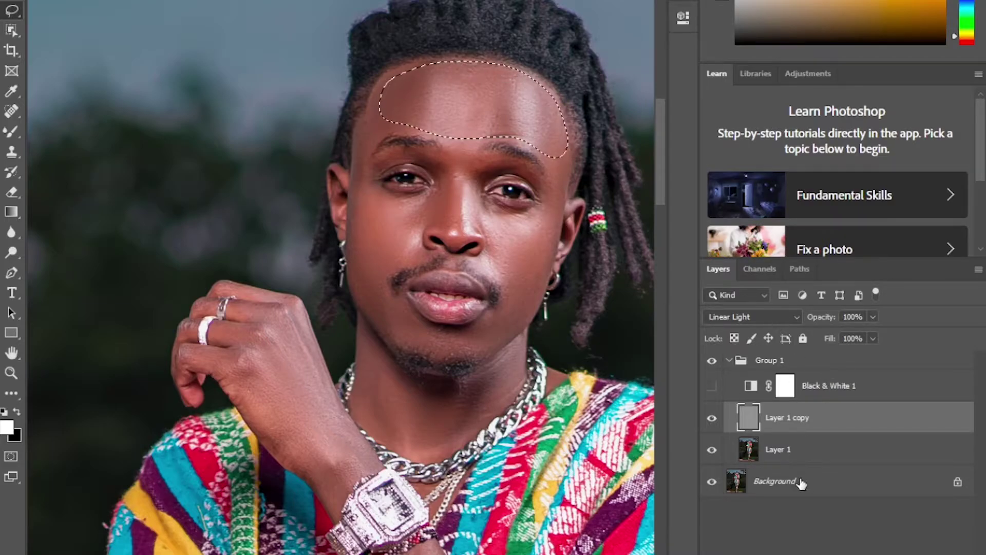
{"action": "left_click", "coordinate": [794, 453]}
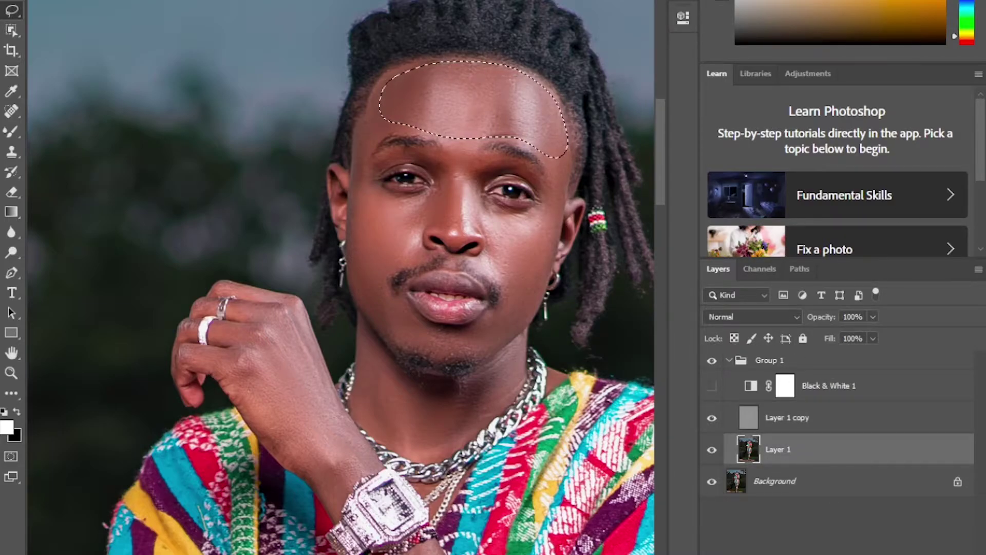
{"action": "left_click", "coordinate": [208, 0]}
{"action": "mouse_move", "coordinate": [218, 75]}
{"action": "left_click", "coordinate": [420, 134]}
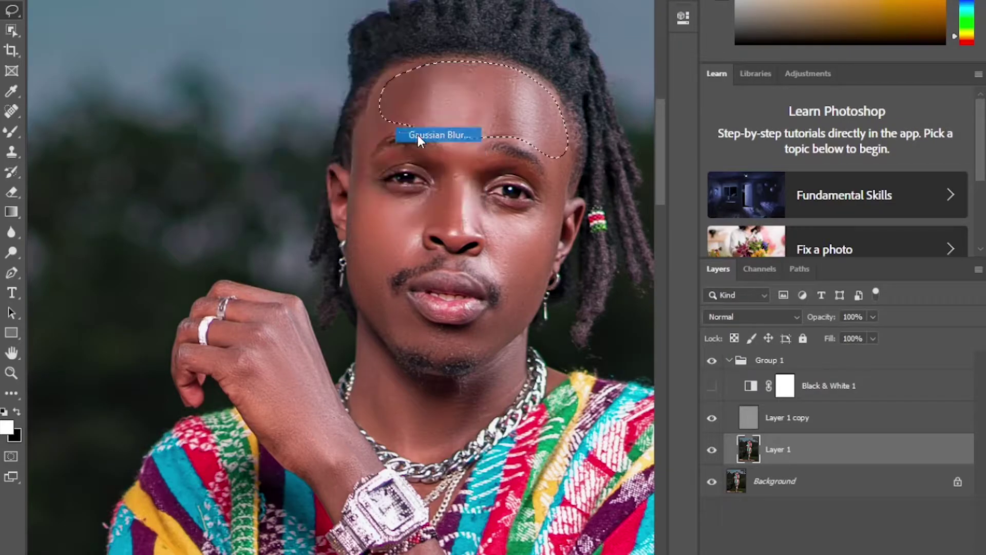
{"action": "type", "text": "15"}
{"action": "left_click", "coordinate": [276, 51]}
{"action": "key", "text": "ctrl+d"}
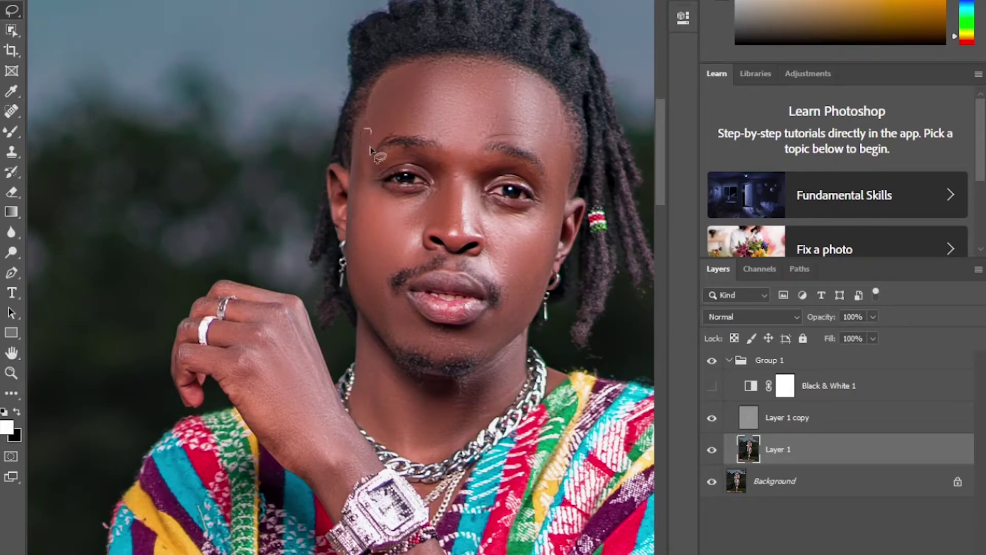
Lasso the cheek on the raised-hand side and apply Gaussian Blur to it on Layer 1.
{"action": "mouse_move", "coordinate": [421, 196]}
{"action": "left_mouse_down"}
{"action": "mouse_move", "coordinate": [430, 210]}
{"action": "mouse_move", "coordinate": [419, 238]}
{"action": "mouse_move", "coordinate": [381, 289]}
{"action": "mouse_move", "coordinate": [351, 259]}
{"action": "mouse_move", "coordinate": [351, 201]}
{"action": "left_mouse_up"}
{"action": "left_click_drag", "start_coordinate": [355, 159], "coordinate": [366, 129]}
{"action": "left_click", "coordinate": [208, 1]}
{"action": "mouse_move", "coordinate": [221, 77]}
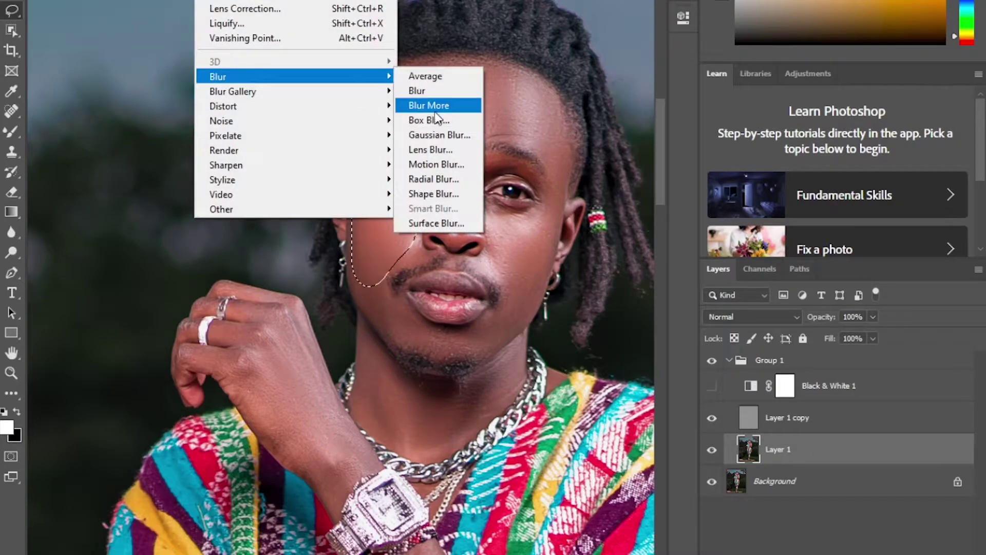
{"action": "left_click", "coordinate": [431, 133]}
{"action": "left_click", "coordinate": [324, 58]}
{"action": "key", "text": "ctrl+d"}
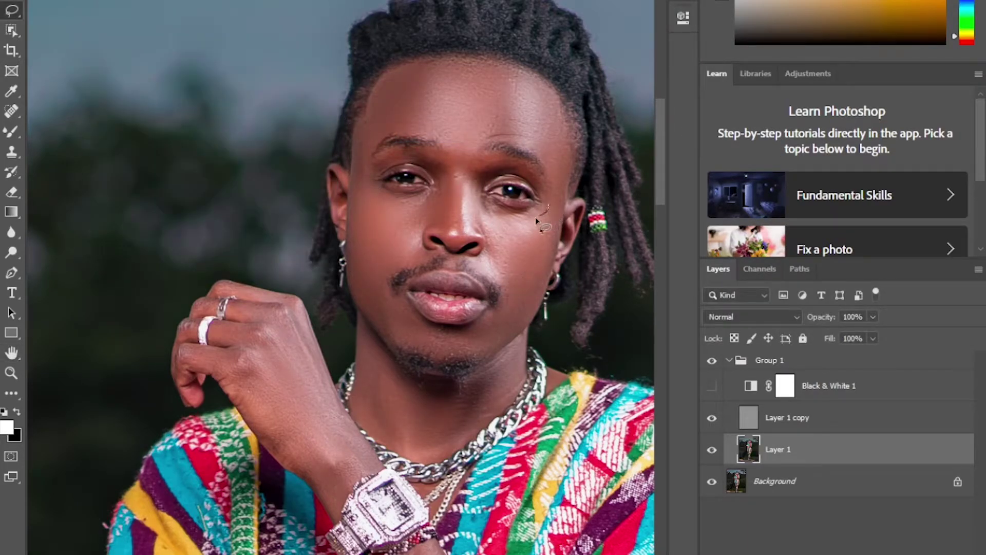
Lasso the opposite cheek, from below the eye to the jaw, and apply Gaussian Blur to it on Layer 1.
{"action": "left_click_drag", "start_coordinate": [489, 207], "coordinate": [487, 239]}
{"action": "mouse_move", "coordinate": [516, 297]}
{"action": "left_mouse_down"}
{"action": "mouse_move", "coordinate": [529, 303]}
{"action": "mouse_move", "coordinate": [547, 275]}
{"action": "mouse_move", "coordinate": [563, 209]}
{"action": "left_mouse_up"}
{"action": "left_click", "coordinate": [206, 0]}
{"action": "mouse_move", "coordinate": [291, 77]}
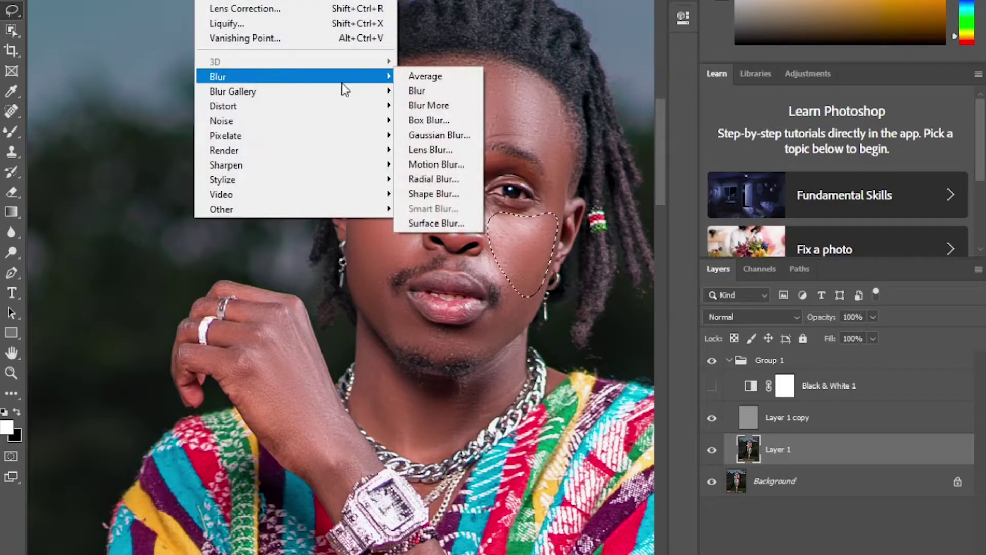
{"action": "left_click", "coordinate": [431, 134]}
{"action": "left_click", "coordinate": [298, 53]}
{"action": "key", "text": "ctrl+d"}
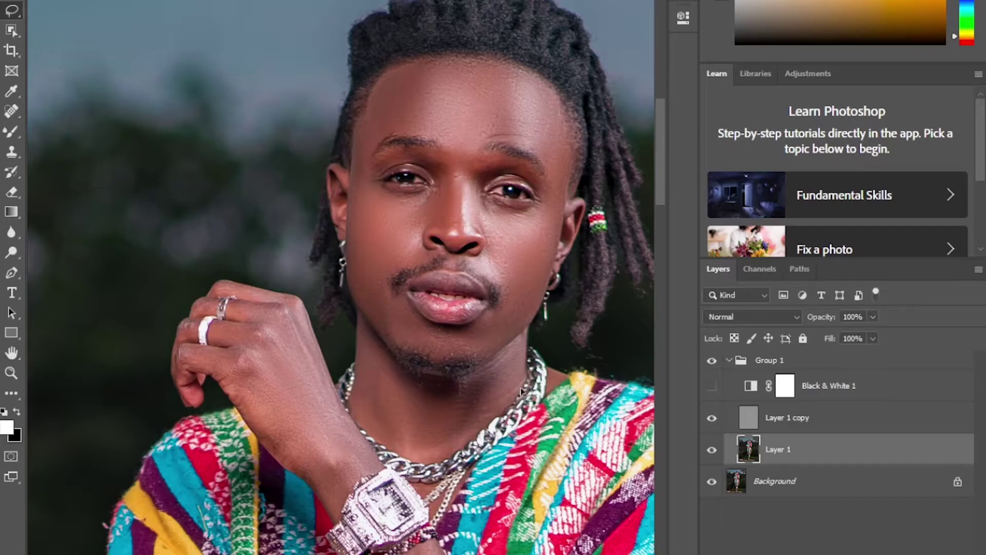
Review the full figure at a distance, and inspect the shirt and face up close.
{"action": "key", "text": "ctrl+minus"}
{"action": "key", "text": "ctrl+minus"}
{"action": "key", "text": "ctrl+minus"}
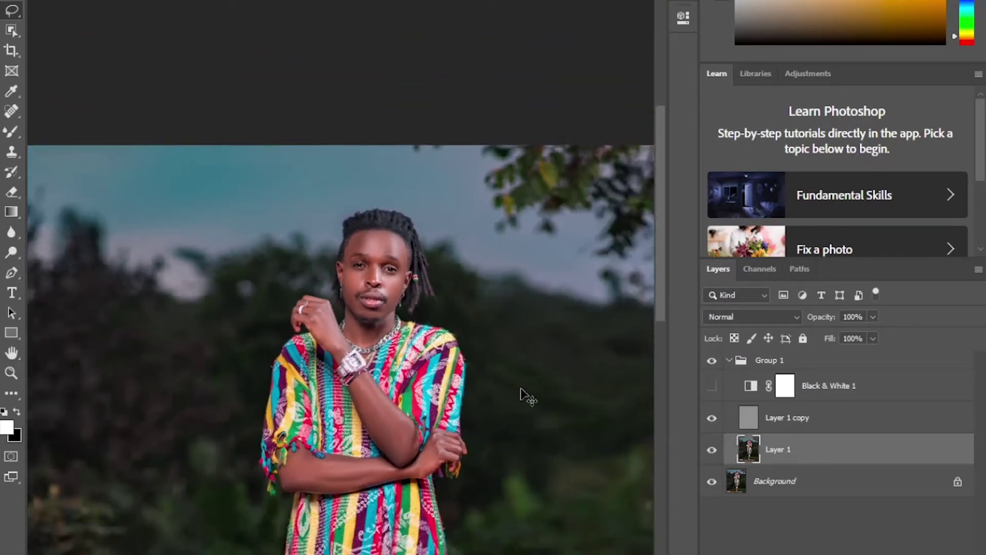
{"action": "key", "text": "ctrl+minus"}
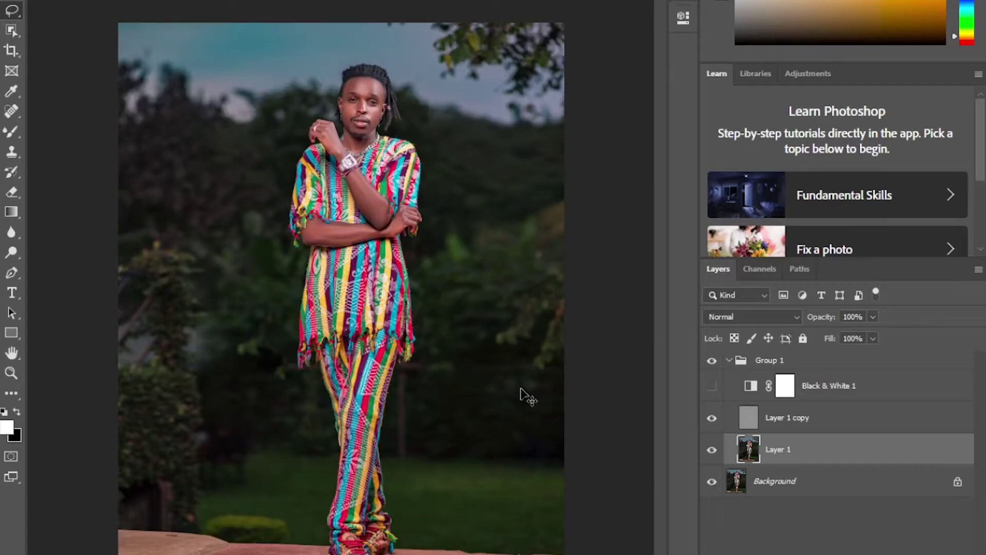
{"action": "key", "text": "ctrl+d"}
{"action": "key", "text": "ctrl+plus"}
{"action": "key", "text": "ctrl+plus"}
{"action": "key", "text": "ctrl+plus"}
{"action": "key", "text": "ctrl+plus"}
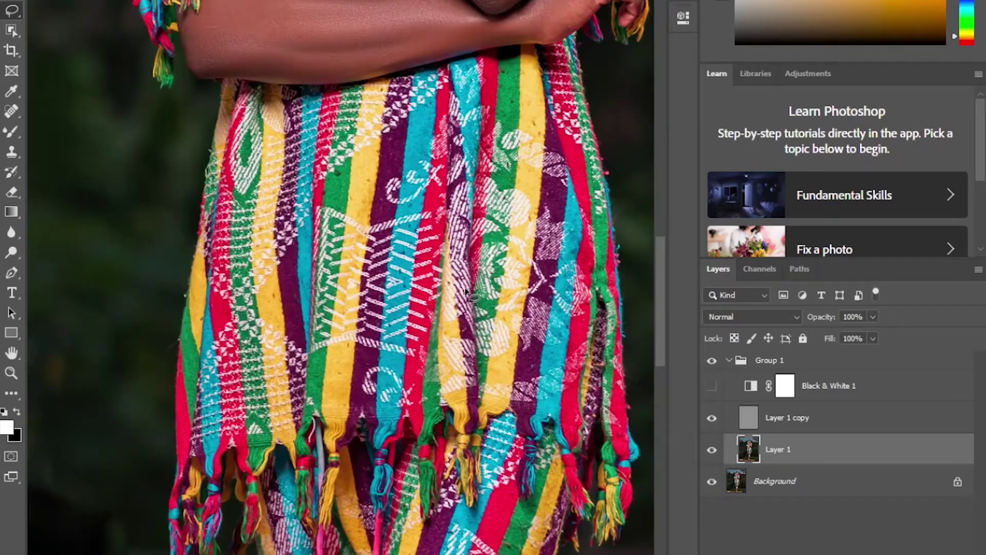
{"action": "left_click_drag", "start_coordinate": [664, 335], "coordinate": [665, 175]}
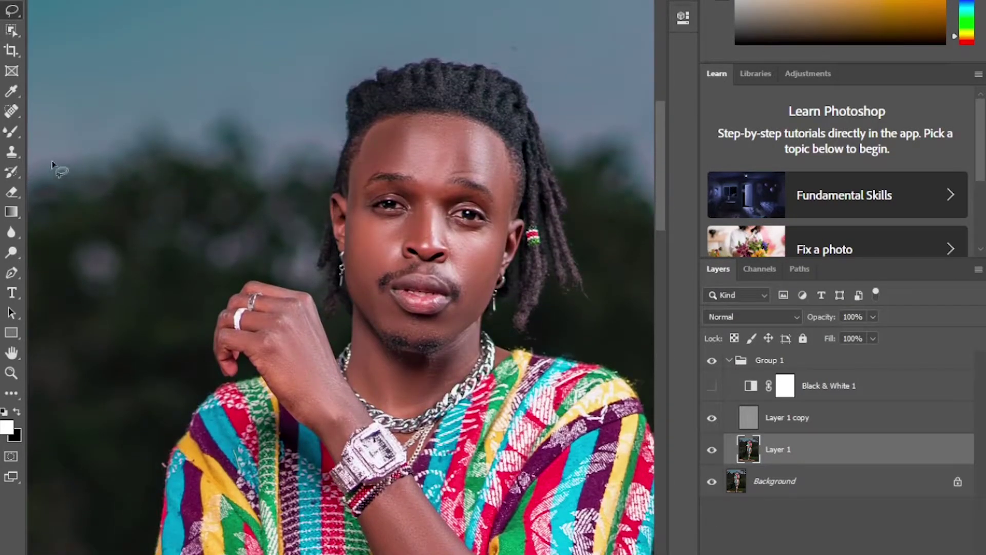
Blend the skin tones around the chin on Layer 1 with the Mixer Brush.
{"action": "left_click", "coordinate": [11, 131]}
{"action": "left_click", "coordinate": [57, 132]}
{"action": "left_click", "coordinate": [766, 424]}
{"action": "left_click", "coordinate": [767, 445]}
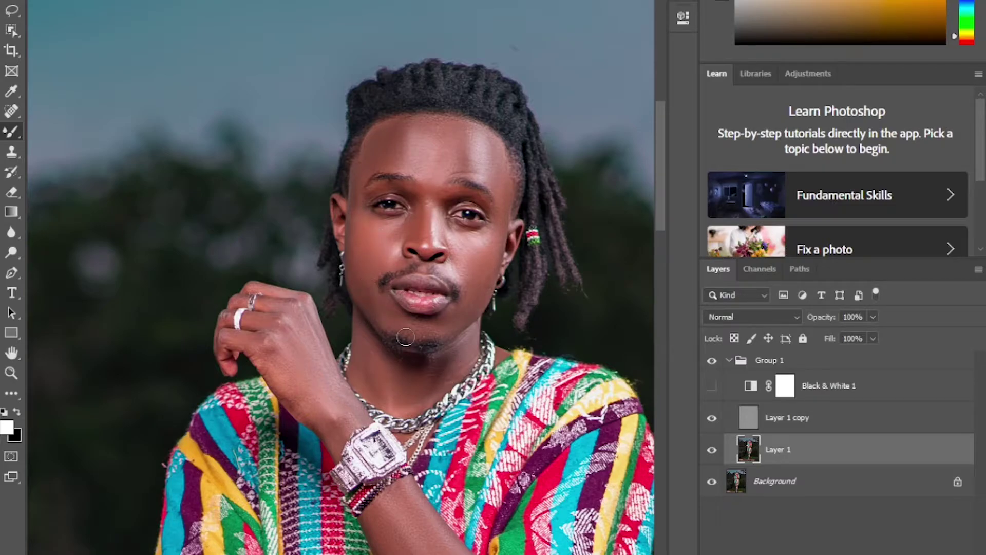
Heal small texture spots beside the mouth on Layer 1 copy with the healing brush.
{"action": "left_click", "coordinate": [754, 424]}
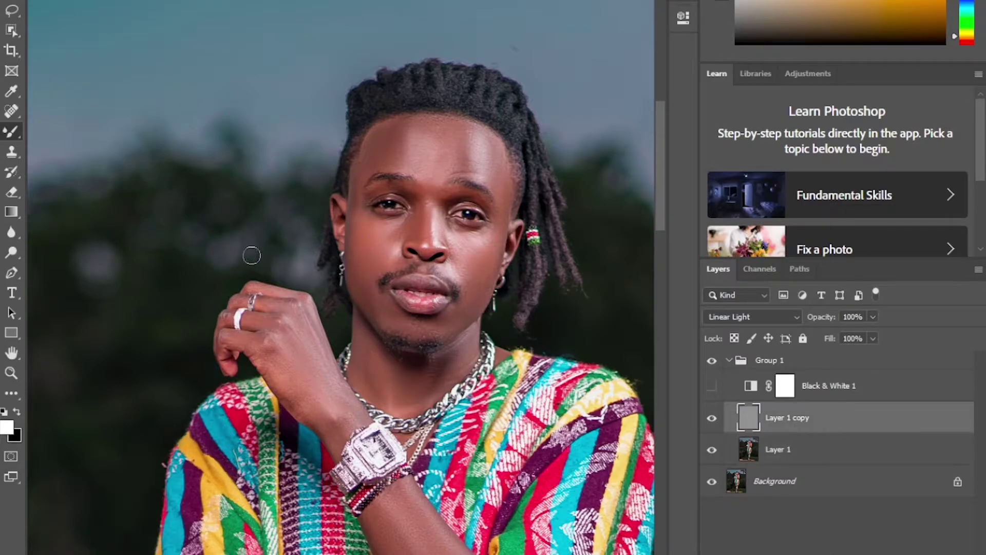
{"action": "right_click", "coordinate": [15, 115]}
{"action": "left_click", "coordinate": [97, 111]}
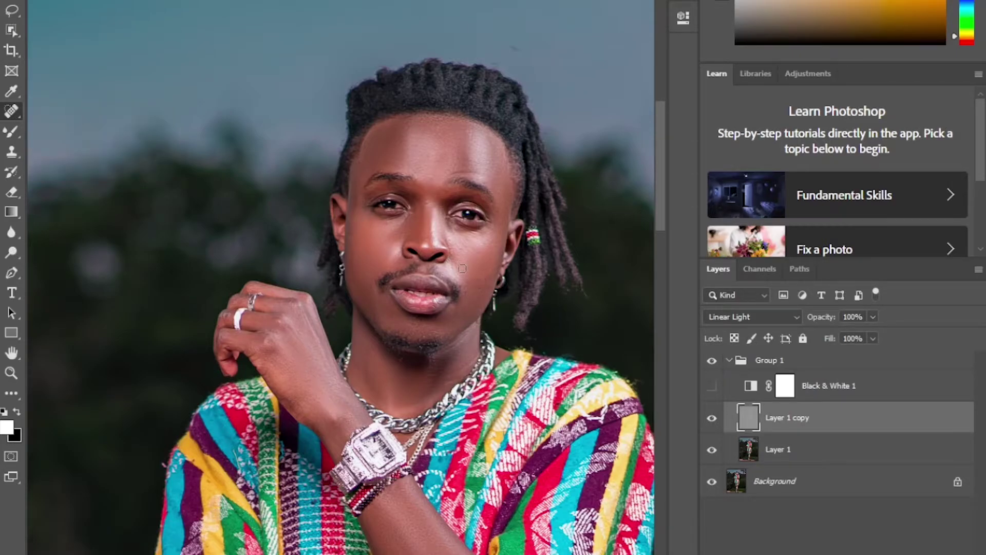
{"action": "left_click", "coordinate": [477, 291]}
{"action": "left_click", "coordinate": [464, 276]}
Group Black & White 1, Layer 1 copy and Layer 1, and run the DODGE AND BURN action above the group.
{"action": "left_click", "coordinate": [773, 457], "text": "shift"}
{"action": "left_click", "coordinate": [807, 400], "text": "shift"}
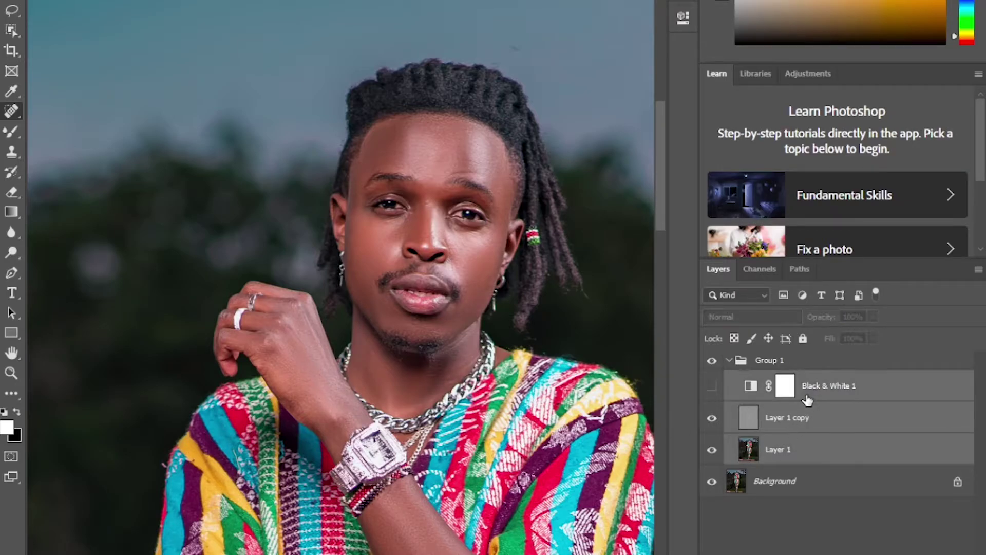
{"action": "key", "text": "ctrl+g"}
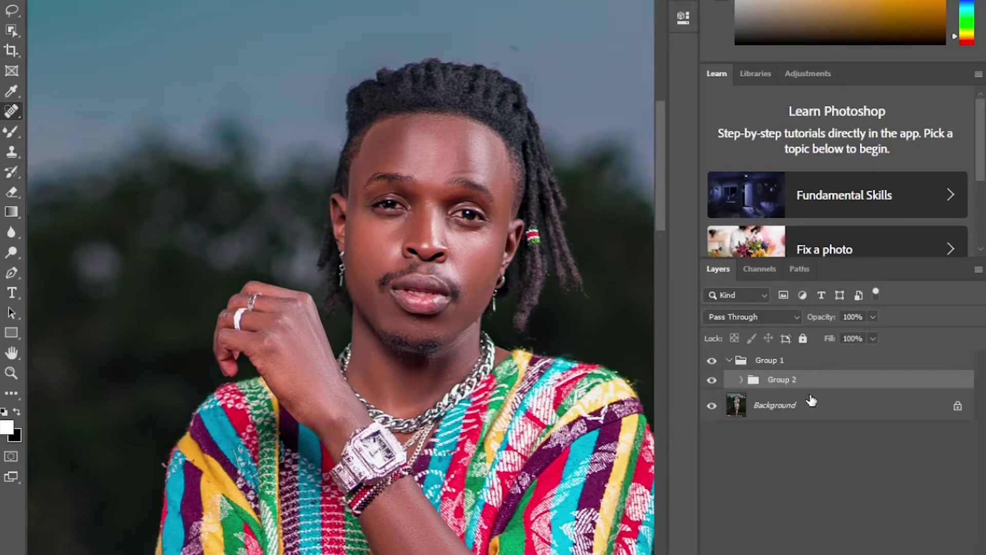
{"action": "left_click", "coordinate": [683, 1]}
{"action": "left_click", "coordinate": [576, 23]}
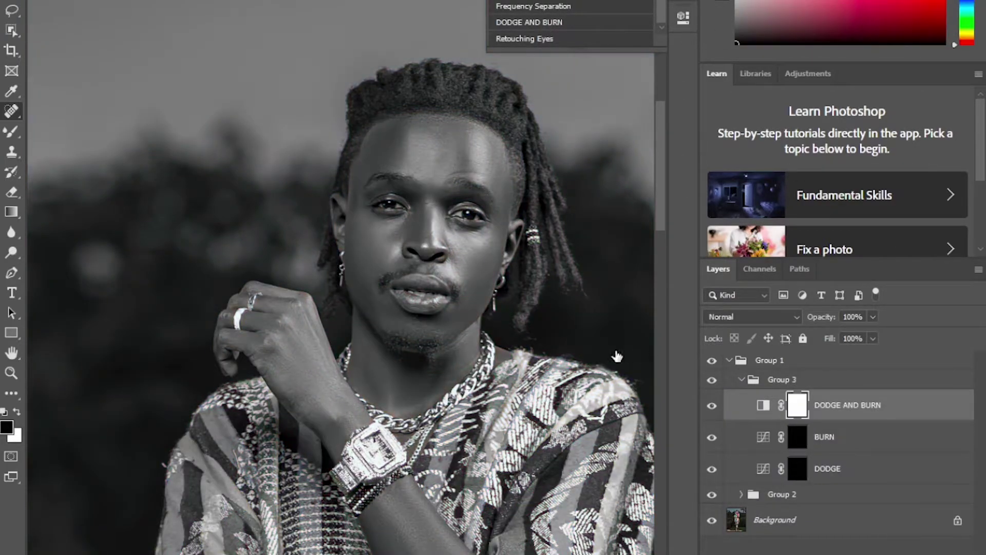
Brighten the face highlights by painting white on the DODGE mask with a much smaller brush.
{"action": "left_click", "coordinate": [805, 469]}
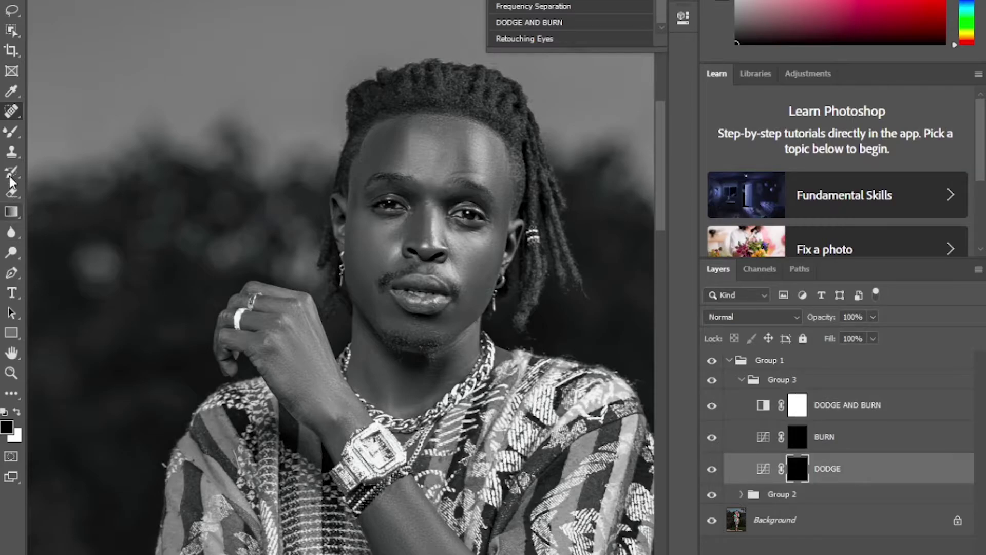
{"action": "right_click", "coordinate": [11, 134]}
{"action": "left_click", "coordinate": [75, 132]}
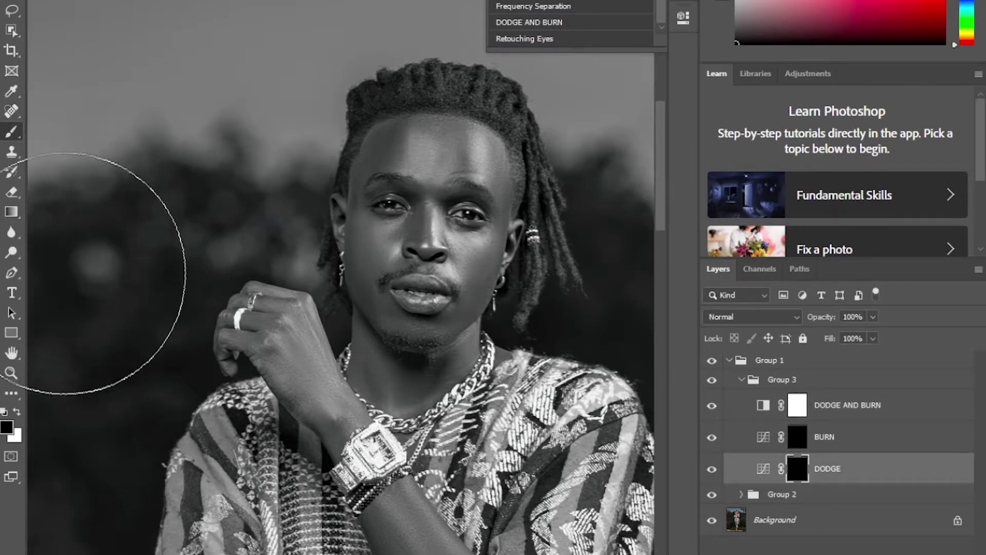
{"action": "key", "text": "x"}
{"action": "key", "text": "bracketleft"}
{"action": "key", "text": "bracketleft"}
{"action": "key", "text": "bracketleft"}
{"action": "key", "text": "bracketleft"}
{"action": "key", "text": "bracketleft"}
{"action": "key", "text": "bracketleft"}
{"action": "key", "text": "bracketleft"}
{"action": "key", "text": "bracketleft"}
{"action": "key", "text": "bracketleft"}
{"action": "key", "text": "bracketleft"}
{"action": "key", "text": "bracketleft"}
{"action": "key", "text": "bracketleft"}
{"action": "key", "text": "bracketleft"}
{"action": "key", "text": "bracketleft"}
{"action": "key", "text": "bracketleft"}
{"action": "key", "text": "bracketleft"}
{"action": "key", "text": "bracketleft"}
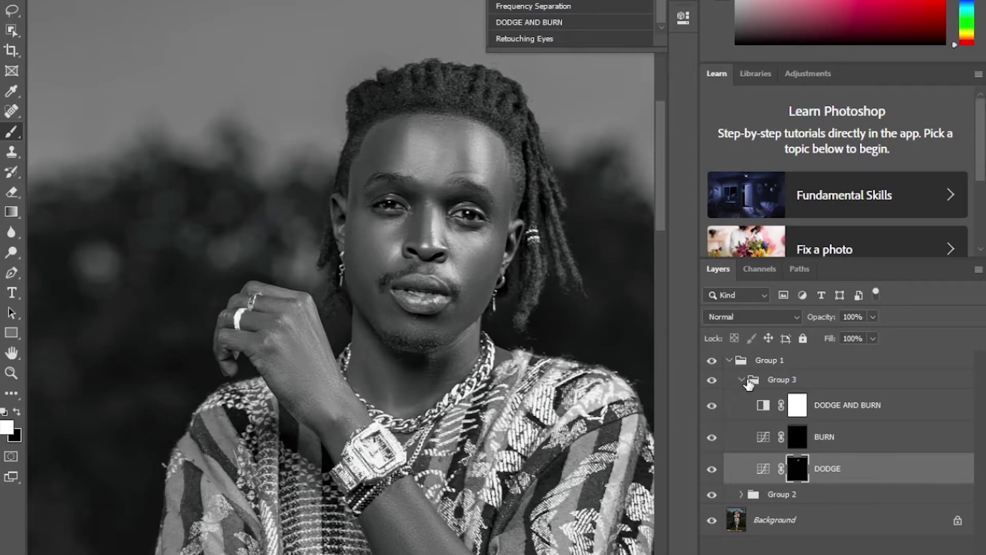
Blend the forehead highlights on Layer 1 inside Group 2 with the Mixer Brush.
{"action": "left_click", "coordinate": [749, 383]}
{"action": "left_click", "coordinate": [742, 380]}
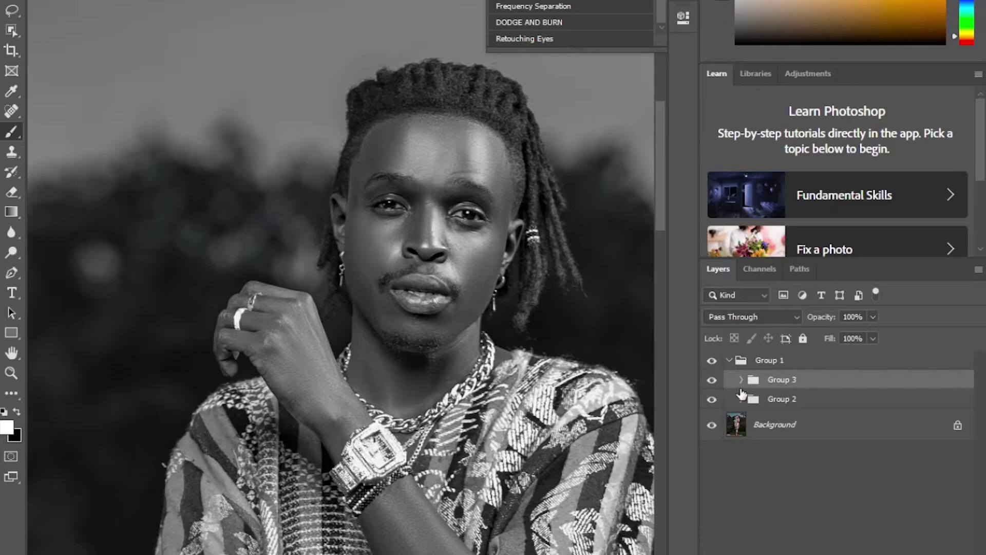
{"action": "left_click", "coordinate": [741, 380]}
{"action": "left_click", "coordinate": [741, 494]}
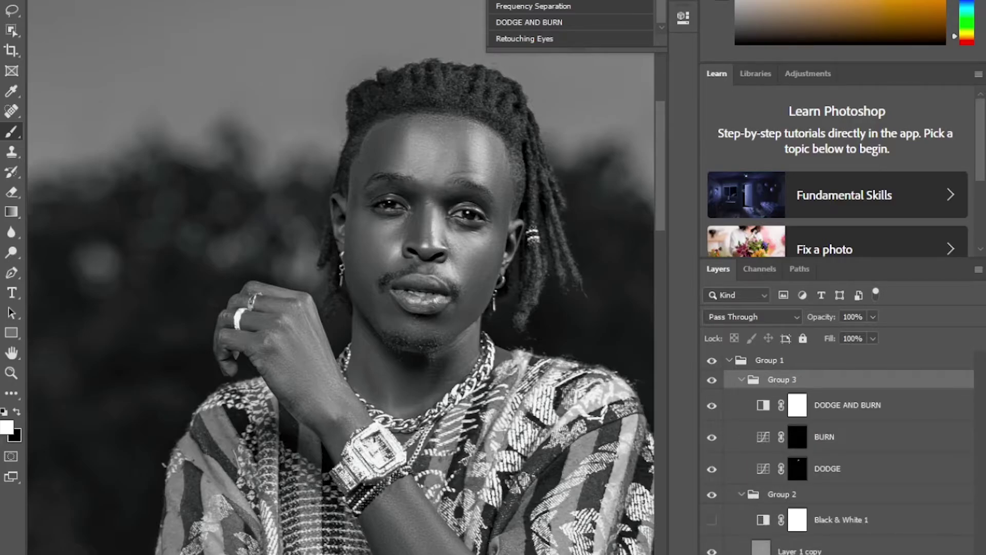
{"action": "left_click", "coordinate": [800, 553]}
{"action": "right_click", "coordinate": [11, 134]}
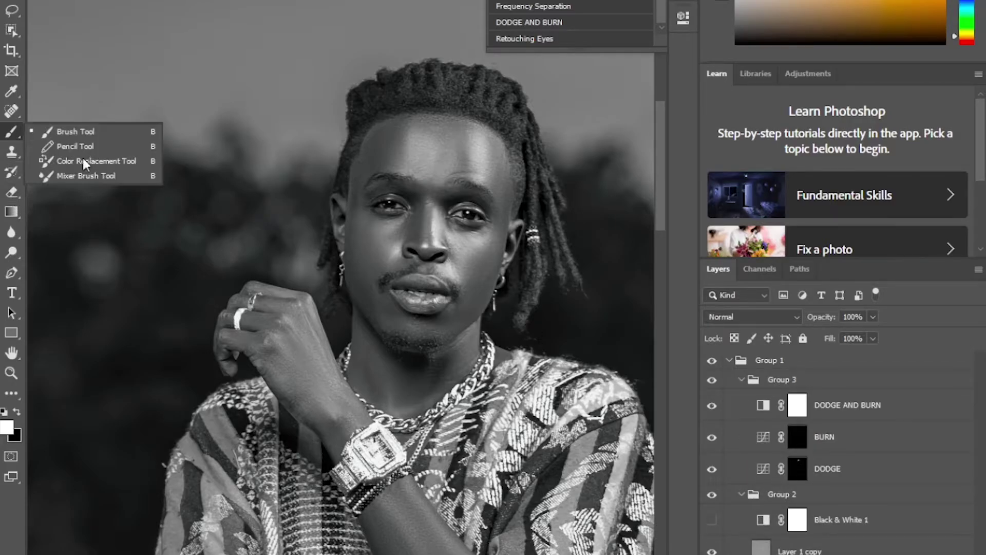
{"action": "left_click", "coordinate": [64, 173]}
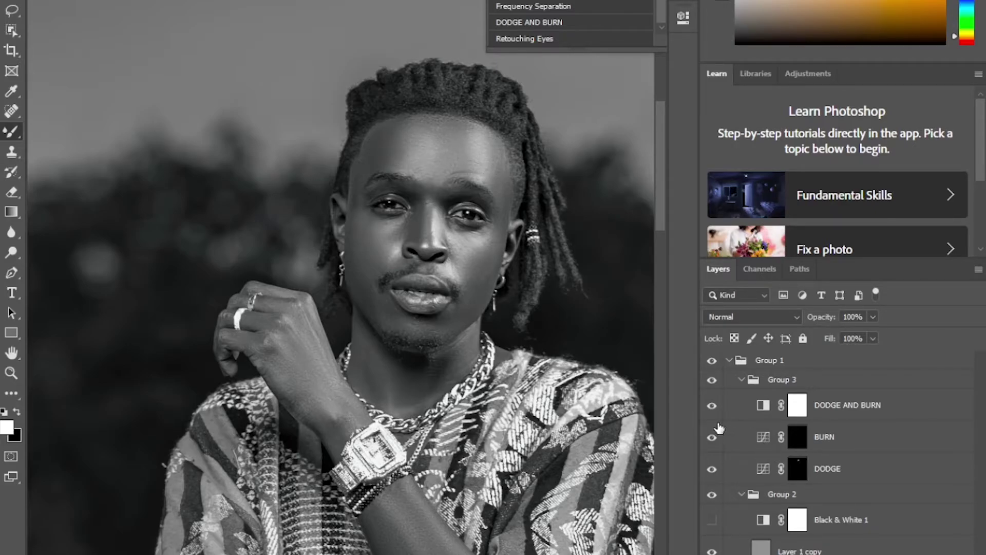
Hide the DODGE AND BURN layer briefly to check the face in colour, and show it again.
{"action": "left_click", "coordinate": [712, 405]}
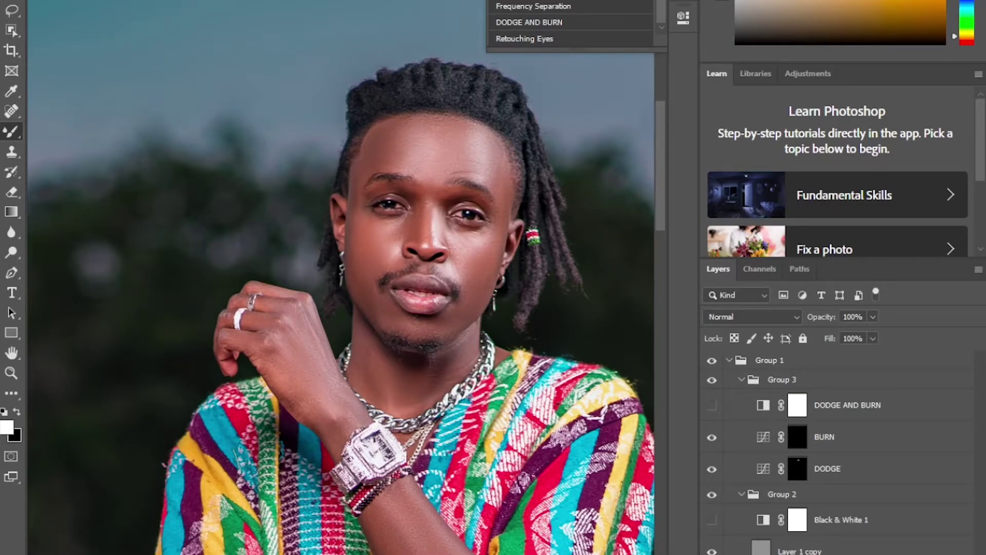
{"action": "left_click", "coordinate": [798, 468]}
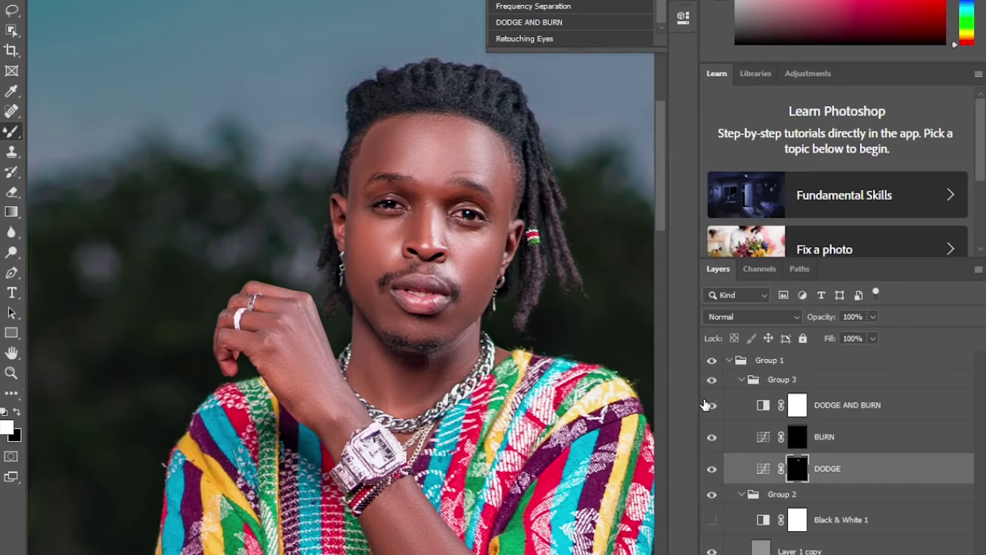
{"action": "left_click", "coordinate": [712, 405]}
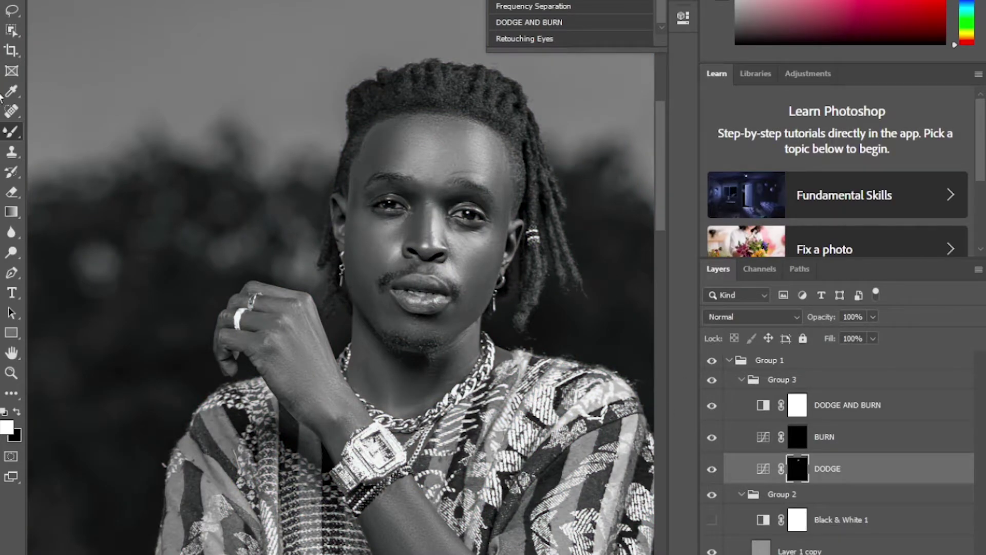
Deepen the facial shadows by painting white on the BURN mask with the Brush tool.
{"action": "right_click", "coordinate": [12, 132]}
{"action": "left_click", "coordinate": [78, 133]}
{"action": "left_click", "coordinate": [801, 438]}
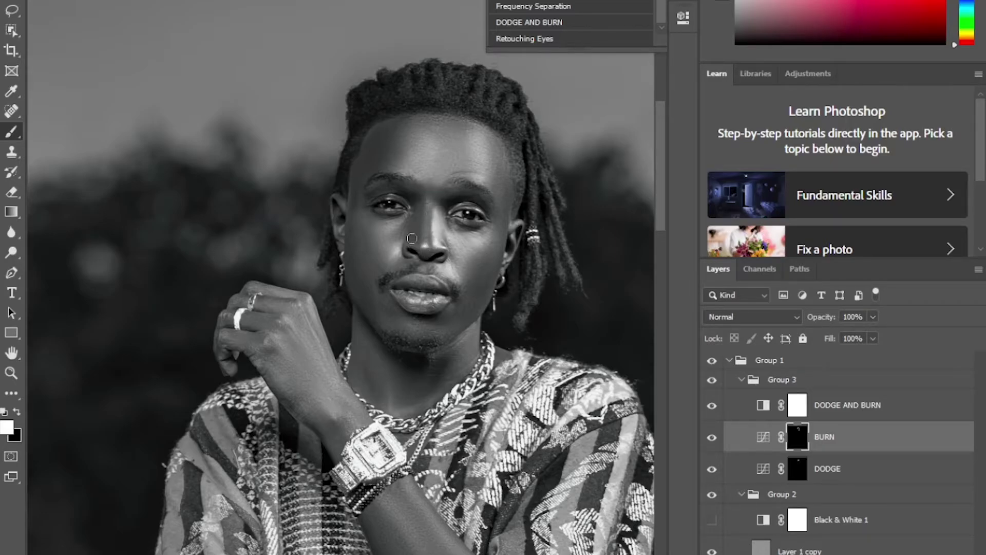
Brighten the highlights on the raised hand and forearms by painting on the DODGE mask with a larger brush.
{"action": "scroll", "coordinate": [413, 222], "scroll_direction": "down", "scroll_amount": 5}
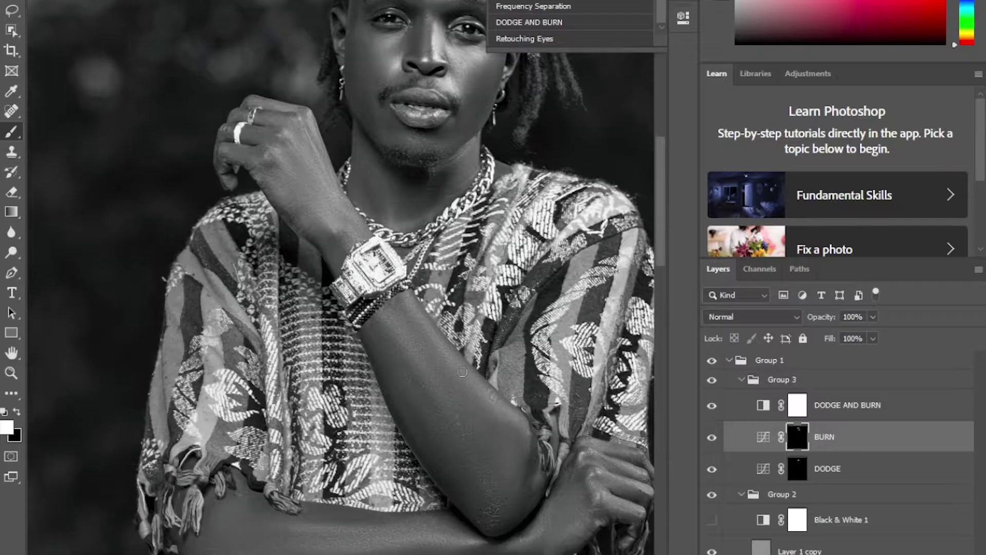
{"action": "left_click", "coordinate": [803, 477]}
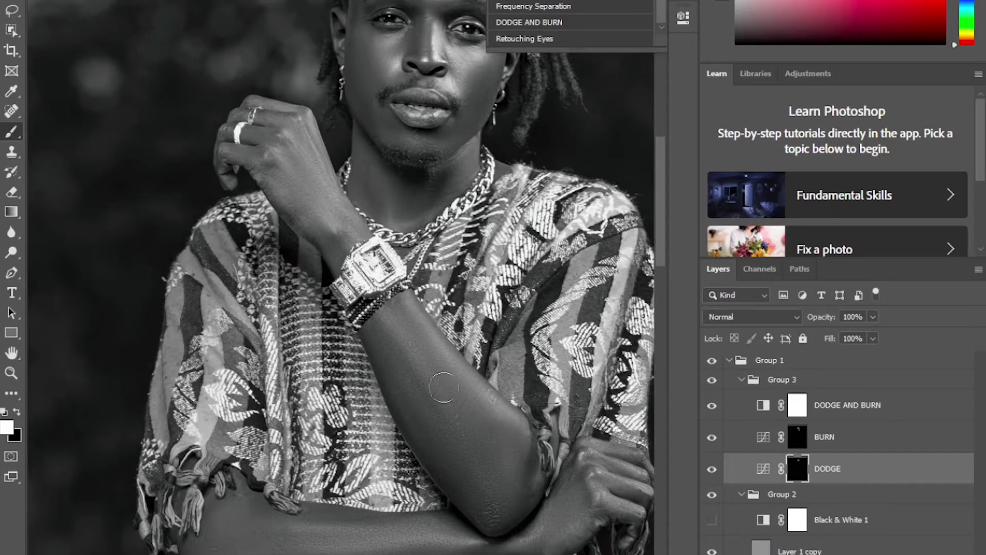
{"action": "key", "text": "bracketright"}
{"action": "key", "text": "bracketright"}
{"action": "key", "text": "bracketright"}
{"action": "key", "text": "bracketright"}
{"action": "key", "text": "bracketright"}
{"action": "key", "text": "bracketright"}
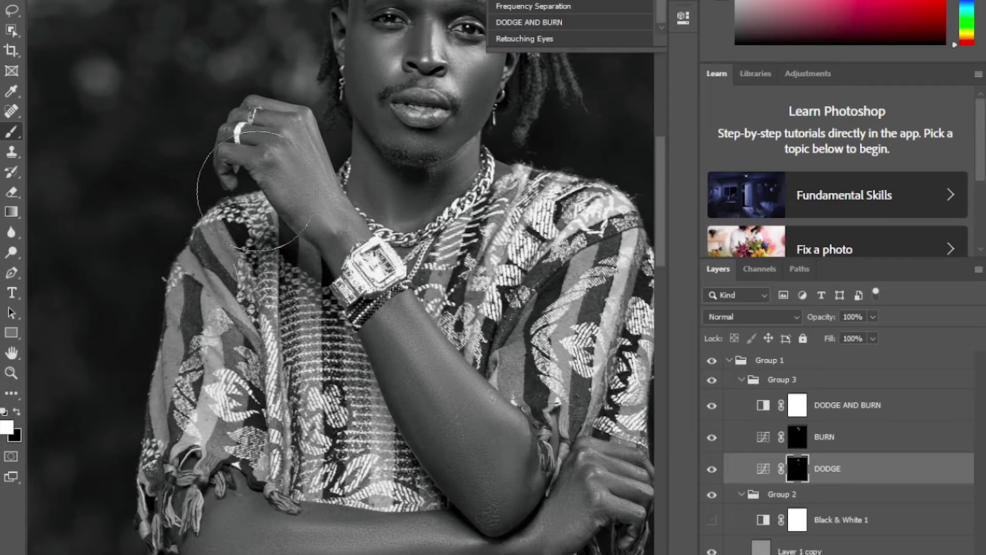
{"action": "key", "text": "ctrl+minus"}
{"action": "key", "text": "ctrl+minus"}
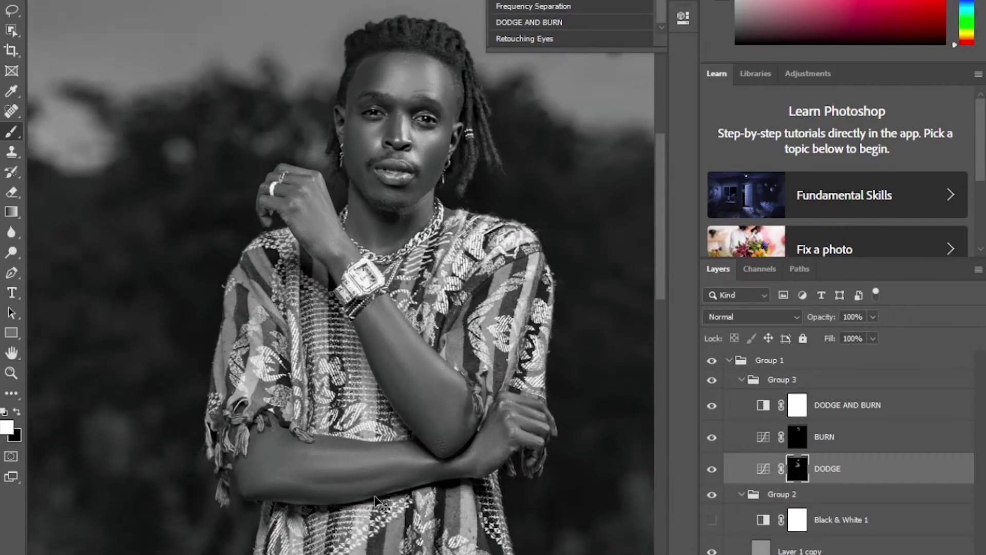
Hide the DODGE AND BURN layer to return the portrait to colour, and collapse Group 1.
{"action": "key", "text": "ctrl+minus"}
{"action": "key", "text": "ctrl+minus"}
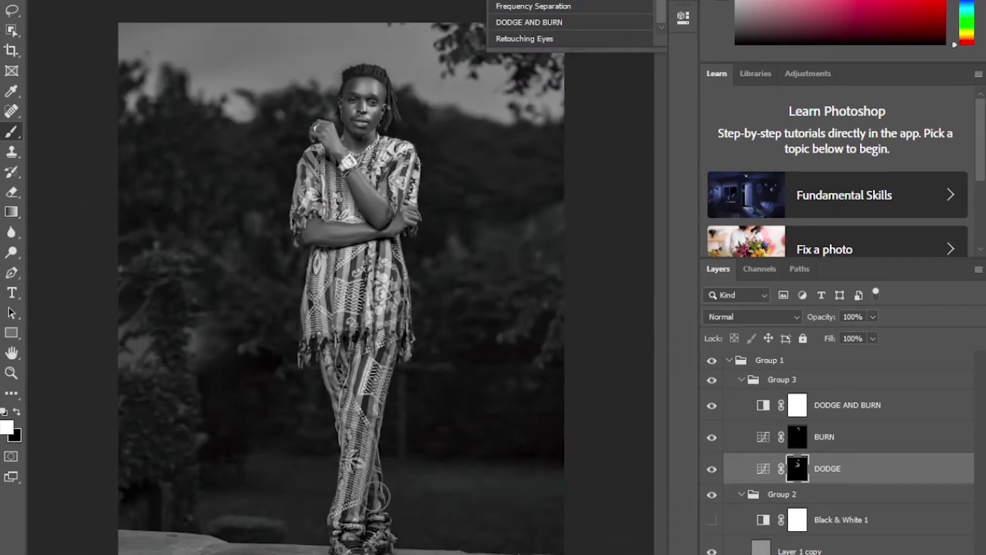
{"action": "left_click", "coordinate": [711, 405]}
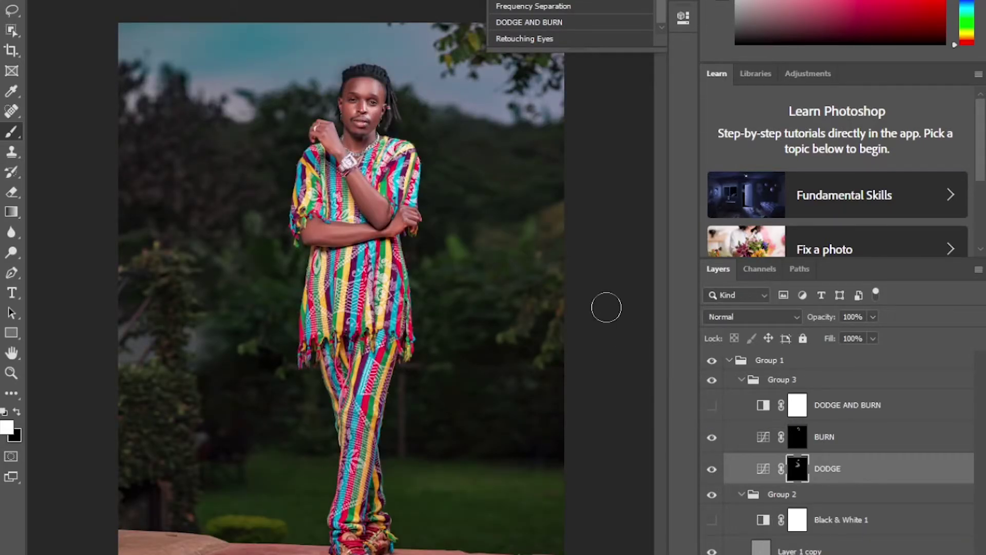
{"action": "key", "text": "ctrl+plus"}
{"action": "key", "text": "ctrl+plus"}
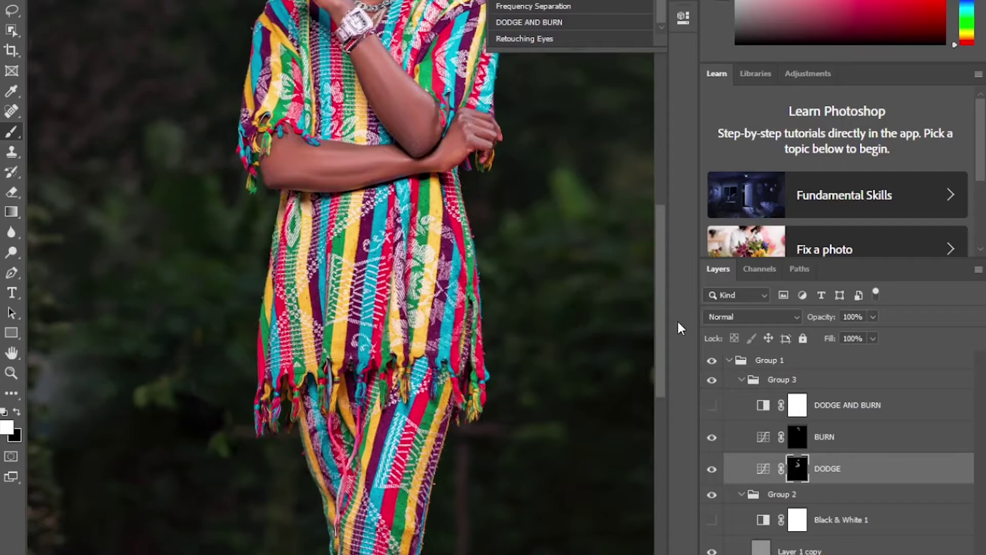
{"action": "scroll", "coordinate": [658, 305], "scroll_direction": "up", "scroll_amount": 8}
{"action": "left_click", "coordinate": [730, 361]}
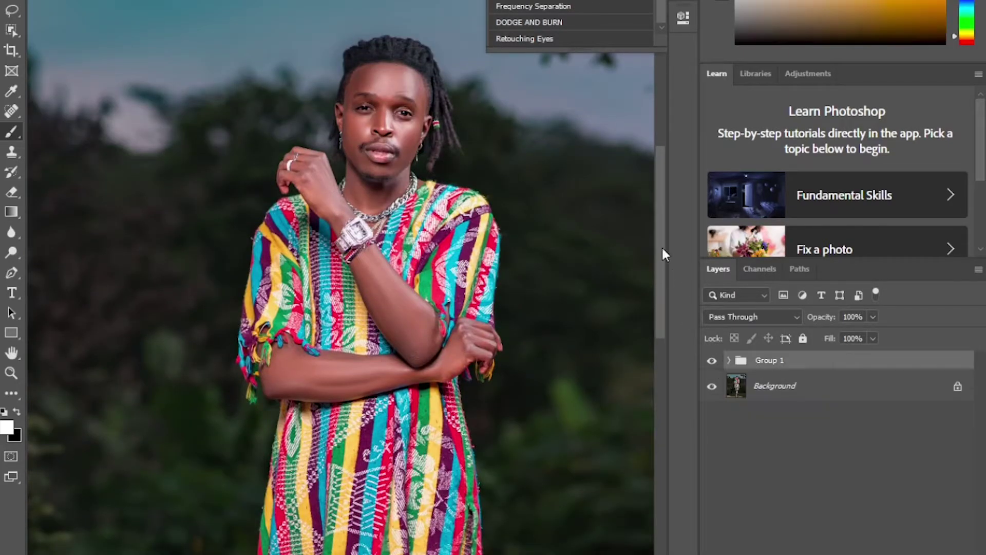
Toggle the visibility of Group 1 repeatedly to compare the retouched portrait with the original.
{"action": "left_click", "coordinate": [712, 361]}
{"action": "left_click", "coordinate": [712, 362]}
{"action": "left_click", "coordinate": [712, 361]}
{"action": "left_click", "coordinate": [712, 362]}
{"action": "left_click", "coordinate": [712, 362]}
{"action": "left_click", "coordinate": [712, 362]}
{"action": "key", "text": "ctrl+plus"}
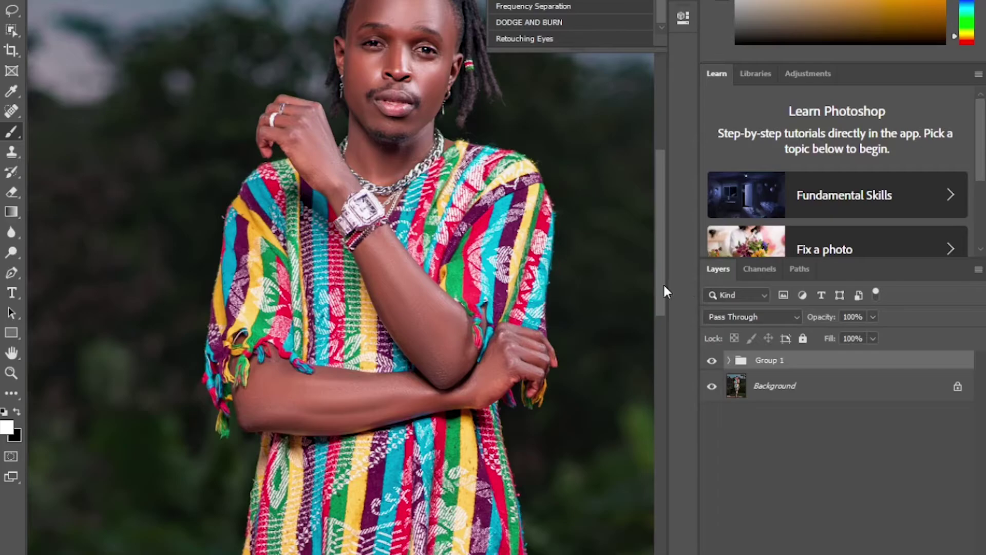
{"action": "key", "text": "ctrl+minus"}
{"action": "left_click", "coordinate": [712, 361]}
{"action": "left_click", "coordinate": [712, 362]}
{"action": "left_click", "coordinate": [712, 361]}
{"action": "left_click", "coordinate": [712, 361]}
{"action": "left_click", "coordinate": [712, 362]}
{"action": "left_click", "coordinate": [712, 361]}
{"action": "left_click", "coordinate": [712, 362]}
{"action": "left_click", "coordinate": [712, 361]}
{"action": "left_click", "coordinate": [712, 362]}
{"action": "left_click", "coordinate": [712, 361]}
{"action": "left_click", "coordinate": [712, 362]}
{"action": "left_click", "coordinate": [712, 362]}
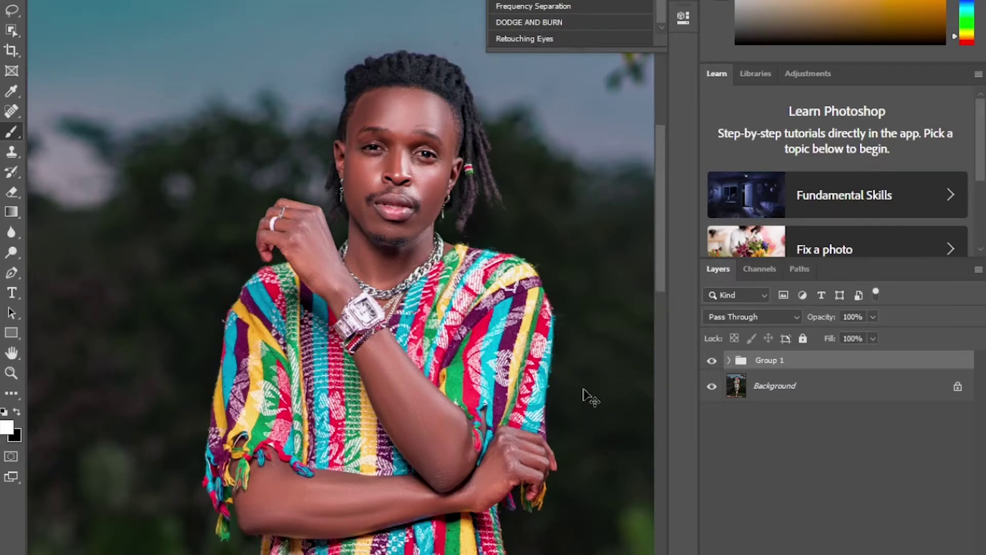
Merge Group 1 with the Background layer and duplicate the merged layer.
{"action": "key", "text": "ctrl+0"}
{"action": "key", "text": "ctrl+minus"}
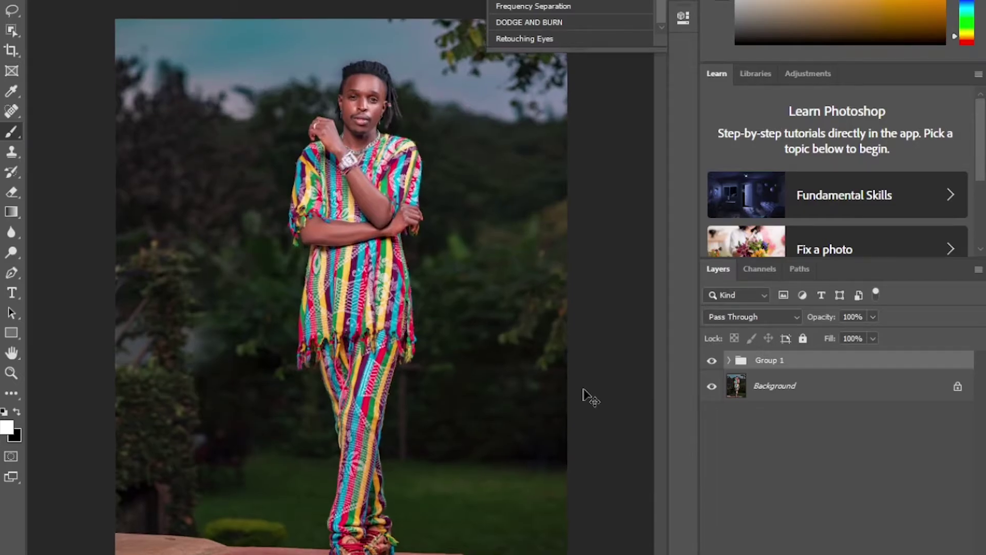
{"action": "key", "text": "ctrl+plus"}
{"action": "key", "text": "ctrl+plus"}
{"action": "key", "text": "ctrl+plus"}
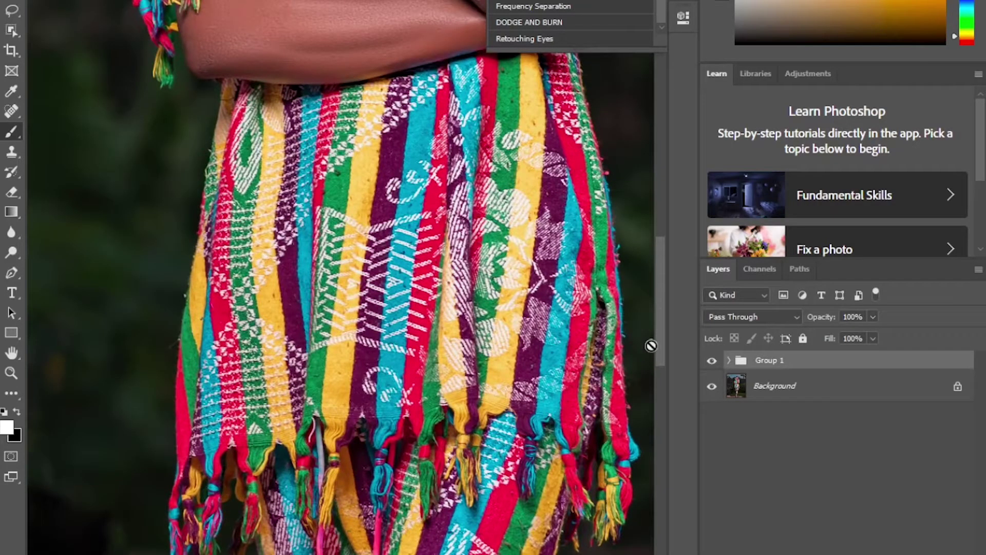
{"action": "left_click_drag", "start_coordinate": [659, 345], "coordinate": [661, 226]}
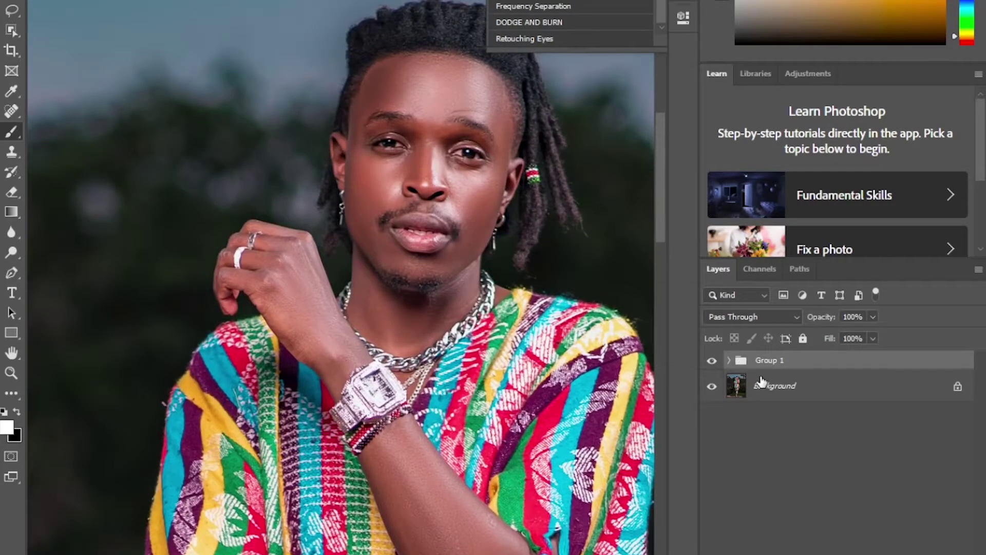
{"action": "left_click", "coordinate": [768, 397], "text": "shift"}
{"action": "right_click", "coordinate": [769, 397]}
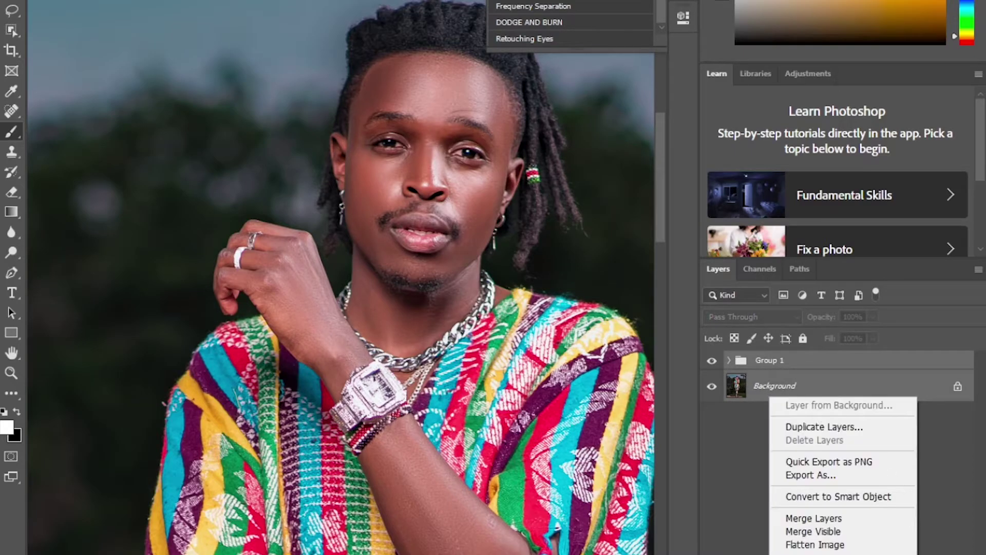
{"action": "left_click", "coordinate": [809, 520]}
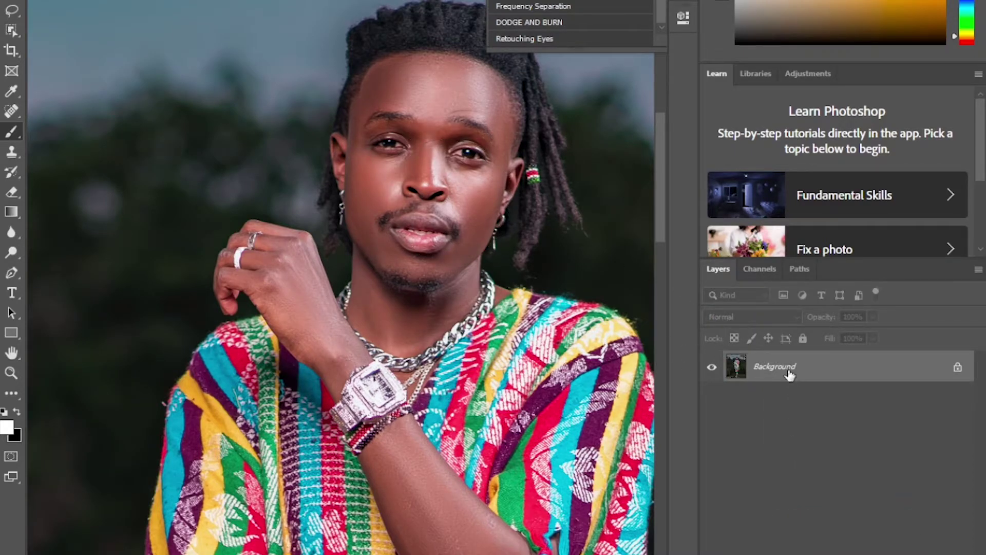
{"action": "key", "text": "ctrl+j"}
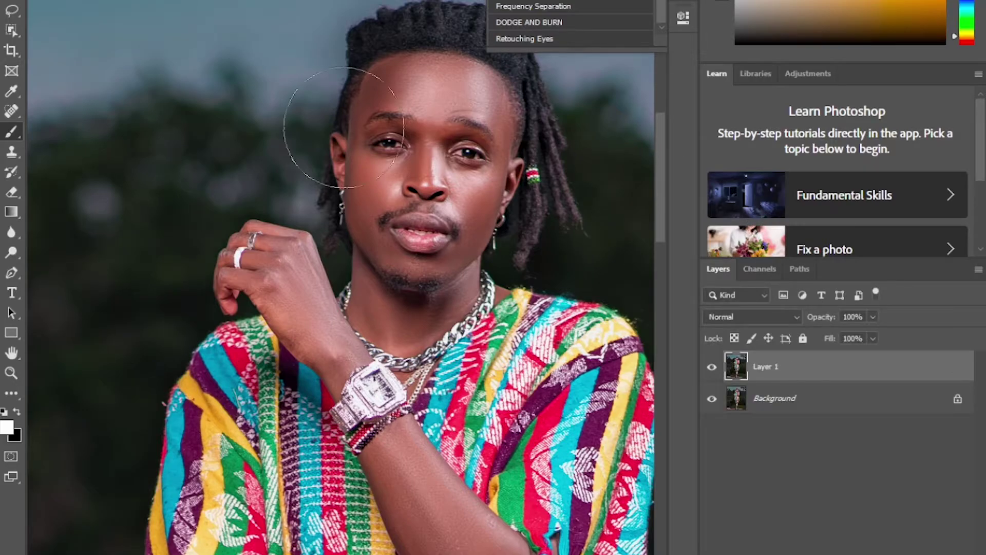
Raise Shadows to +80 on Layer 1 with the Camera Raw Filter.
{"action": "left_click", "coordinate": [207, 0]}
{"action": "left_click", "coordinate": [251, 0]}
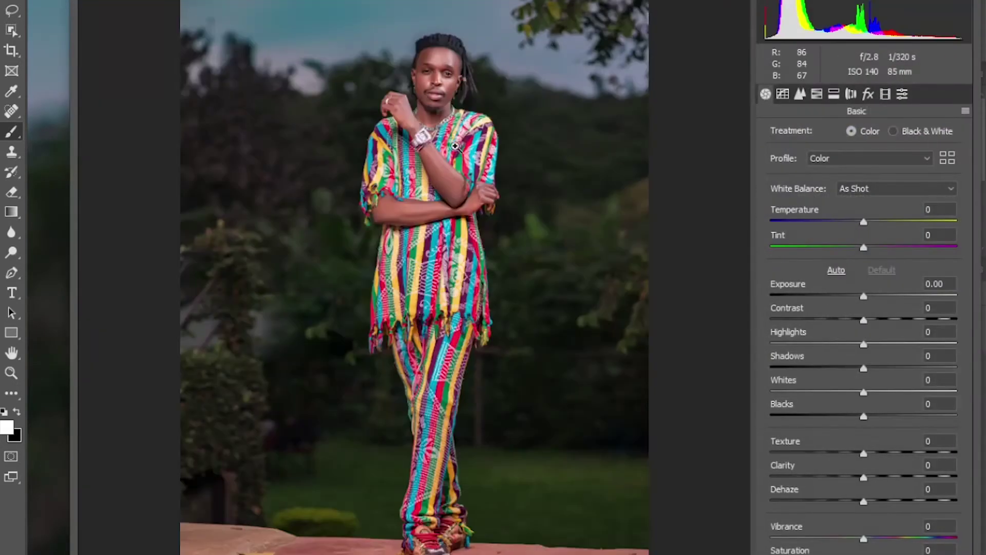
{"action": "left_click", "coordinate": [416, 78]}
{"action": "left_click", "coordinate": [355, 164]}
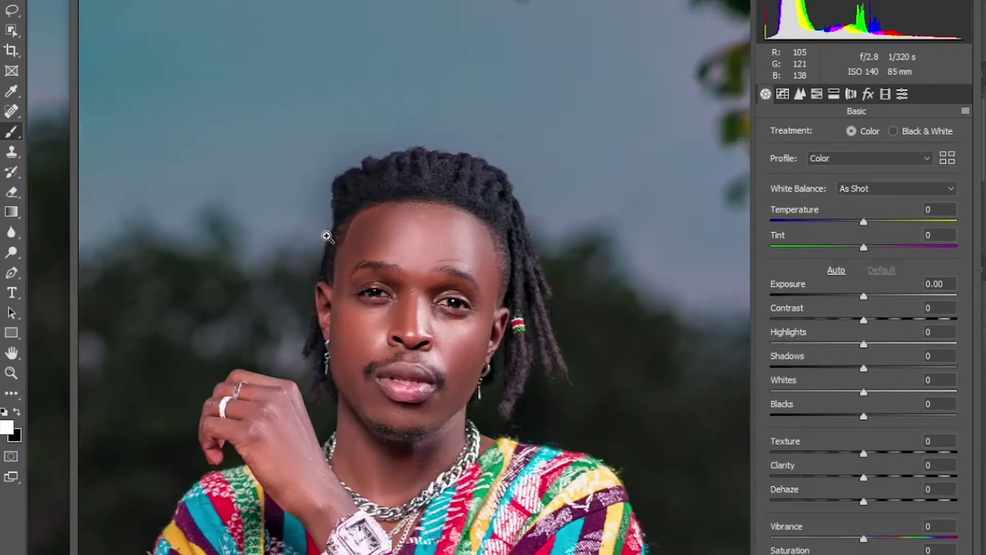
{"action": "left_click", "coordinate": [502, 404]}
{"action": "left_click", "coordinate": [504, 369]}
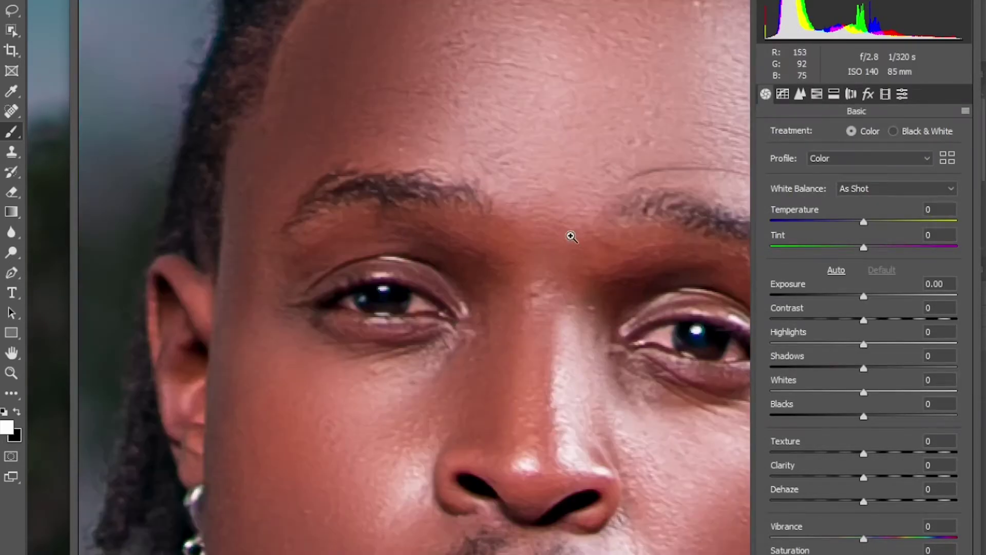
{"action": "left_click", "coordinate": [393, 237]}
{"action": "left_click_drag", "start_coordinate": [866, 366], "coordinate": [938, 365]}
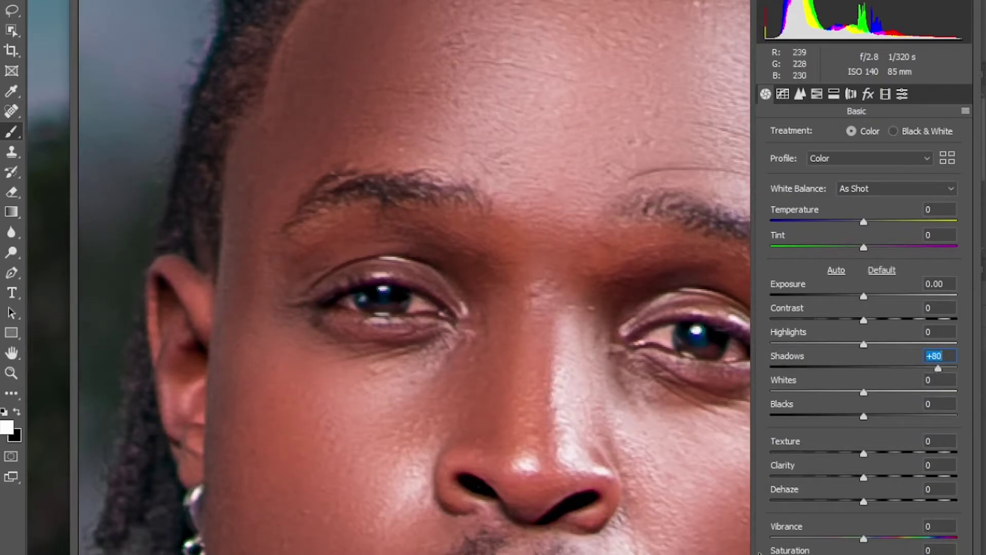
{"action": "key", "text": "Return"}
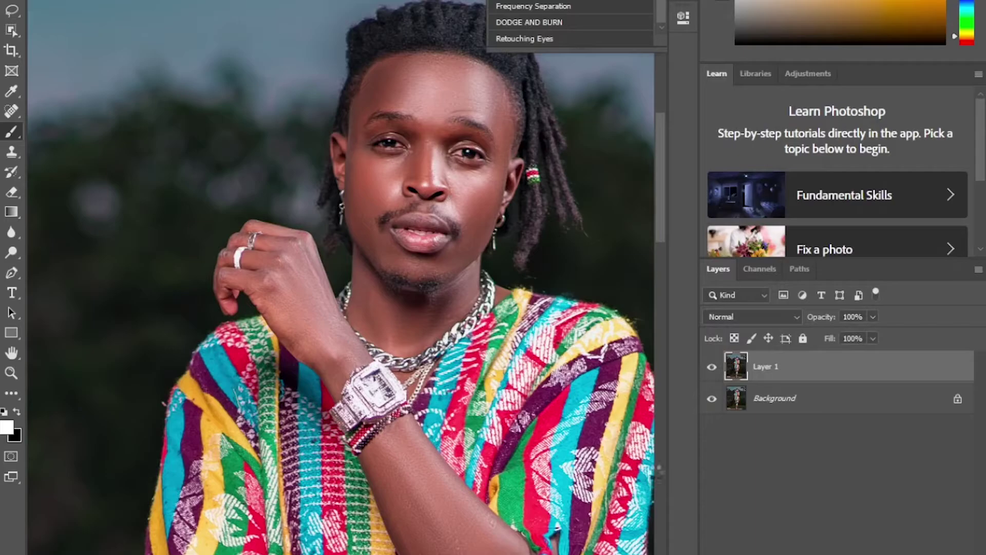
Toggle the visibility of Layer 1 to compare the full portrait with and without the shadow adjustment.
{"action": "key", "text": "ctrl+minus"}
{"action": "key", "text": "ctrl+minus"}
{"action": "key", "text": "ctrl+minus"}
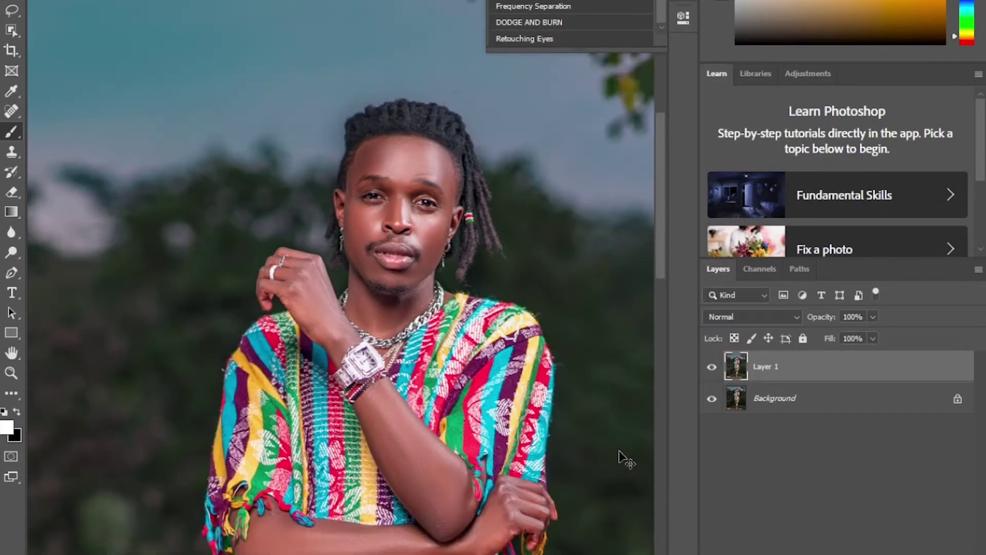
{"action": "key", "text": "ctrl+minus"}
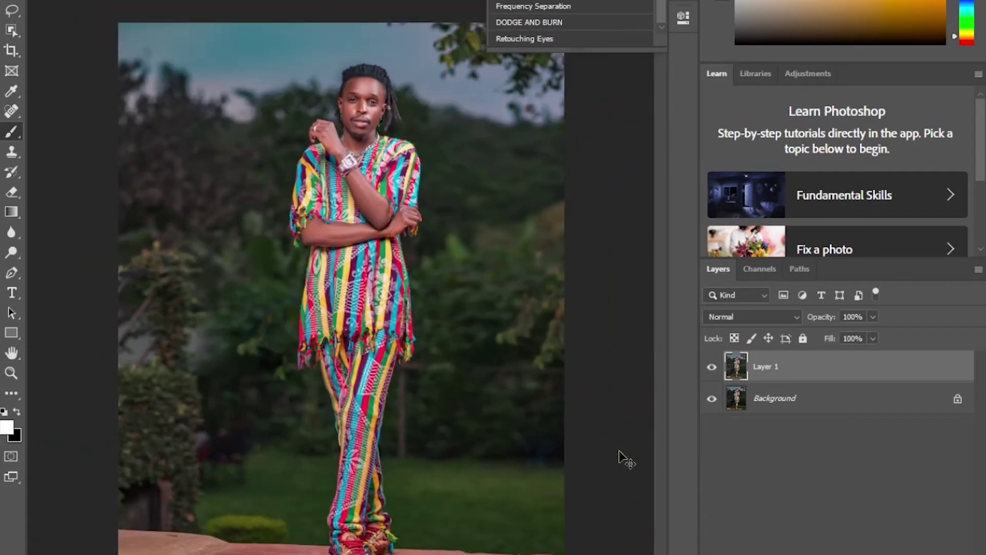
{"action": "left_click", "coordinate": [712, 368]}
{"action": "left_click", "coordinate": [711, 368]}
{"action": "left_click", "coordinate": [711, 367]}
{"action": "left_click", "coordinate": [712, 367]}
{"action": "left_click", "coordinate": [711, 368]}
{"action": "left_click", "coordinate": [712, 368]}
Lower the opacity of Layer 1 to 86% and merge it with the Background layer.
{"action": "left_click", "coordinate": [873, 316]}
{"action": "left_click_drag", "start_coordinate": [867, 334], "coordinate": [864, 334]}
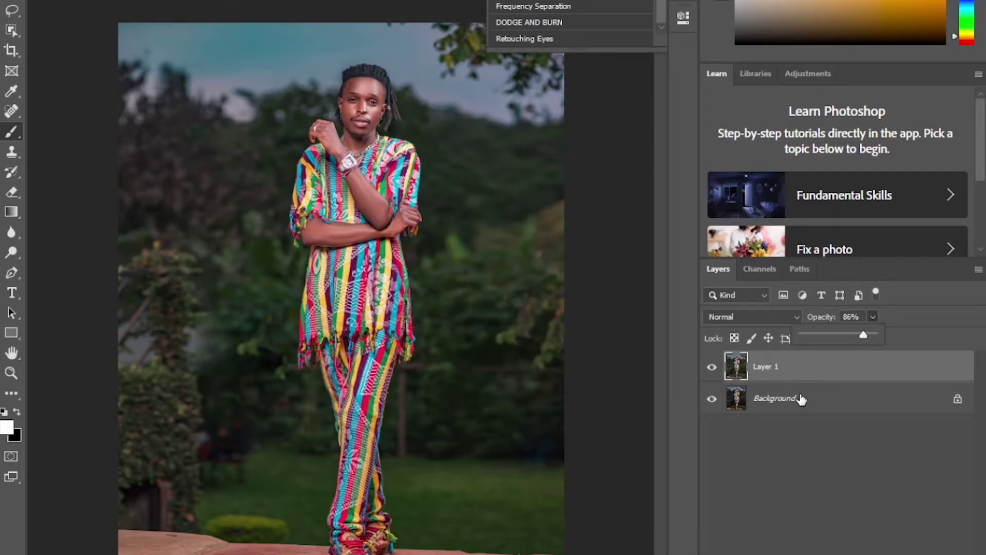
{"action": "left_click", "coordinate": [786, 399], "text": "shift"}
{"action": "right_click", "coordinate": [781, 399]}
{"action": "left_click", "coordinate": [809, 516]}
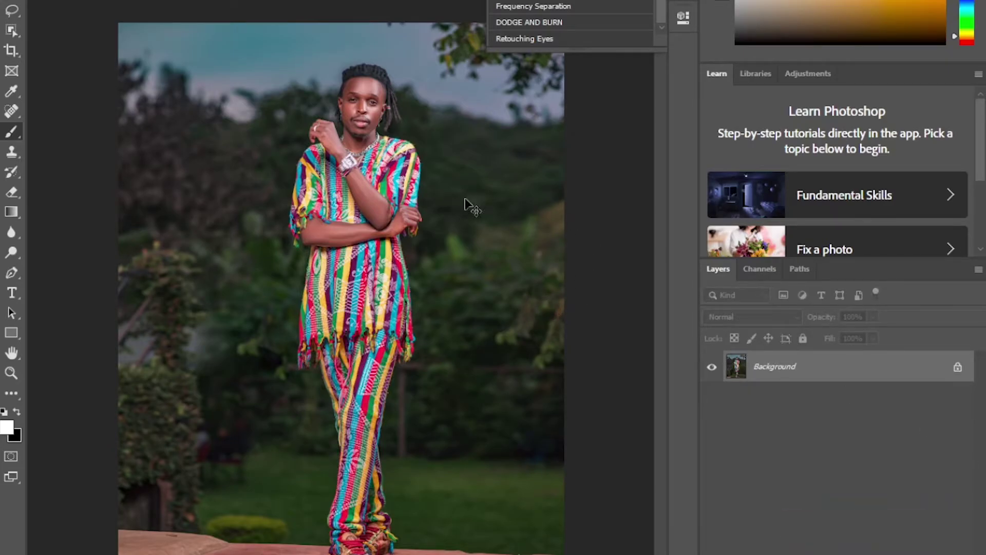
Remove small blemishes under the eye, on the cheek beside the raised hand and on the chin with the Spot Healing Brush.
{"action": "scroll", "coordinate": [469, 205], "scroll_direction": "up", "scroll_amount": 4}
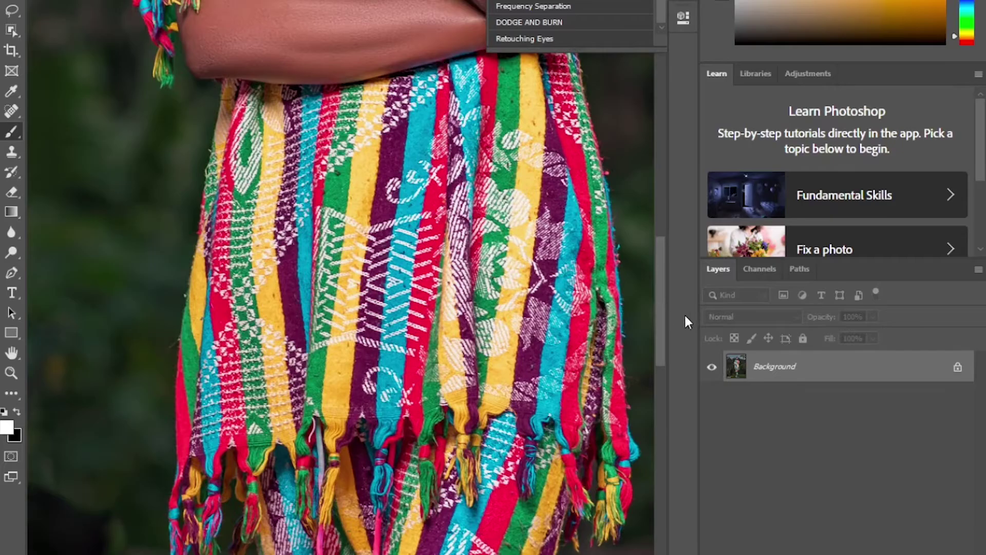
{"action": "left_click_drag", "start_coordinate": [661, 309], "coordinate": [659, 182]}
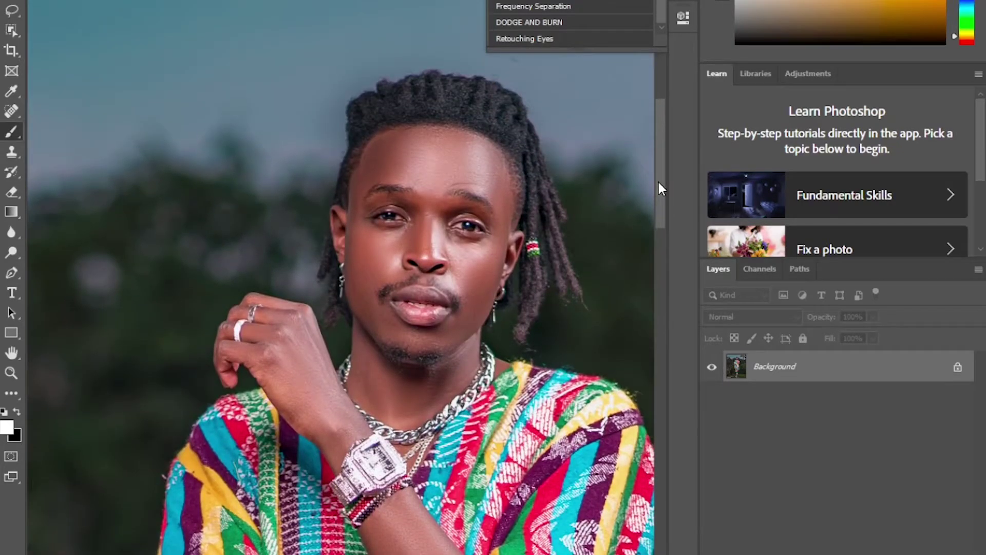
{"action": "key", "text": "ctrl+plus"}
{"action": "key", "text": "ctrl+plus"}
{"action": "key", "text": "ctrl+plus"}
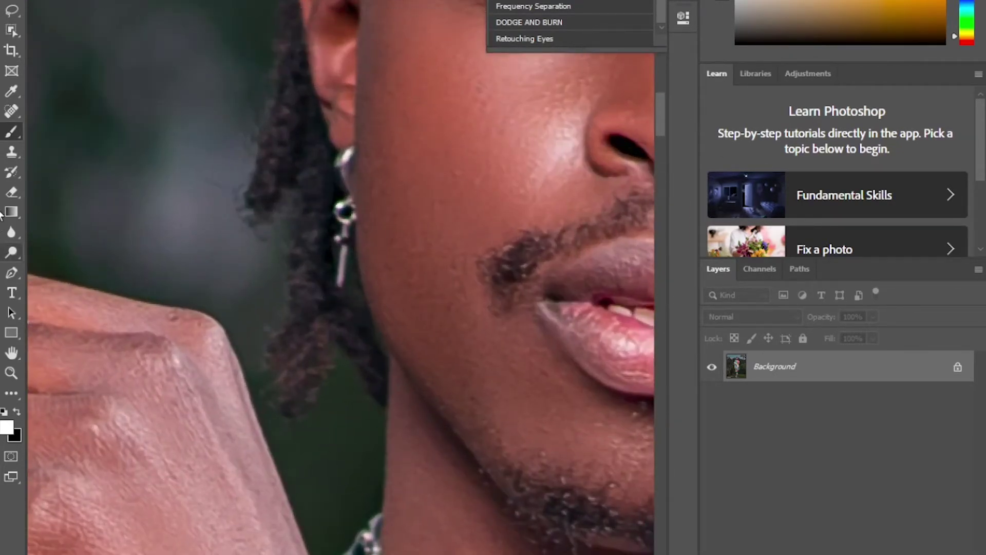
{"action": "right_click", "coordinate": [11, 111]}
{"action": "left_click", "coordinate": [52, 108]}
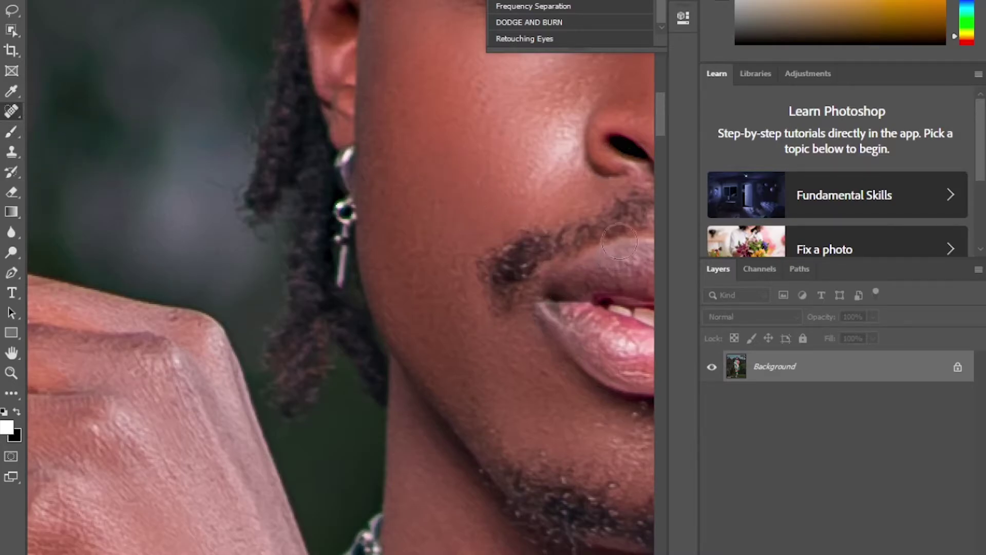
{"action": "scroll", "coordinate": [620, 243], "scroll_direction": "up", "scroll_amount": 3}
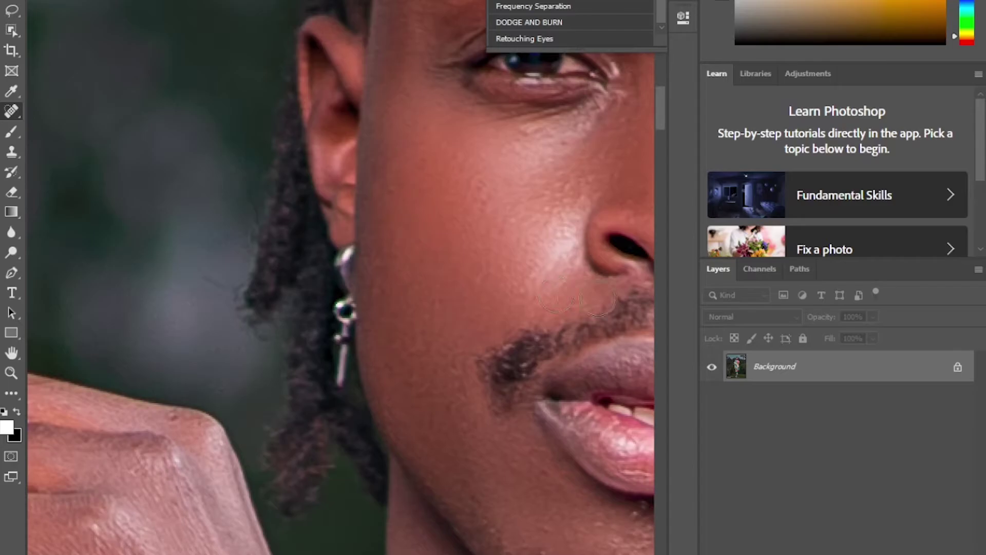
{"action": "left_click", "coordinate": [566, 143]}
{"action": "left_click", "coordinate": [516, 145]}
{"action": "left_click", "coordinate": [488, 125]}
{"action": "left_click", "coordinate": [454, 94]}
{"action": "left_click", "coordinate": [497, 410]}
{"action": "left_click", "coordinate": [544, 470]}
{"action": "left_click", "coordinate": [547, 529]}
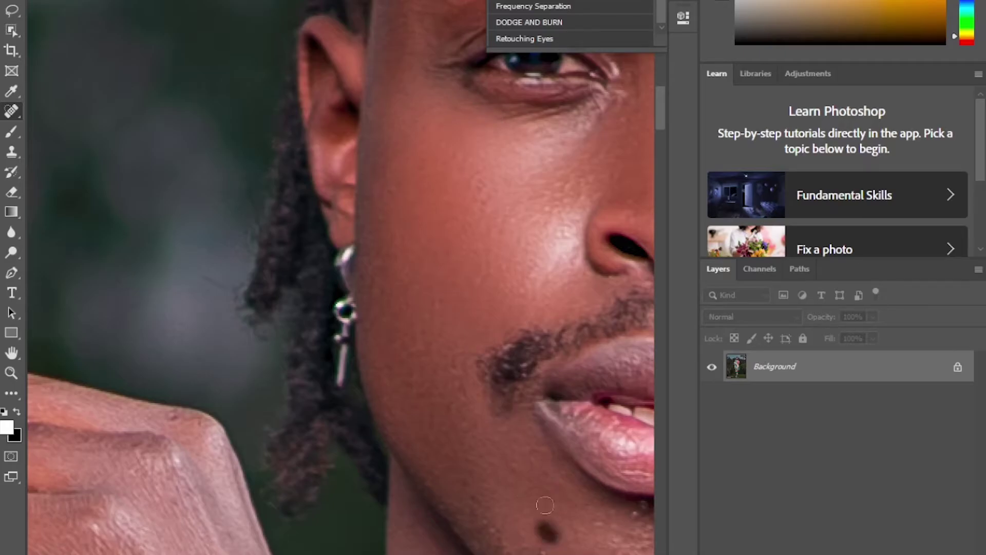
{"action": "left_click", "coordinate": [481, 266]}
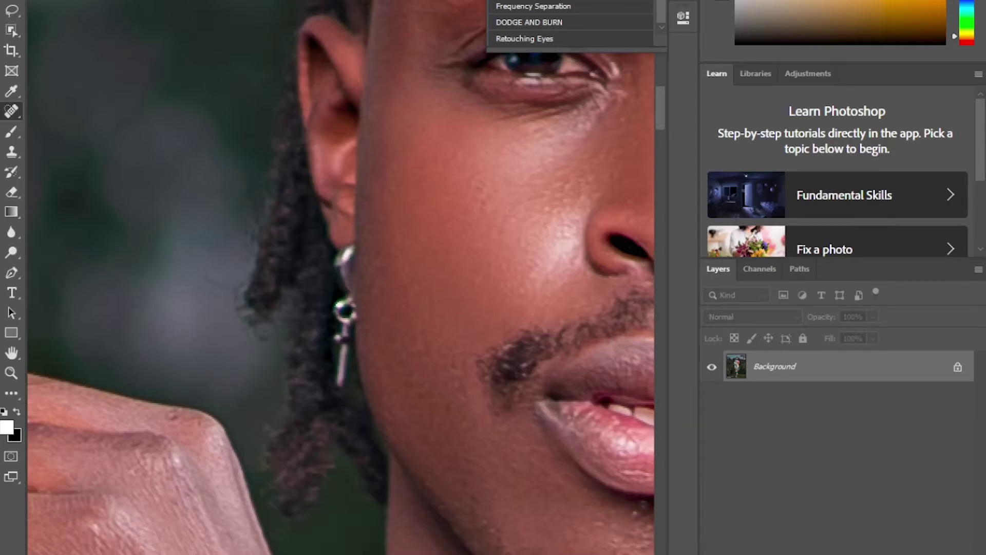
Heal the small blemishes on the other cheek, between the nose and the ear with the beaded dreadlock.
{"action": "scroll", "coordinate": [440, 363], "scroll_direction": "right", "scroll_amount": 10}
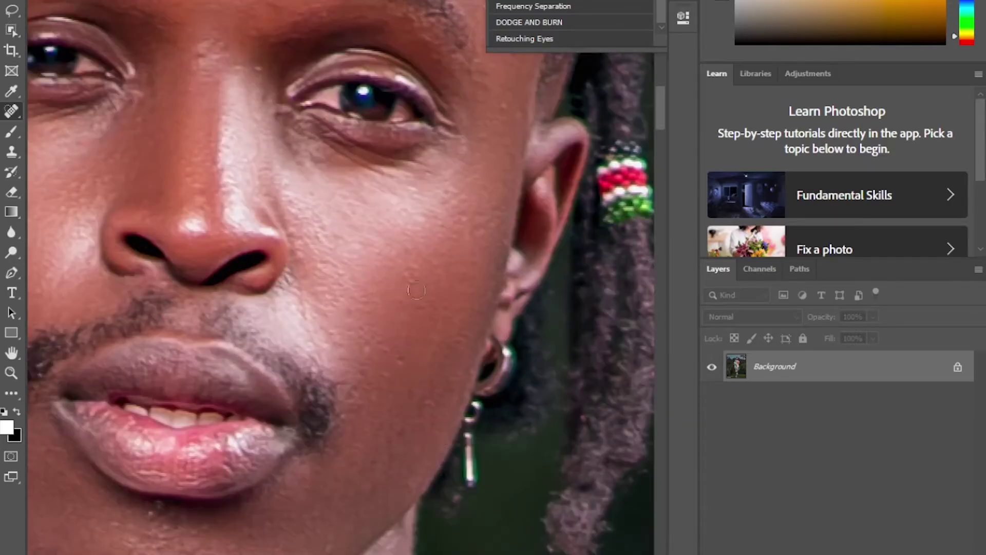
{"action": "left_click", "coordinate": [413, 277]}
{"action": "left_click", "coordinate": [403, 363]}
{"action": "left_click", "coordinate": [378, 339]}
Remove the thin crease above the eyebrow nearest the beaded dreadlock and smooth the lines in the forehead highlight.
{"action": "scroll", "coordinate": [397, 265], "scroll_direction": "up", "scroll_amount": 2}
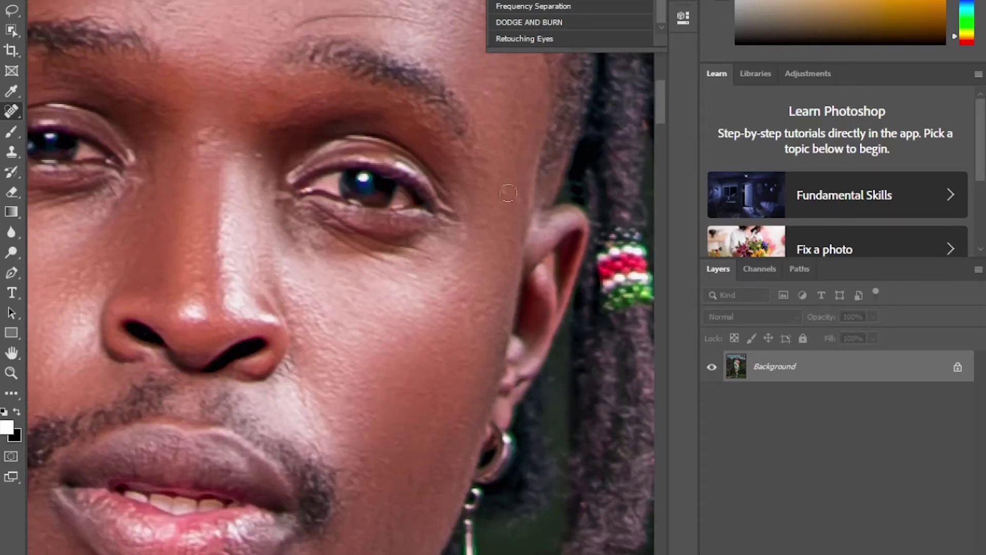
{"action": "scroll", "coordinate": [499, 185], "scroll_direction": "up", "scroll_amount": 2}
{"action": "mouse_move", "coordinate": [388, 95]}
{"action": "left_mouse_down"}
{"action": "mouse_move", "coordinate": [411, 102]}
{"action": "mouse_move", "coordinate": [301, 110]}
{"action": "left_mouse_up"}
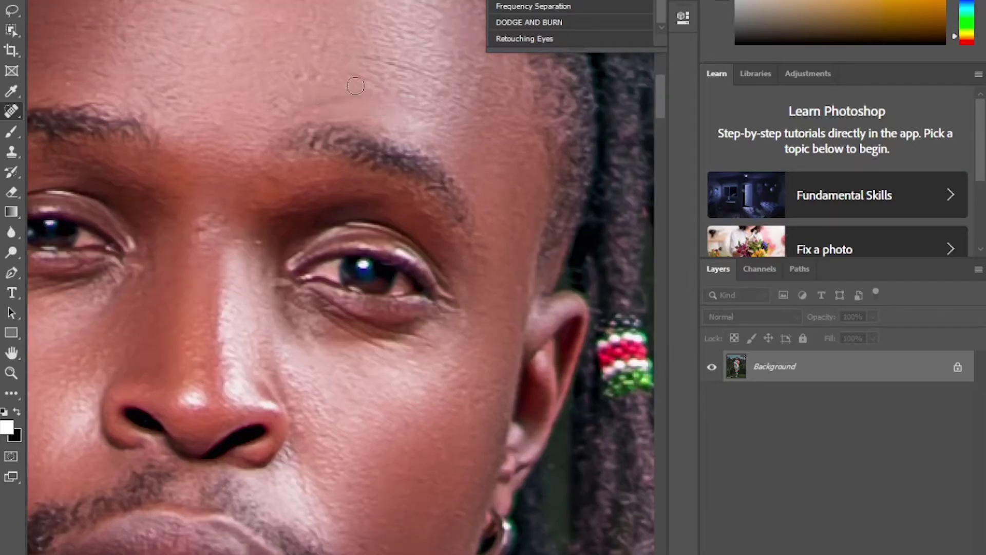
{"action": "left_click_drag", "start_coordinate": [363, 56], "coordinate": [427, 69]}
{"action": "scroll", "coordinate": [411, 64], "scroll_direction": "up", "scroll_amount": 1}
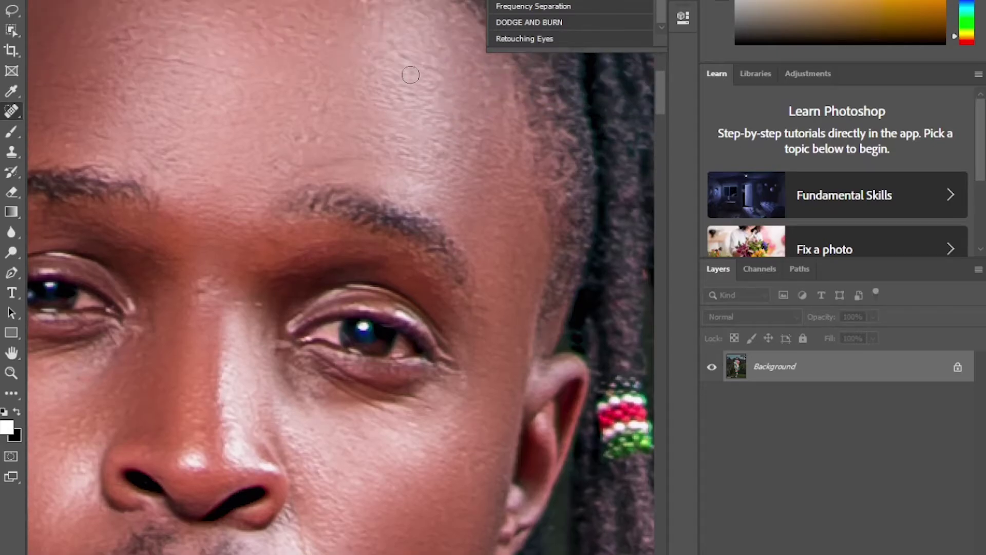
Heal the remaining spots and fine lines across the middle of the forehead.
{"action": "left_click_drag", "start_coordinate": [193, 62], "coordinate": [135, 63]}
{"action": "left_click", "coordinate": [99, 90]}
{"action": "left_click", "coordinate": [295, 138]}
{"action": "left_click", "coordinate": [324, 139]}
{"action": "left_click", "coordinate": [330, 36]}
{"action": "left_click", "coordinate": [378, 51]}
{"action": "left_click", "coordinate": [357, 49]}
Heal the small bumps on the nose bridge between the eyes and the leftover spots on the lower forehead.
{"action": "key", "text": "ctrl+minus"}
{"action": "key", "text": "ctrl+minus"}
{"action": "key", "text": "ctrl+minus"}
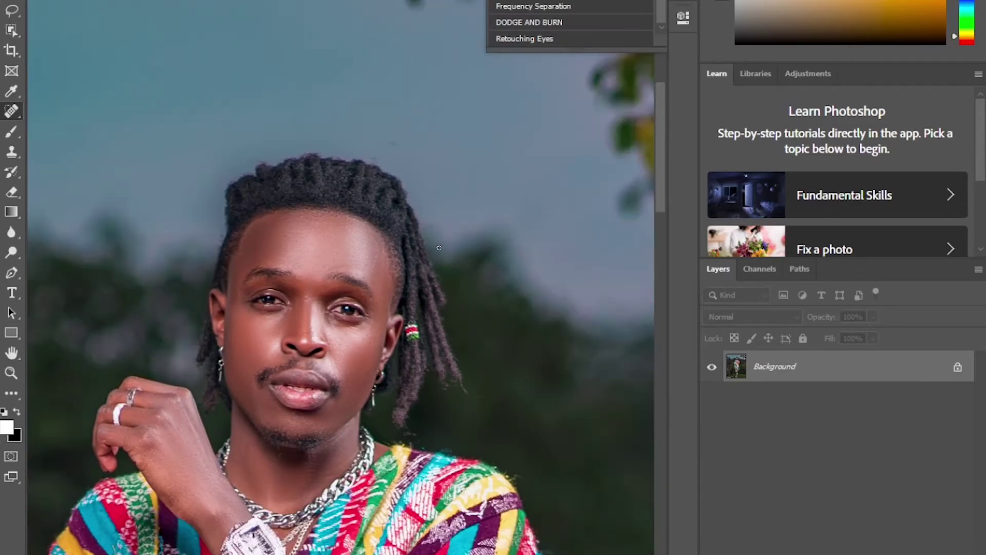
{"action": "key", "text": "ctrl+plus"}
{"action": "key", "text": "ctrl+plus"}
{"action": "key", "text": "ctrl+plus"}
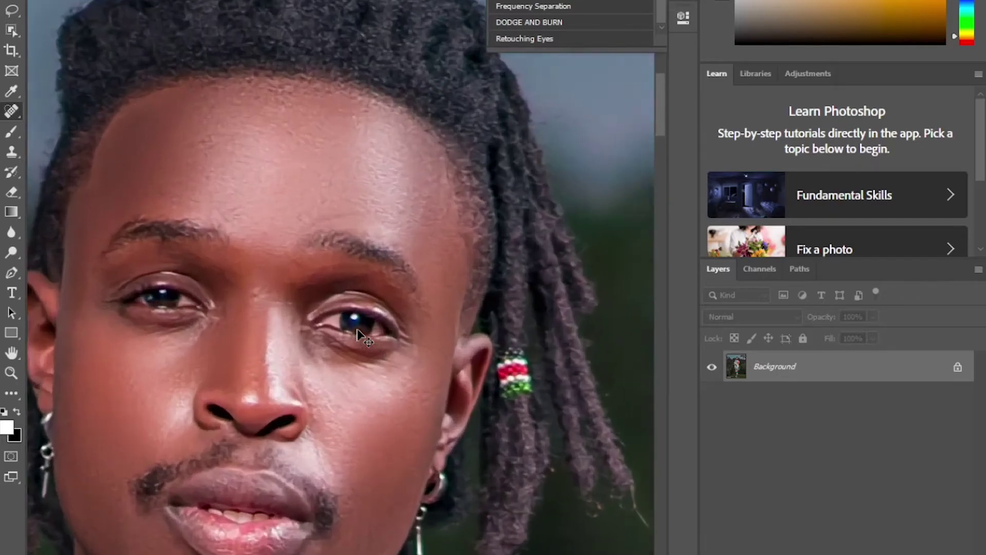
{"action": "left_click_drag", "start_coordinate": [196, 291], "coordinate": [209, 288]}
{"action": "left_click", "coordinate": [235, 301]}
{"action": "left_click", "coordinate": [242, 307]}
{"action": "left_click", "coordinate": [257, 306]}
{"action": "left_click", "coordinate": [208, 314]}
{"action": "left_click", "coordinate": [214, 185]}
{"action": "left_click", "coordinate": [65, 146]}
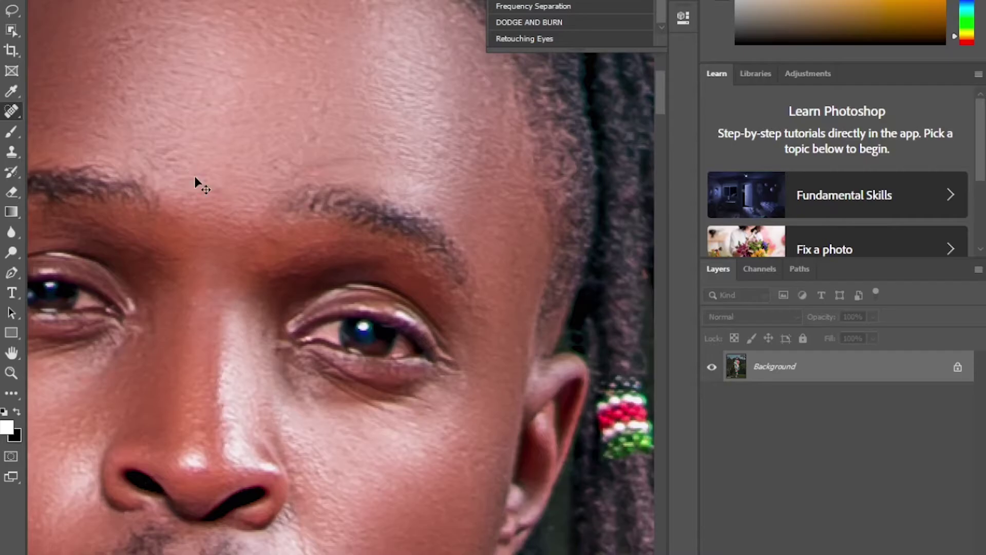
Duplicate the retouched background layer.
{"action": "key", "text": "ctrl+minus"}
{"action": "key", "text": "ctrl+minus"}
{"action": "key", "text": "ctrl+minus"}
{"action": "key", "text": "ctrl+minus"}
{"action": "key", "text": "ctrl+minus"}
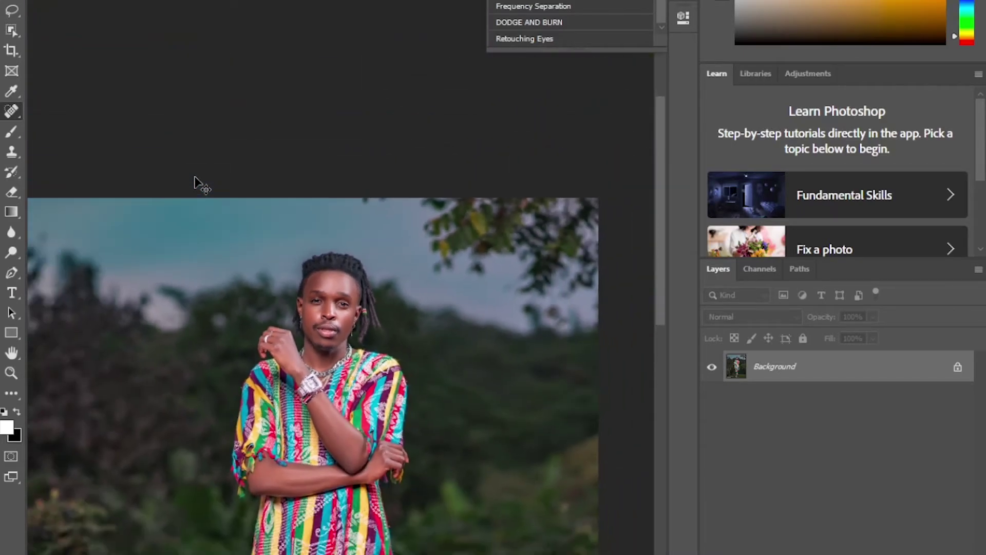
{"action": "key", "text": "ctrl+minus"}
{"action": "key", "text": "ctrl+minus"}
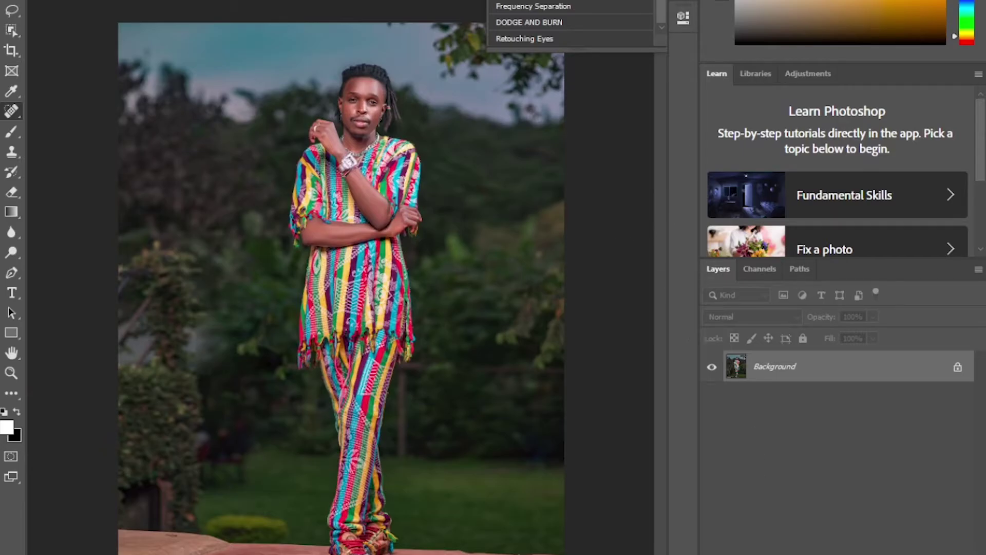
{"action": "left_click", "coordinate": [855, 554]}
{"action": "left_click", "coordinate": [891, 443]}
{"action": "key", "text": "ctrl+j"}
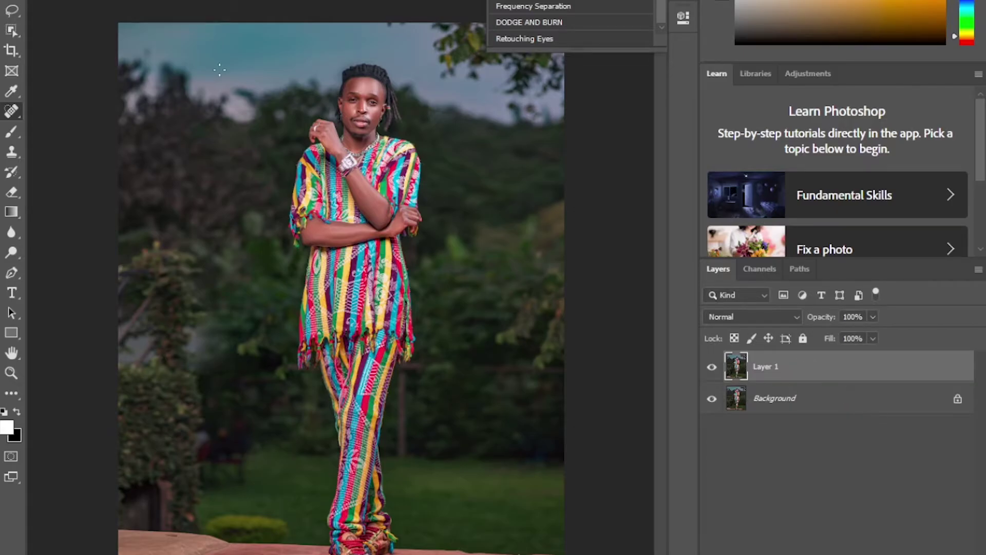
Add a Curves adjustment layer above the duplicate and raise the midtones of the RGB curve slightly.
{"action": "left_click", "coordinate": [855, 554]}
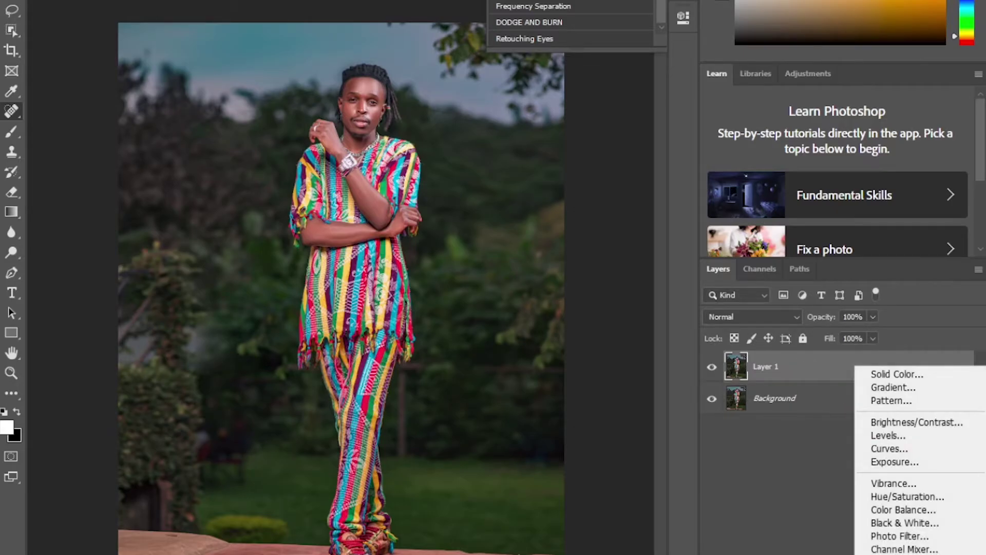
{"action": "left_click", "coordinate": [889, 449]}
{"action": "left_click_drag", "start_coordinate": [570, 171], "coordinate": [559, 167]}
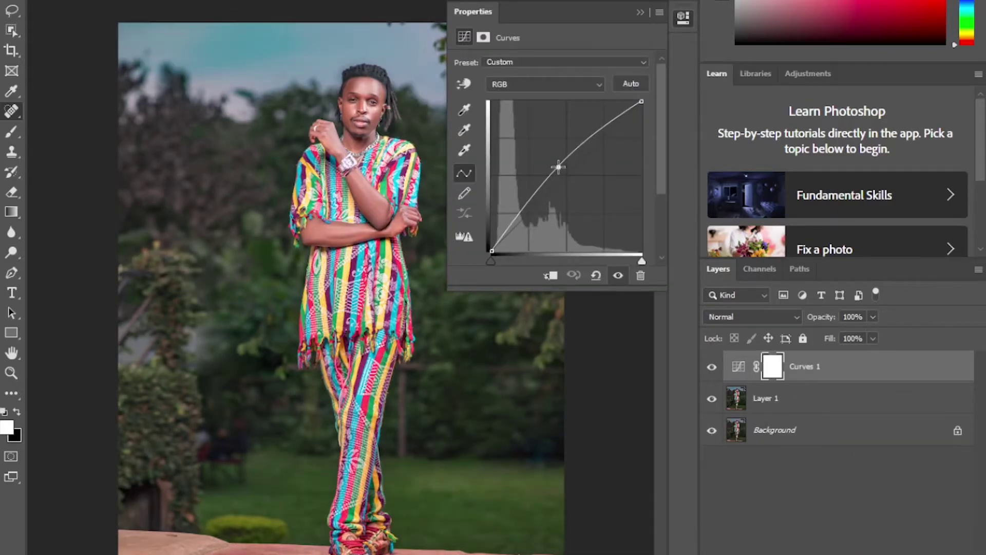
{"action": "left_click", "coordinate": [641, 12]}
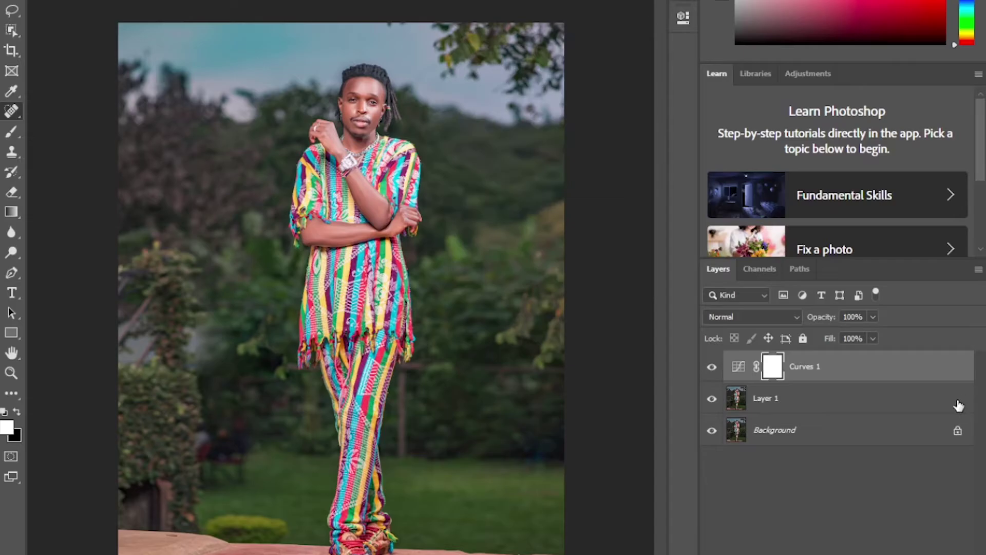
Limit the Curves layer to the brighter tones by splitting the Underlying Layer's black Blend If slider to 115 / 217.
{"action": "left_click", "coordinate": [880, 368]}
{"action": "key", "text": "h"}
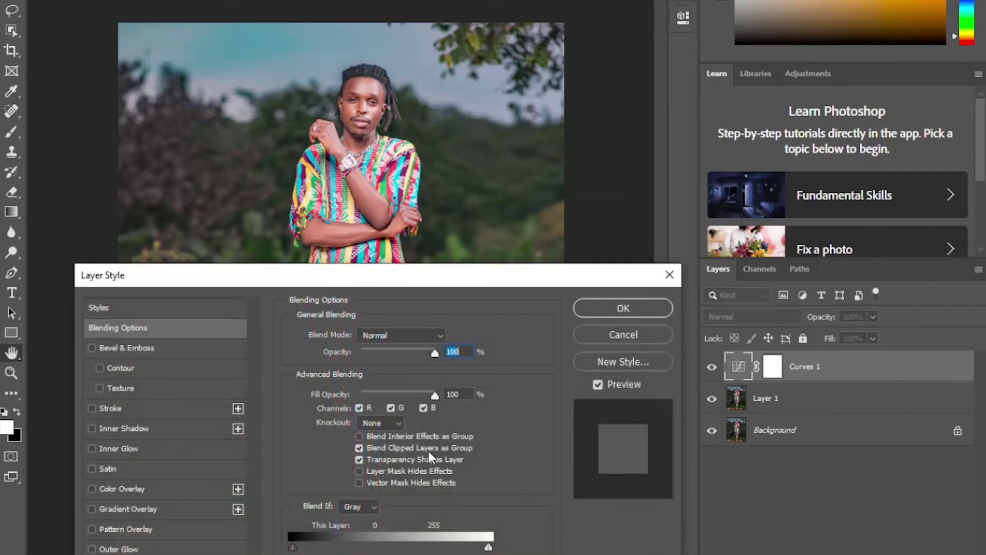
{"action": "left_click_drag", "start_coordinate": [472, 269], "coordinate": [477, 216]}
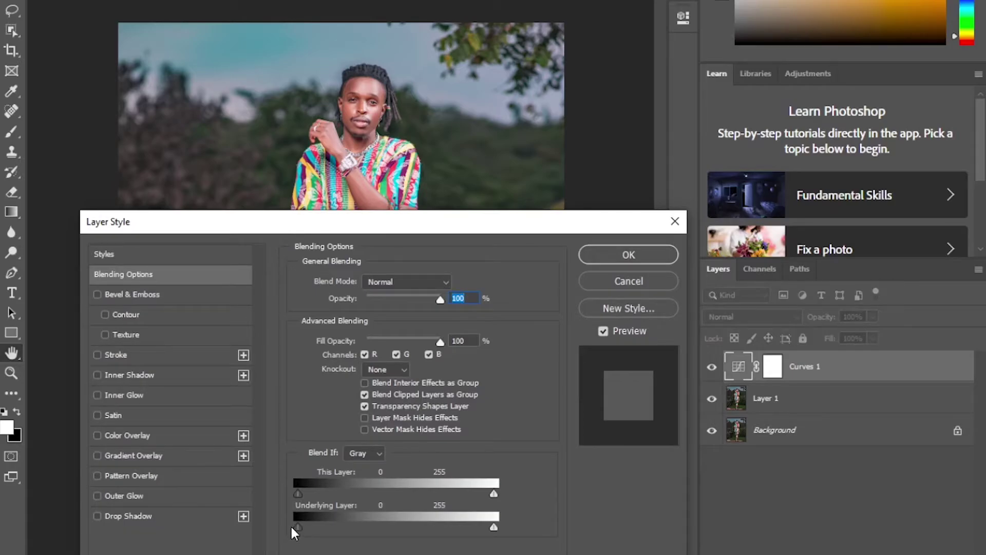
{"action": "left_click_drag", "start_coordinate": [304, 526], "coordinate": [465, 526]}
{"action": "left_click", "coordinate": [441, 526], "text": "alt"}
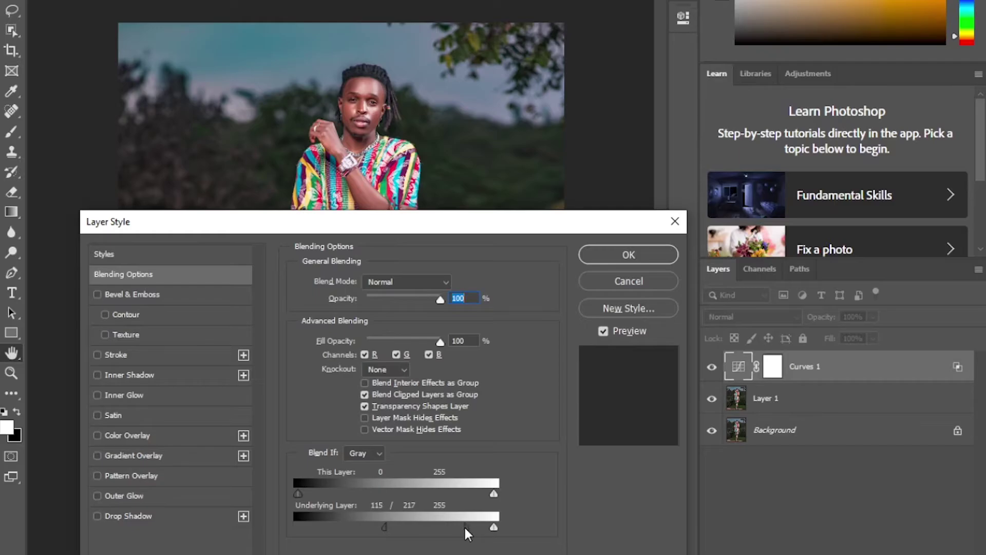
{"action": "left_click", "coordinate": [652, 254]}
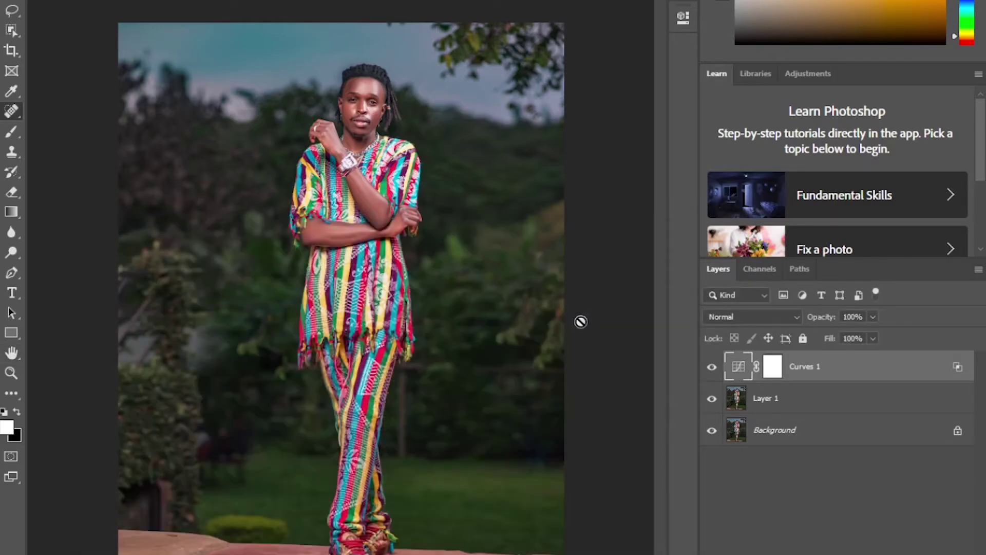
Reduce the Curves layer's opacity to 49%.
{"action": "scroll", "coordinate": [464, 201], "scroll_direction": "up", "scroll_amount": 5}
{"action": "left_click", "coordinate": [464, 200]}
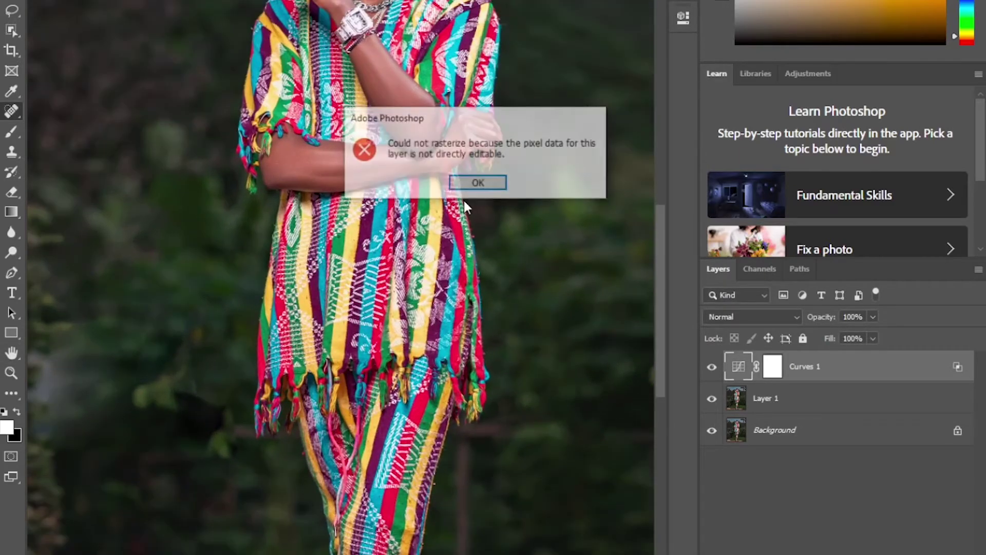
{"action": "left_click", "coordinate": [469, 185]}
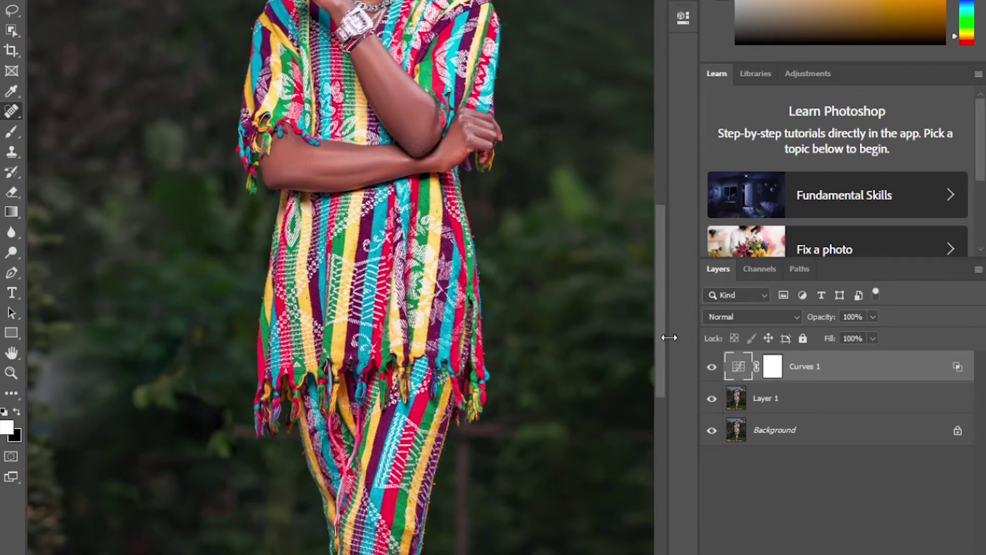
{"action": "scroll", "coordinate": [667, 281], "scroll_direction": "up", "scroll_amount": 5}
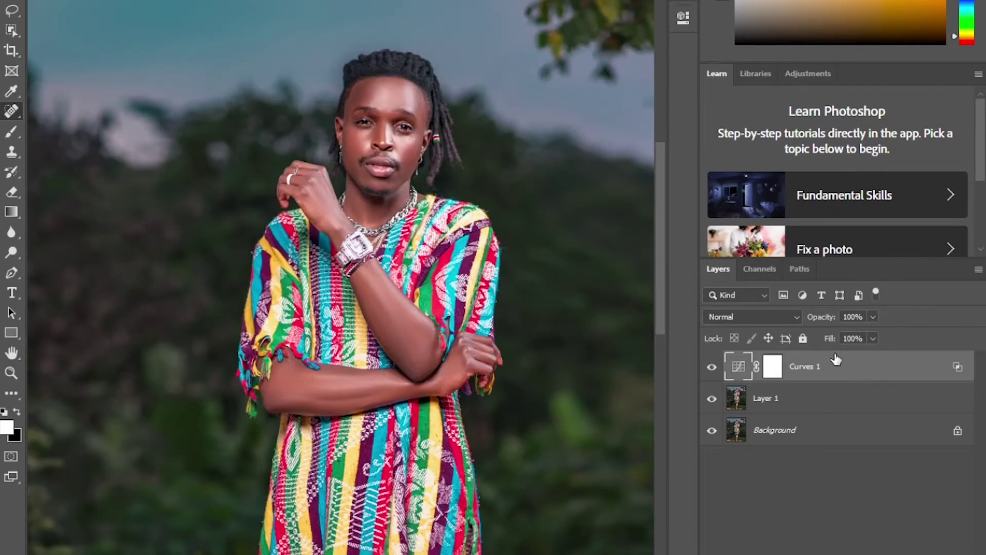
{"action": "left_click", "coordinate": [871, 318]}
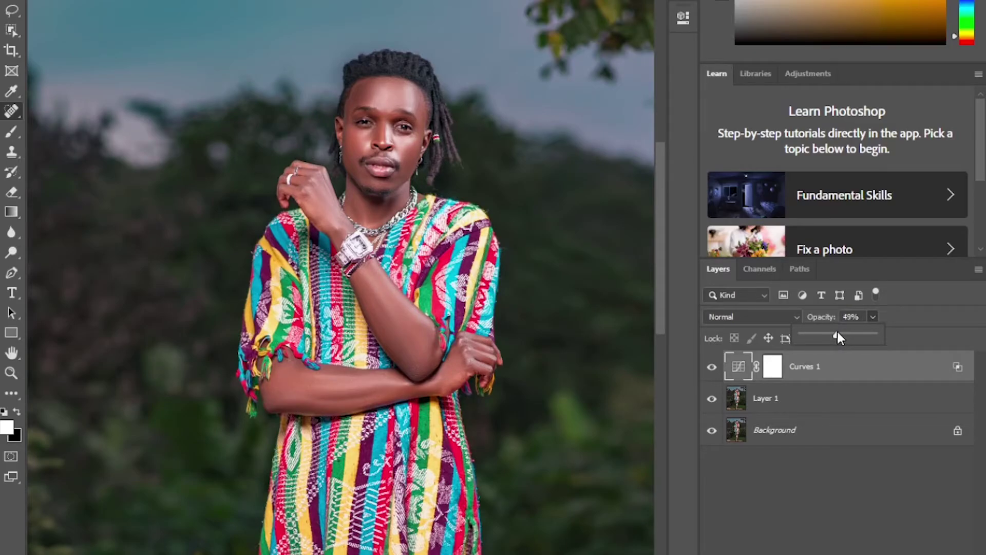
Flatten the Curves adjustment and the duplicate layer into the background.
{"action": "left_click", "coordinate": [781, 411], "text": "shift"}
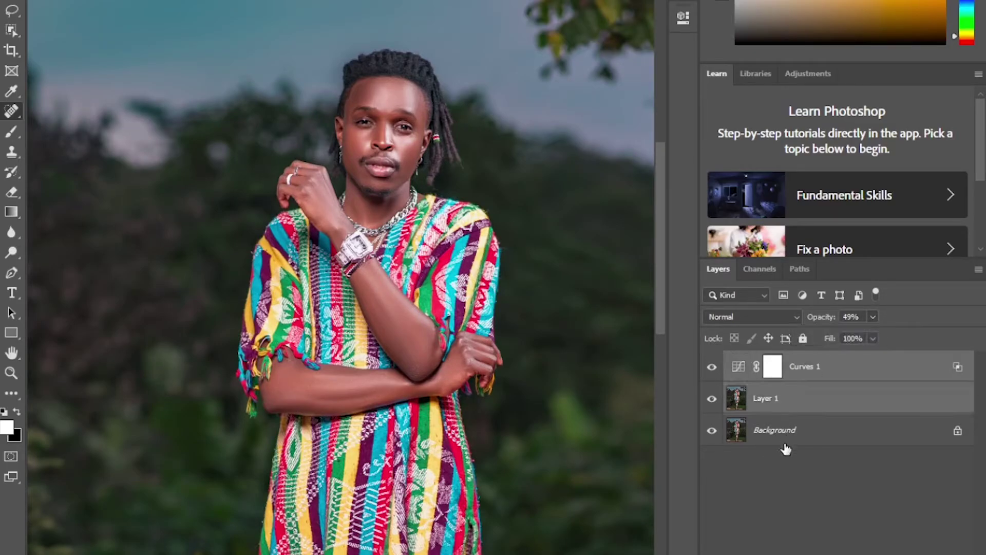
{"action": "left_click", "coordinate": [781, 433], "text": "shift"}
{"action": "right_click", "coordinate": [782, 432]}
{"action": "left_click", "coordinate": [828, 552]}
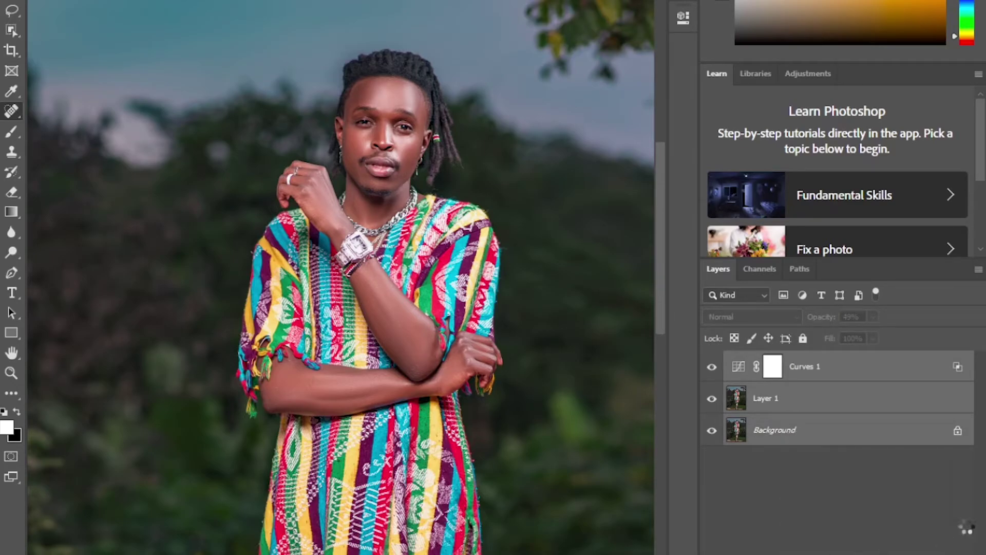
{"action": "left_click", "coordinate": [28, 0]}
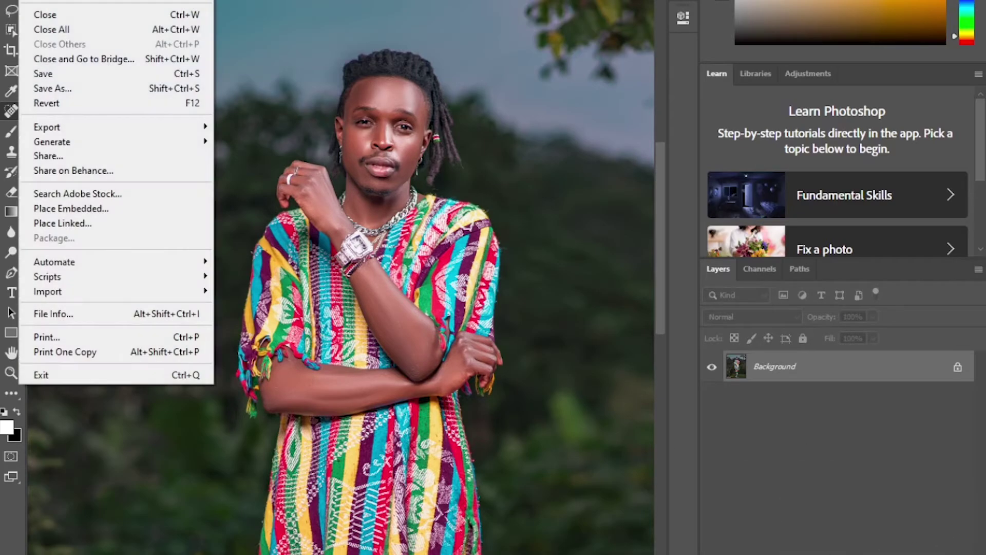
{"action": "left_click", "coordinate": [59, 103]}
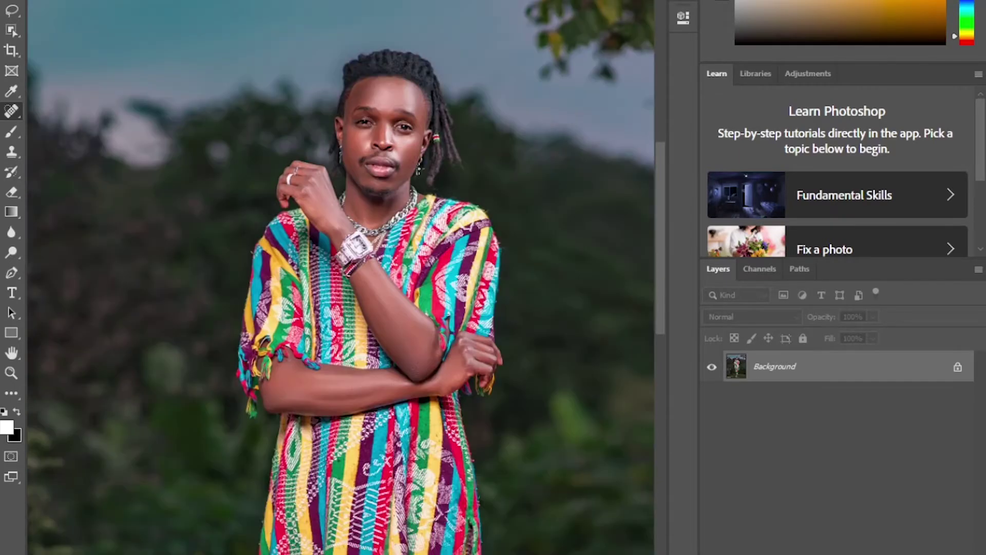
{"action": "key", "text": "ctrl+minus"}
{"action": "key", "text": "ctrl+minus"}
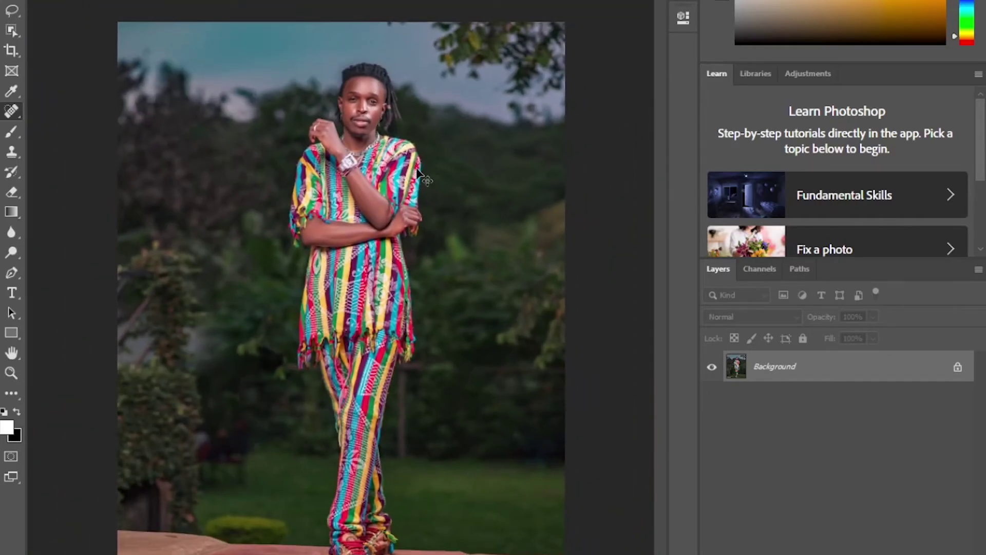
{"action": "key", "text": "ctrl+plus"}
{"action": "key", "text": "ctrl+plus"}
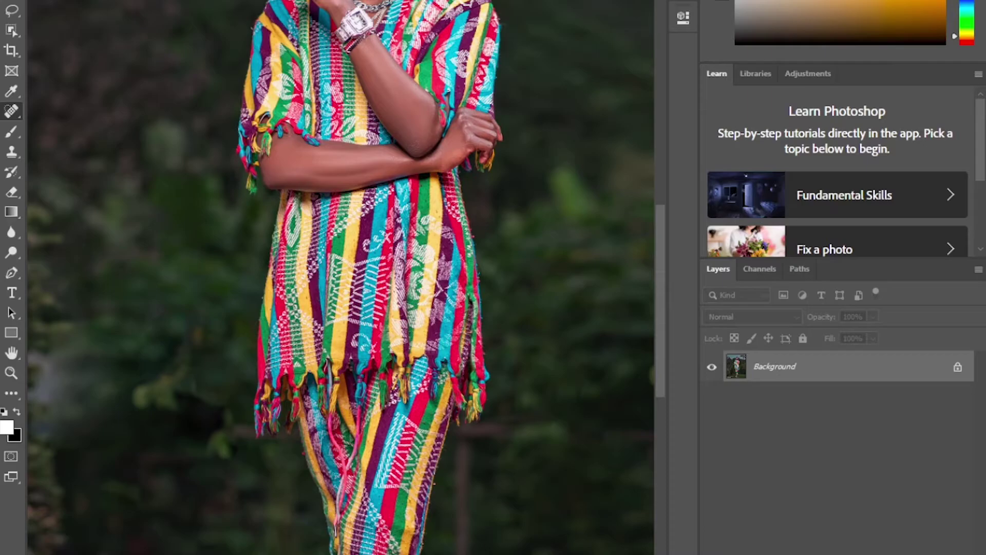
Add a Levels adjustment layer, set its black input level to 6 and pull the white input level in slightly.
{"action": "left_click", "coordinate": [856, 554]}
{"action": "left_click", "coordinate": [884, 432]}
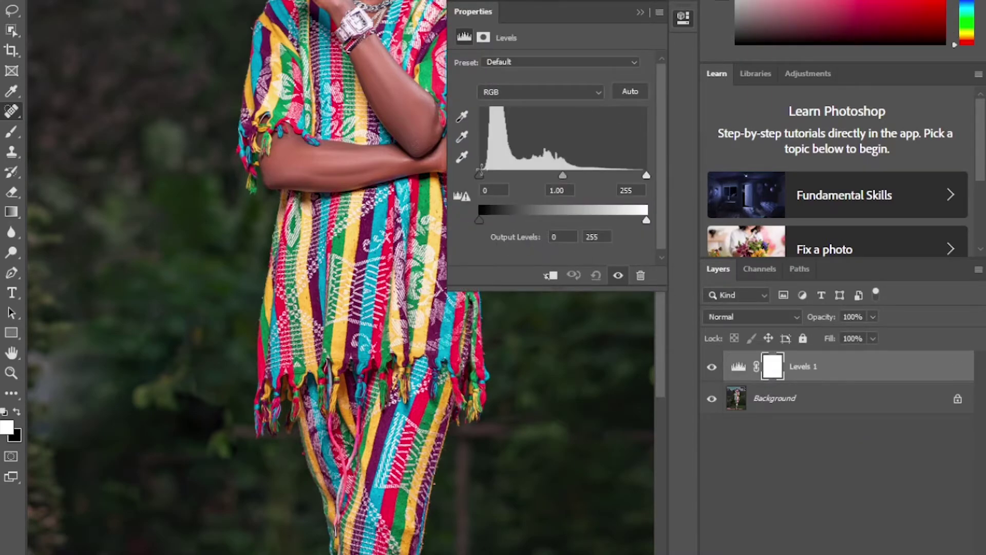
{"action": "left_click_drag", "start_coordinate": [479, 174], "coordinate": [483, 175]}
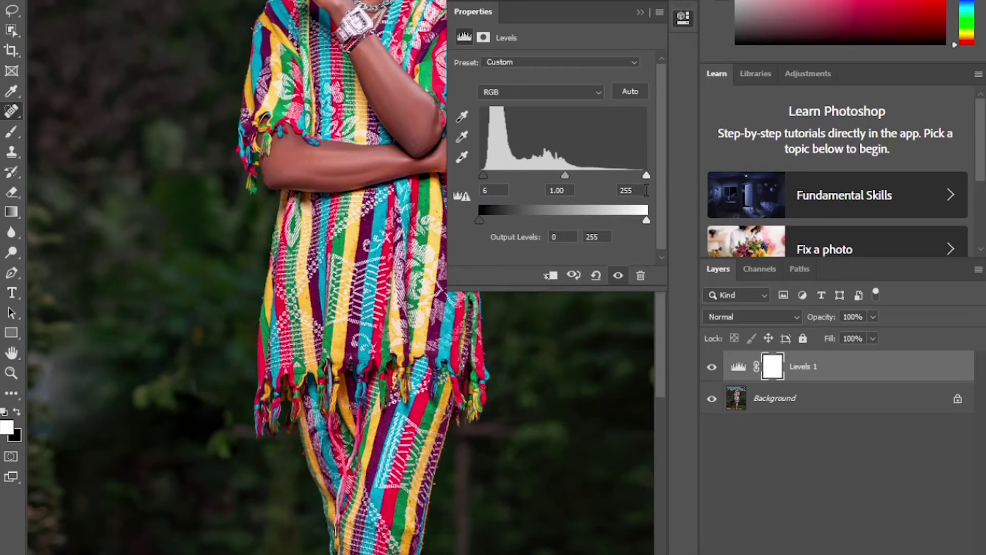
{"action": "left_click_drag", "start_coordinate": [647, 174], "coordinate": [645, 173]}
{"action": "left_click", "coordinate": [640, 12]}
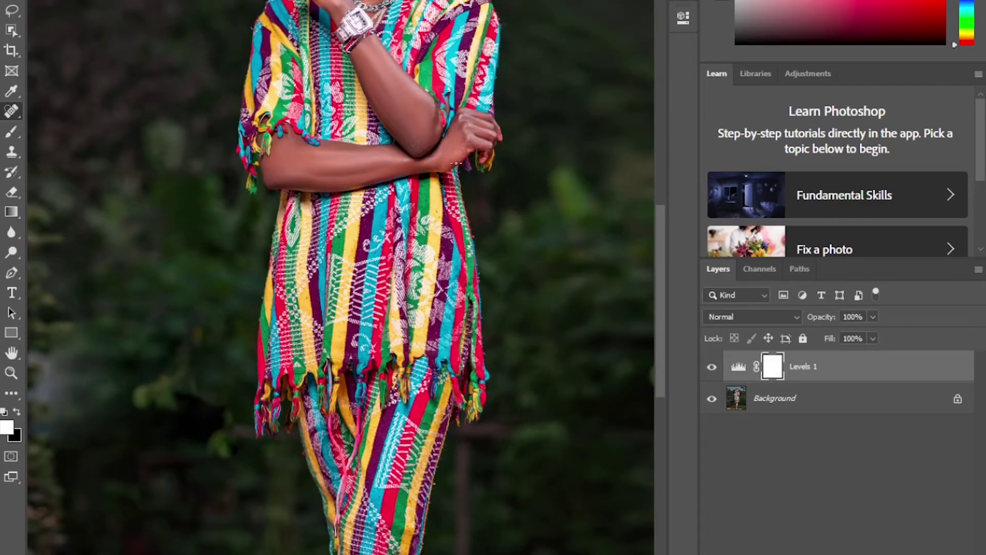
Reduce the Levels layer's opacity to 62%.
{"action": "key", "text": "ctrl+minus"}
{"action": "key", "text": "ctrl+minus"}
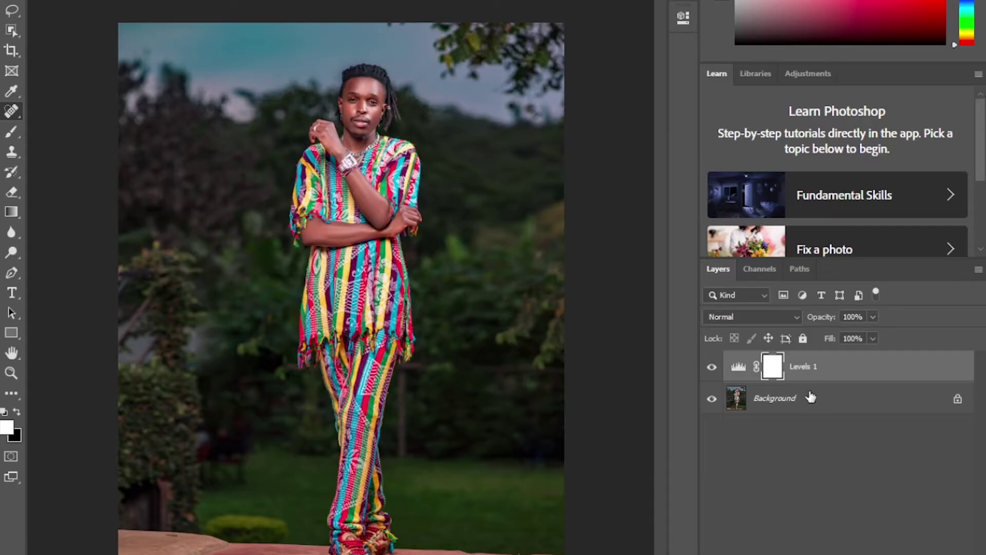
{"action": "left_click", "coordinate": [777, 401]}
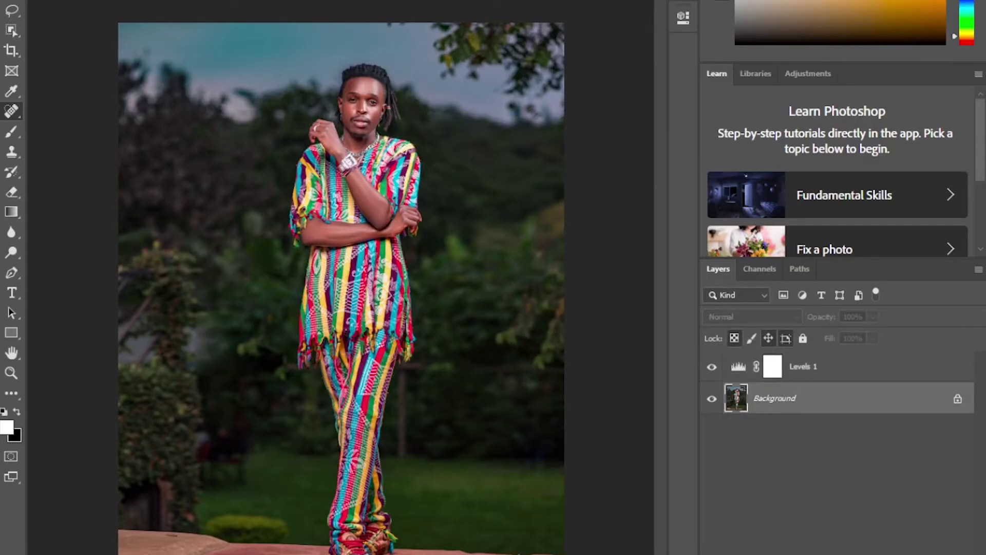
{"action": "left_click", "coordinate": [829, 367]}
{"action": "left_click", "coordinate": [872, 316]}
{"action": "left_click", "coordinate": [779, 402]}
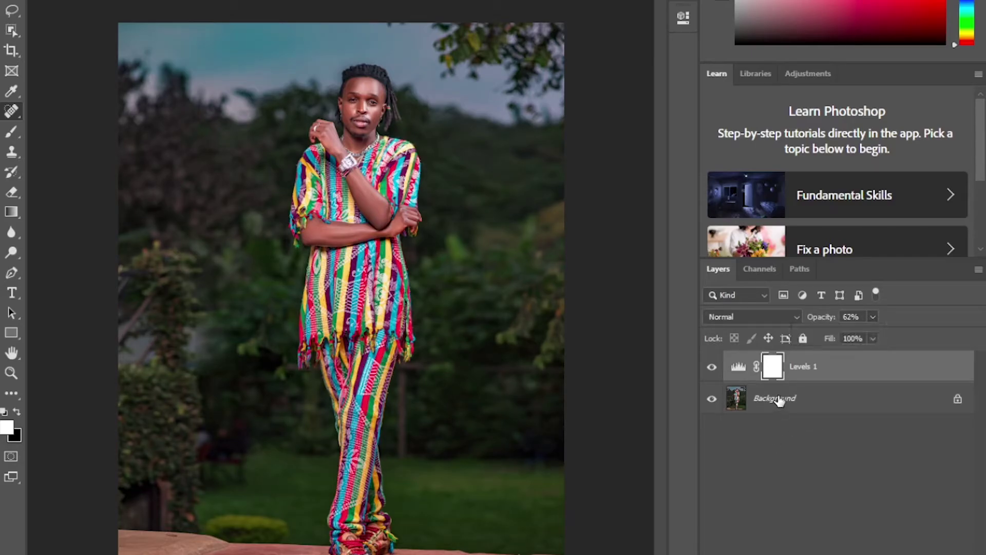
Flatten the Levels adjustment into the background layer.
{"action": "left_click", "coordinate": [778, 402], "text": "shift"}
{"action": "right_click", "coordinate": [778, 401]}
{"action": "left_click", "coordinate": [824, 515]}
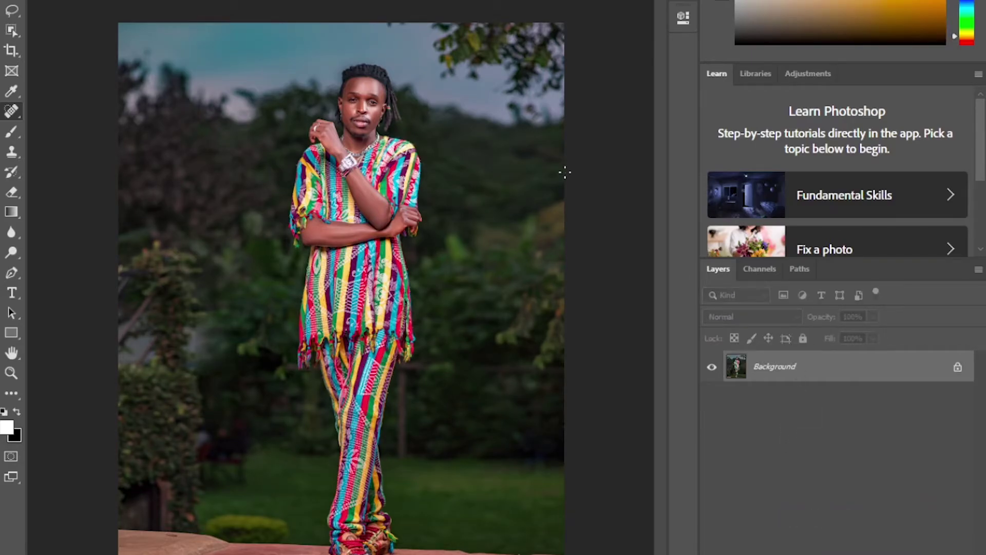
In the Camera Raw Filter, brighten the white and iris of the eye farthest from the beaded dreadlock with the Adjustment Brush.
{"action": "left_click", "coordinate": [207, 0]}
{"action": "left_click", "coordinate": [247, 1]}
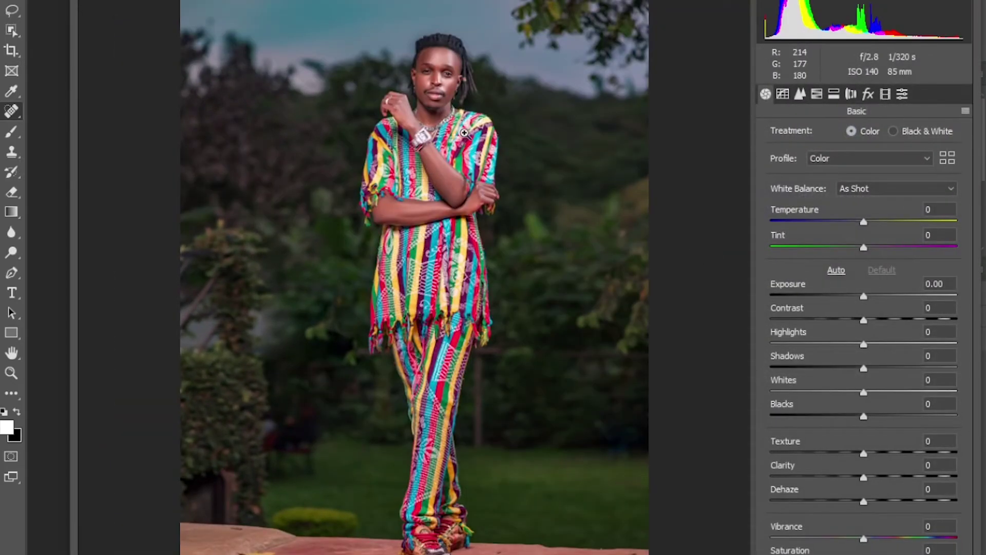
{"action": "left_click", "coordinate": [433, 109]}
{"action": "left_click", "coordinate": [375, 167]}
{"action": "left_click", "coordinate": [297, 279]}
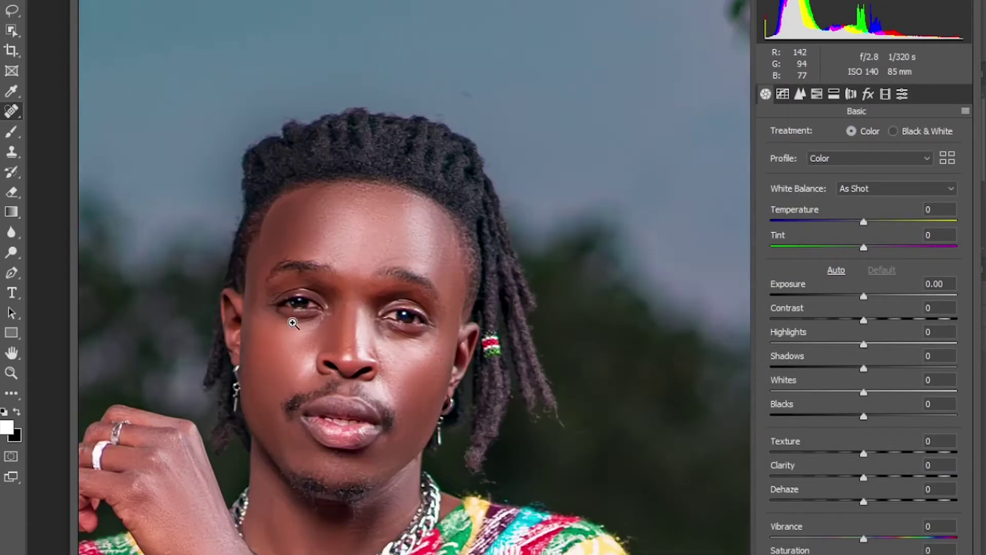
{"action": "left_click", "coordinate": [290, 321]}
{"action": "left_click", "coordinate": [463, 279]}
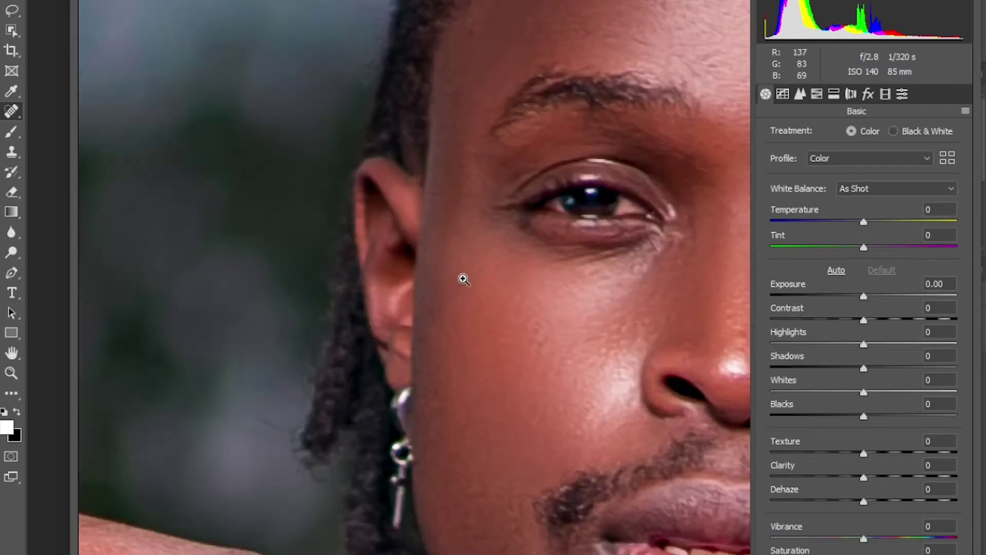
{"action": "left_click", "coordinate": [602, 234]}
{"action": "left_click", "coordinate": [445, 271]}
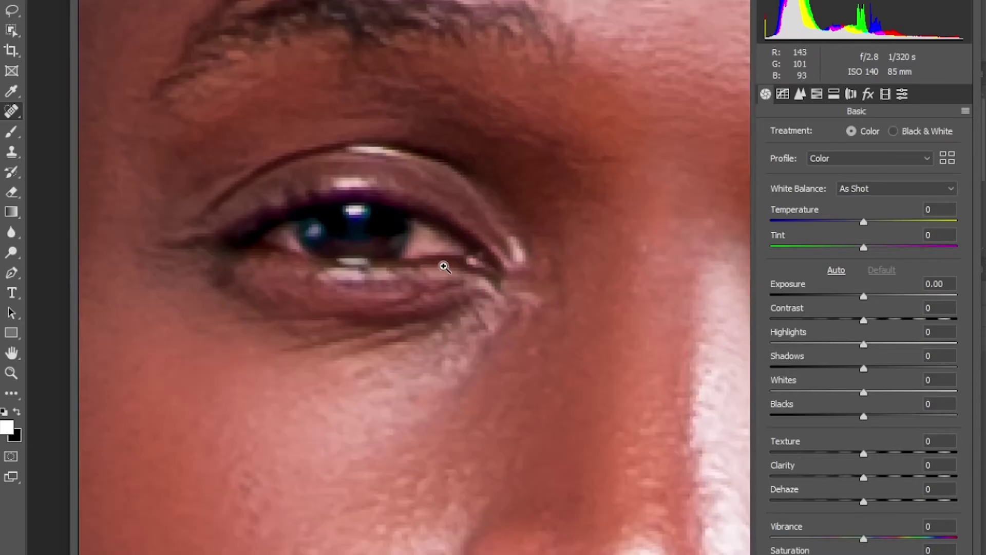
{"action": "left_click", "coordinate": [340, 234]}
{"action": "left_click", "coordinate": [373, 19]}
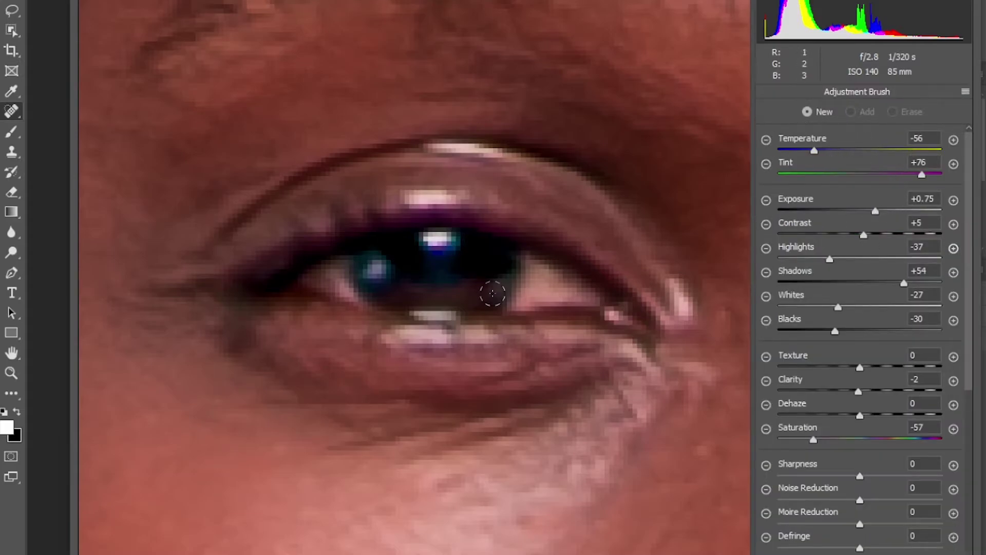
{"action": "mouse_move", "coordinate": [534, 275]}
{"action": "left_mouse_down"}
{"action": "mouse_move", "coordinate": [528, 296]}
{"action": "mouse_move", "coordinate": [575, 290]}
{"action": "mouse_move", "coordinate": [544, 268]}
{"action": "left_mouse_up"}
{"action": "mouse_move", "coordinate": [462, 251]}
{"action": "left_mouse_down"}
{"action": "mouse_move", "coordinate": [335, 282]}
{"action": "mouse_move", "coordinate": [347, 283]}
{"action": "mouse_move", "coordinate": [316, 281]}
{"action": "left_mouse_up"}
Brighten the white on both sides of the iris in the eye nearest the beaded dreadlock with the Adjustment Brush and apply the filter.
{"action": "left_click", "coordinate": [106, 1]}
{"action": "left_click_drag", "start_coordinate": [548, 128], "coordinate": [354, 130]}
{"action": "left_click_drag", "start_coordinate": [702, 146], "coordinate": [308, 146]}
{"action": "left_click_drag", "start_coordinate": [718, 149], "coordinate": [406, 153]}
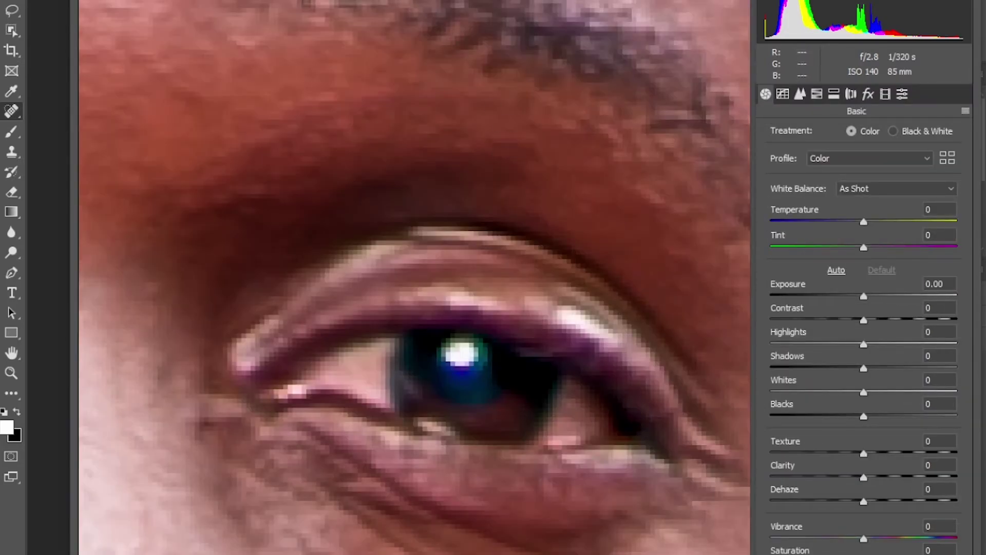
{"action": "key", "text": "k"}
{"action": "mouse_move", "coordinate": [391, 391]}
{"action": "left_mouse_down"}
{"action": "mouse_move", "coordinate": [328, 378]}
{"action": "mouse_move", "coordinate": [369, 357]}
{"action": "left_mouse_up"}
{"action": "mouse_move", "coordinate": [565, 390]}
{"action": "left_mouse_down"}
{"action": "mouse_move", "coordinate": [558, 437]}
{"action": "mouse_move", "coordinate": [584, 432]}
{"action": "mouse_move", "coordinate": [593, 418]}
{"action": "mouse_move", "coordinate": [568, 407]}
{"action": "left_mouse_up"}
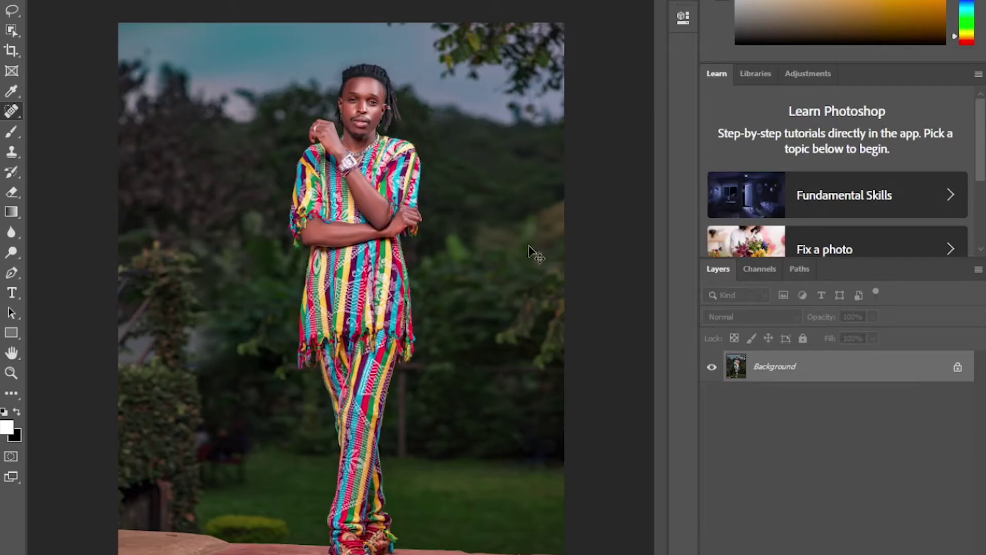
{"action": "key", "text": "ctrl+plus"}
{"action": "left_click_drag", "start_coordinate": [655, 307], "coordinate": [662, 253]}
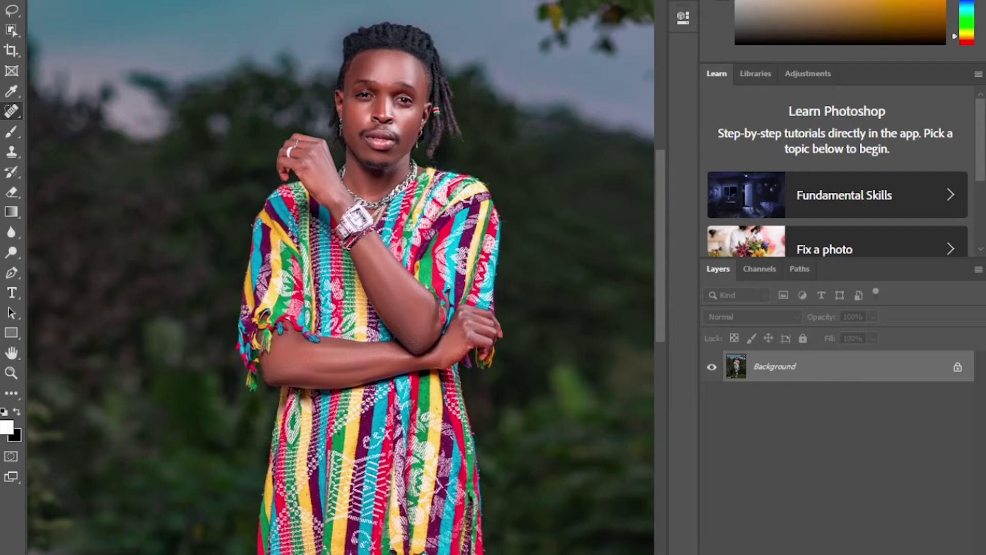
Add a Selective Color adjustment and, for Greens, set Cyan to -48 and Magenta to +60, lower Yellow and slightly raise Black.
{"action": "left_click", "coordinate": [857, 554]}
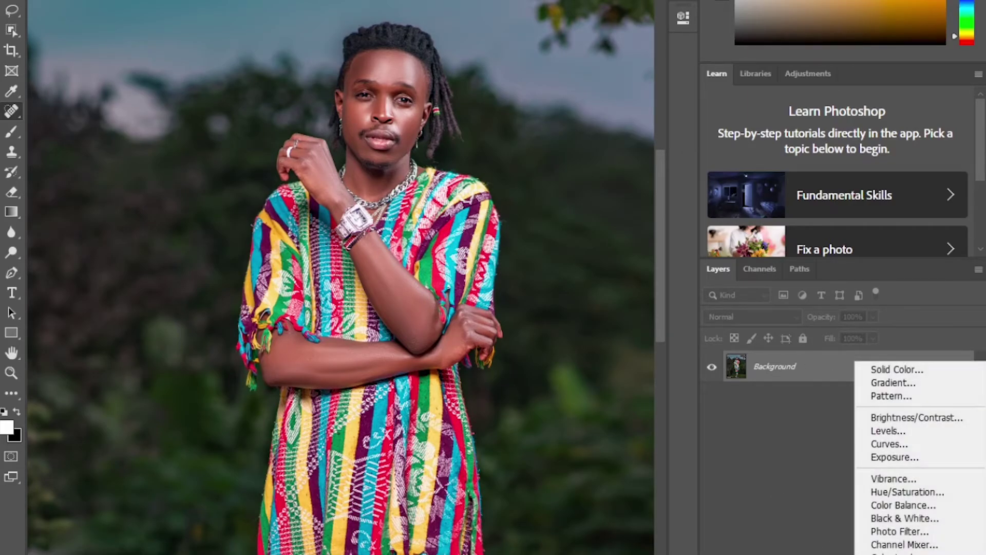
{"action": "left_click", "coordinate": [891, 554]}
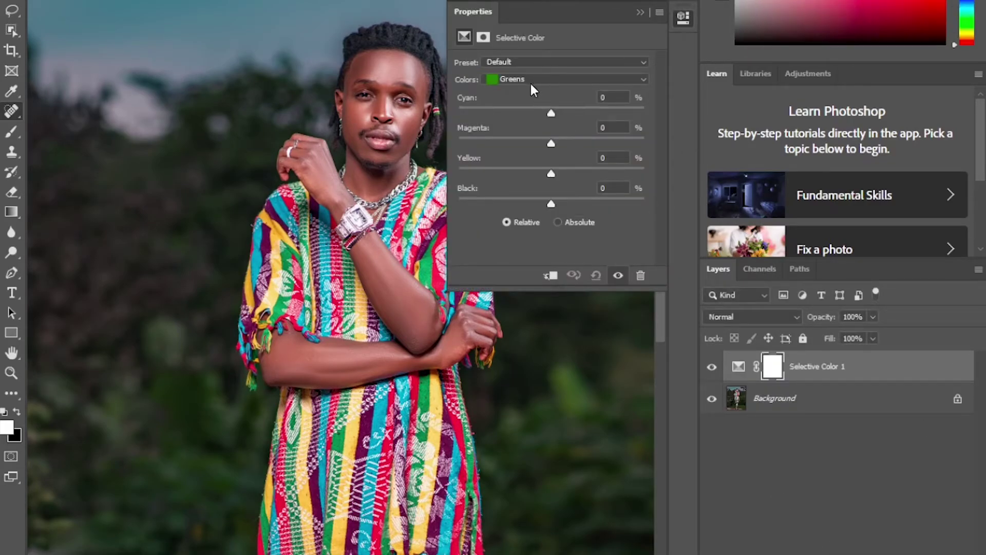
{"action": "left_click", "coordinate": [544, 79]}
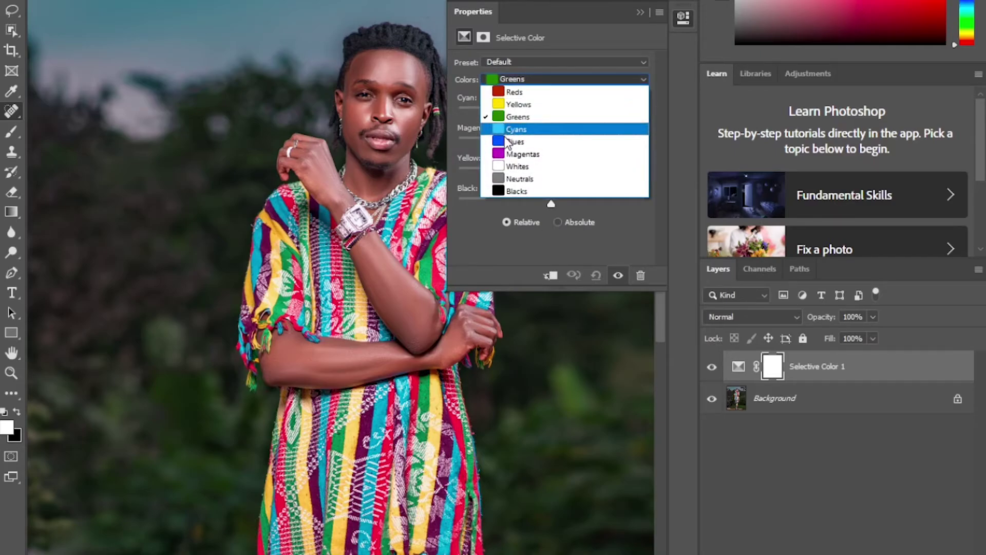
{"action": "left_click", "coordinate": [518, 116]}
{"action": "left_click_drag", "start_coordinate": [550, 113], "coordinate": [606, 147]}
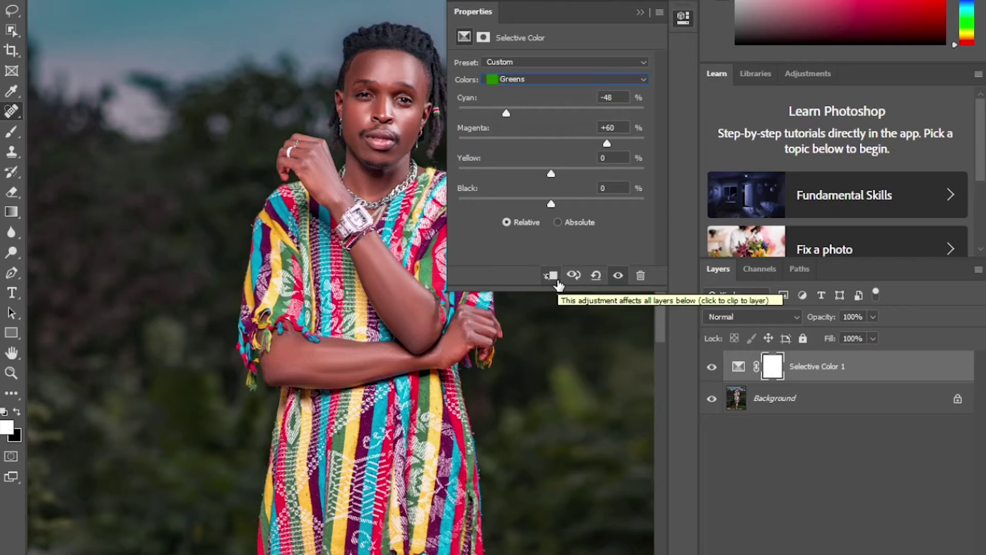
{"action": "mouse_move", "coordinate": [485, 173]}
{"action": "left_mouse_down"}
{"action": "mouse_move", "coordinate": [460, 175]}
{"action": "mouse_move", "coordinate": [476, 177]}
{"action": "left_mouse_up"}
{"action": "left_click_drag", "start_coordinate": [546, 202], "coordinate": [568, 202]}
{"action": "left_click", "coordinate": [640, 12]}
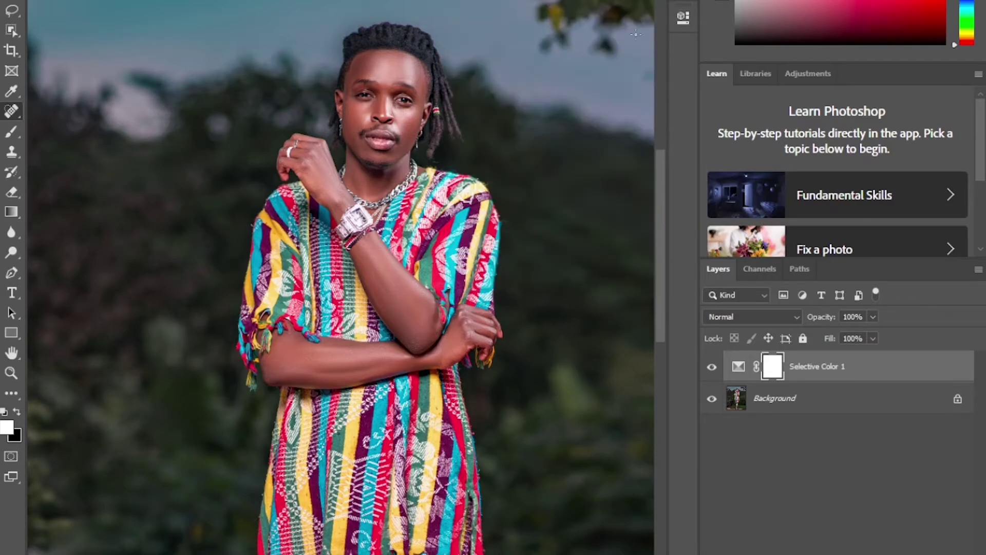
Merge the Selective Color adjustment into the background layer.
{"action": "key", "text": "ctrl+minus"}
{"action": "key", "text": "ctrl+minus"}
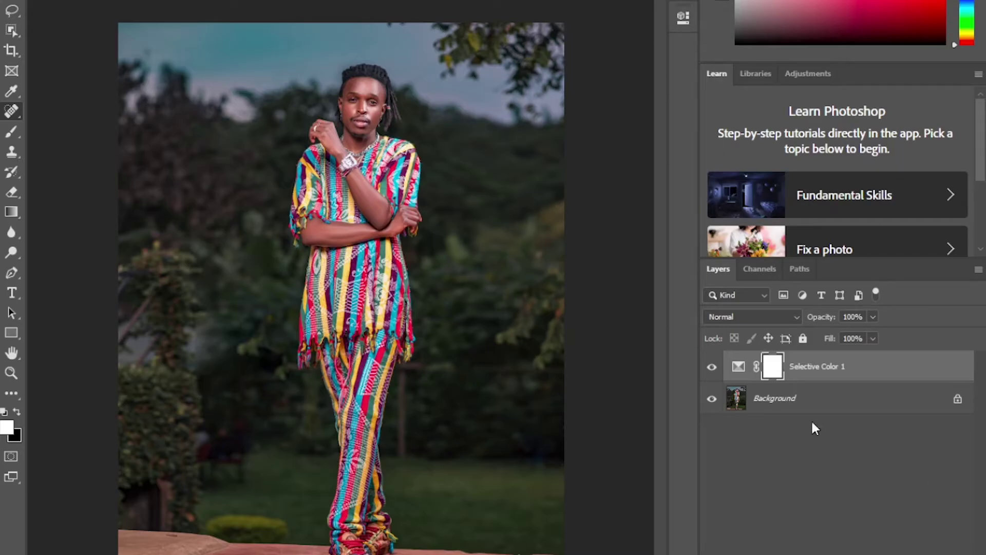
{"action": "left_click", "coordinate": [812, 405], "text": "shift"}
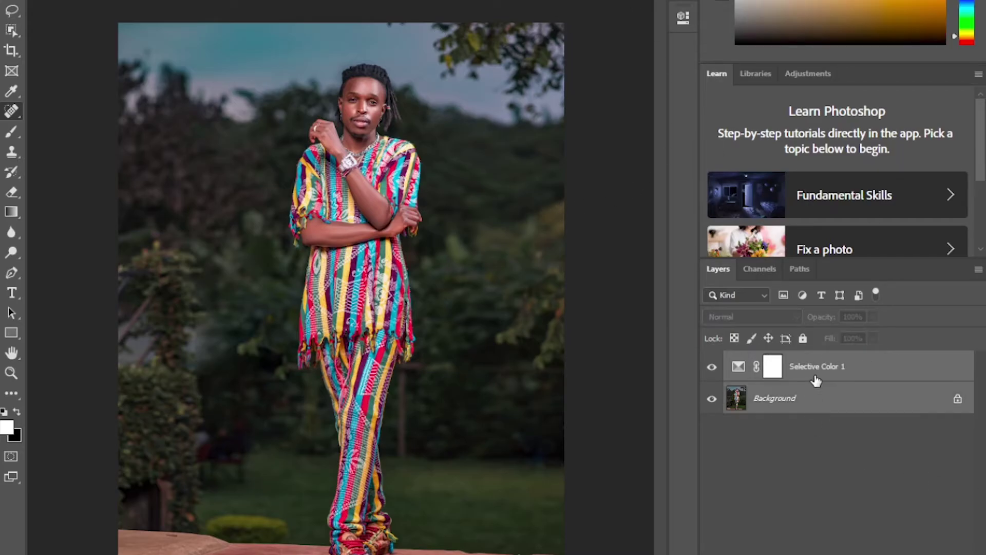
{"action": "right_click", "coordinate": [814, 380]}
{"action": "left_click", "coordinate": [650, 458]}
Open the Camera Raw Filter and cool the portrait by setting Temperature to -4.
{"action": "left_click", "coordinate": [275, 8]}
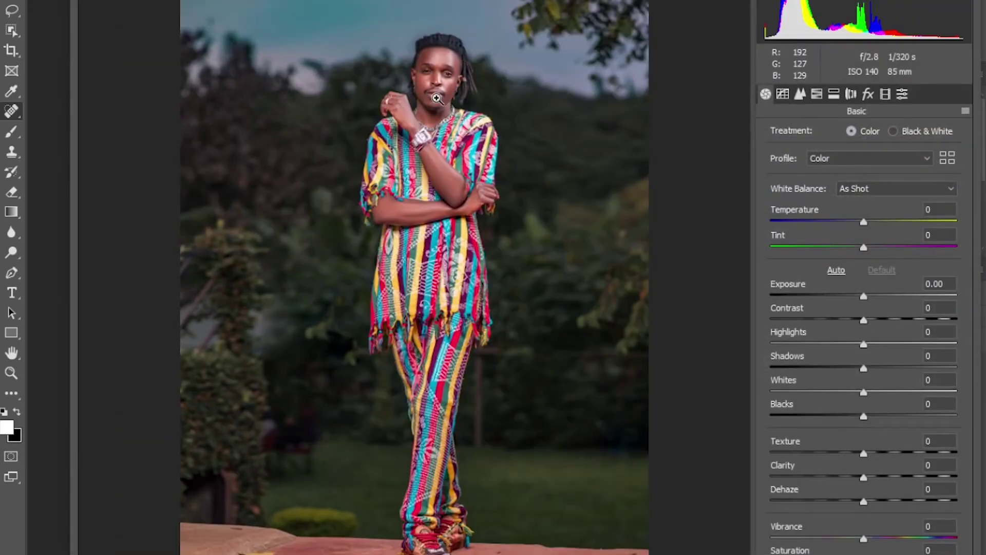
{"action": "left_click", "coordinate": [439, 99]}
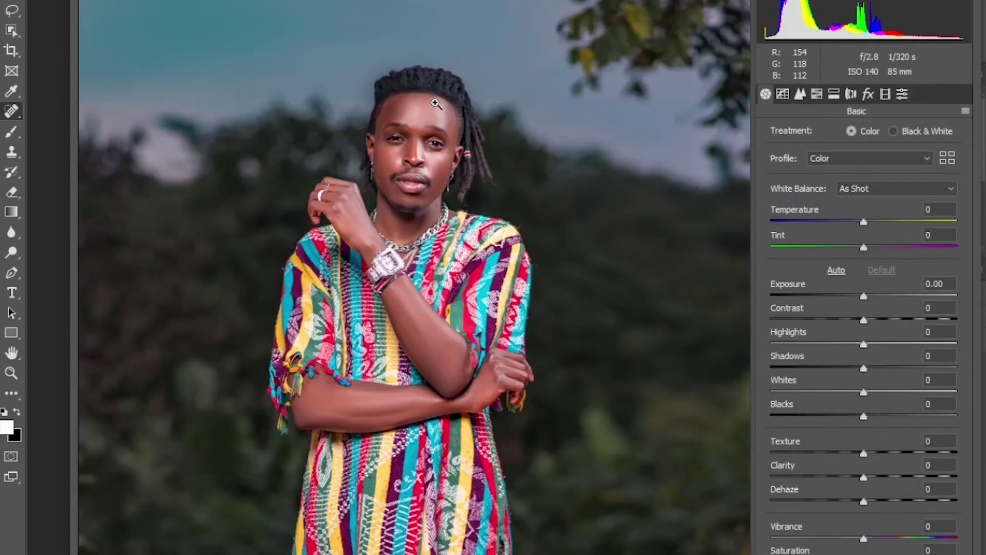
{"action": "left_click", "coordinate": [421, 161]}
{"action": "left_click", "coordinate": [421, 161]}
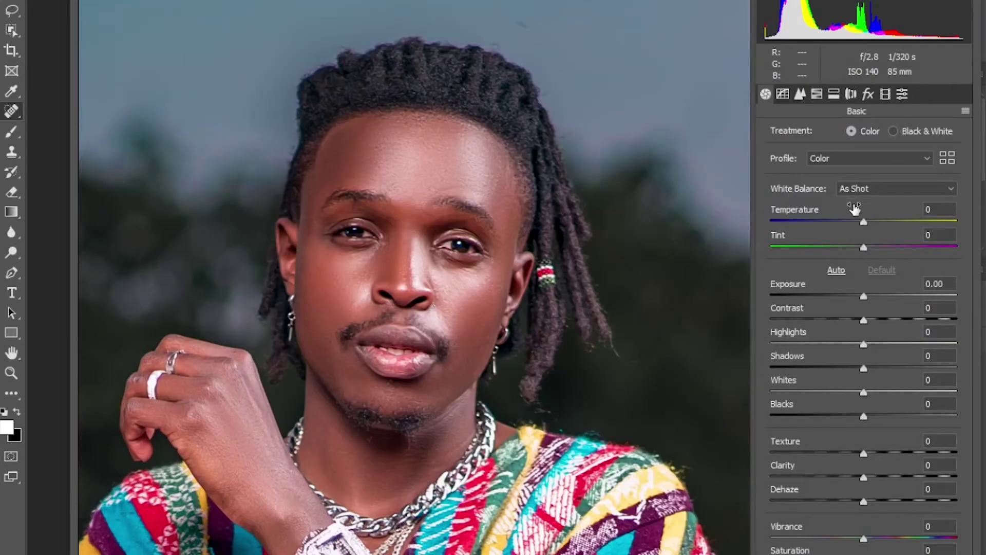
{"action": "left_click_drag", "start_coordinate": [867, 225], "coordinate": [861, 224]}
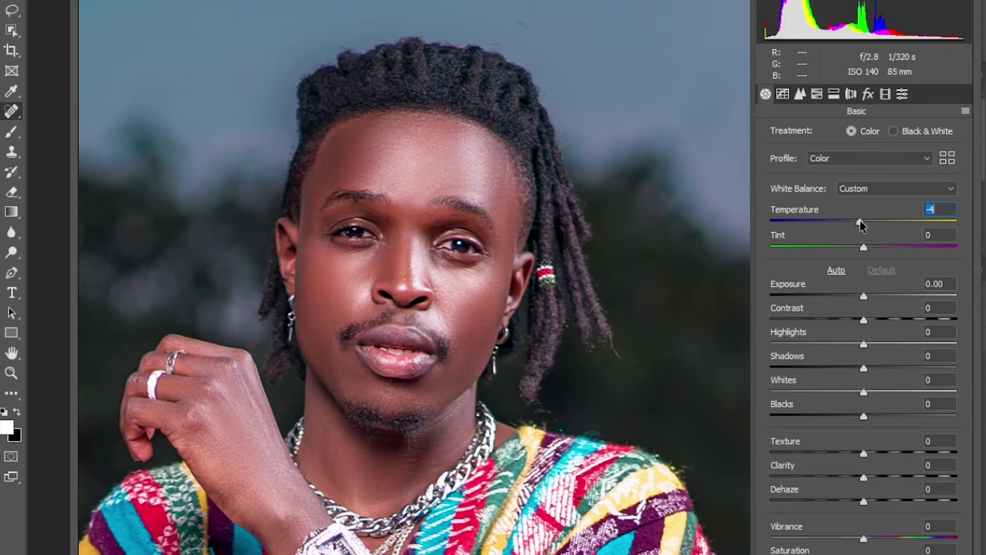
In the Camera Raw Calibration settings, set Red Primary Hue to -3 and Saturation to +2.
{"action": "left_click", "coordinate": [885, 94]}
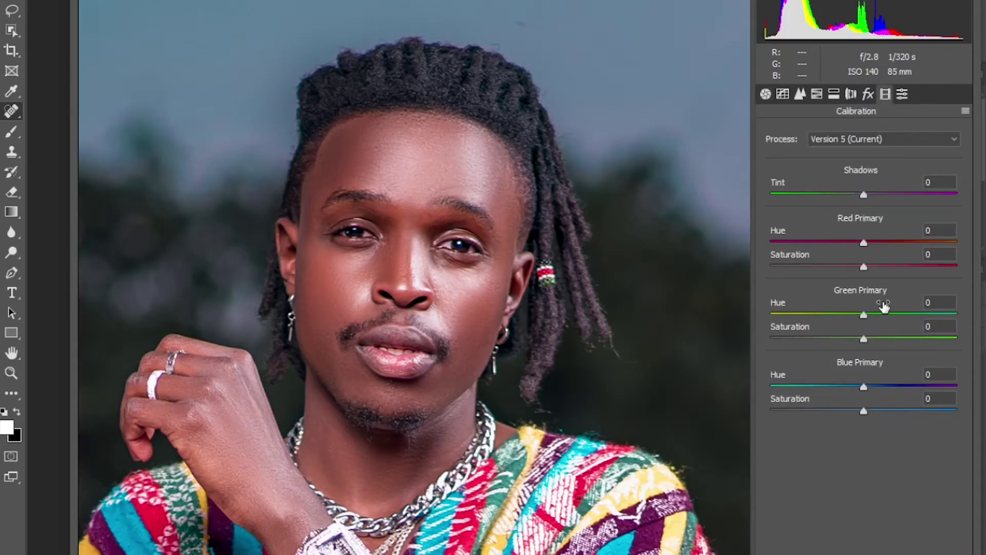
{"action": "left_click", "coordinate": [863, 244]}
{"action": "left_click_drag", "start_coordinate": [864, 265], "coordinate": [866, 265]}
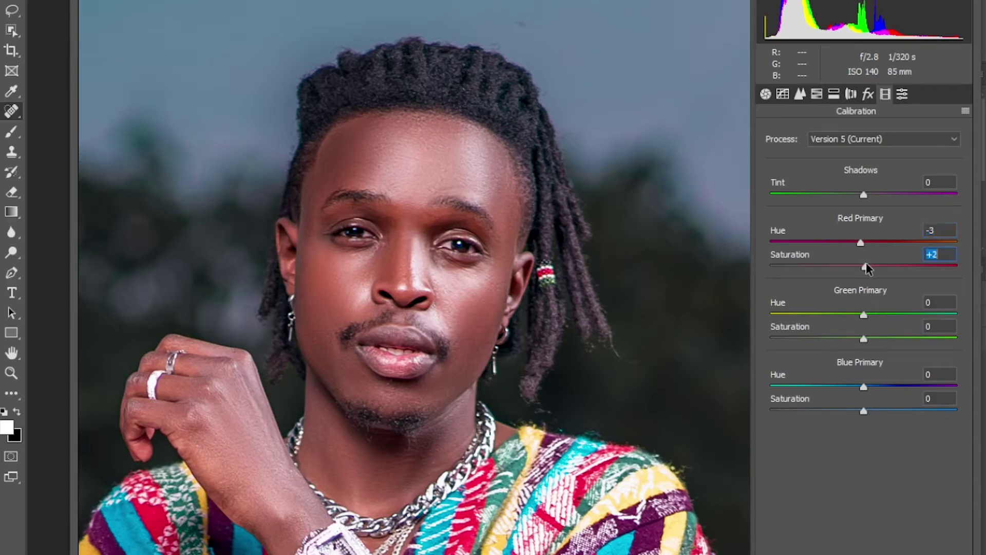
Set Blue Primary Hue to +3 and Saturation to +6, Green Primary Hue to -3 and Saturation to +3, and apply the filter.
{"action": "left_click_drag", "start_coordinate": [864, 388], "coordinate": [867, 411]}
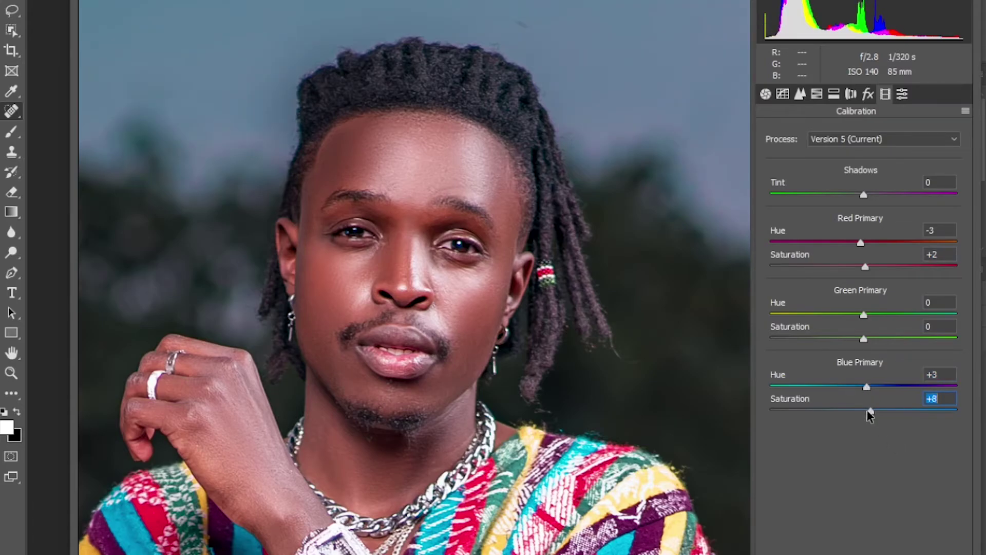
{"action": "left_click_drag", "start_coordinate": [864, 314], "coordinate": [861, 316]}
{"action": "key", "text": "ctrl+minus"}
{"action": "key", "text": "ctrl+minus"}
{"action": "key", "text": "ctrl+minus"}
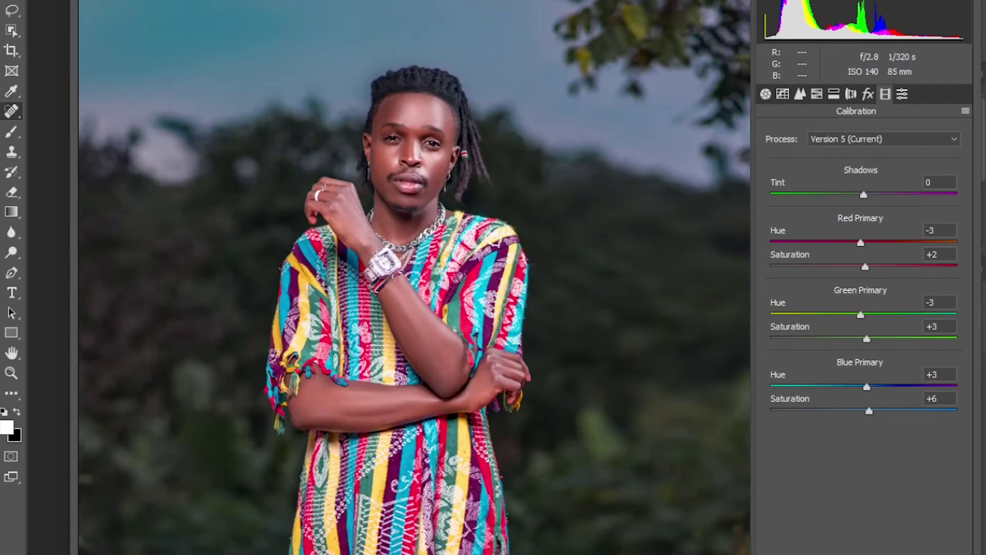
{"action": "key", "text": "ctrl+minus"}
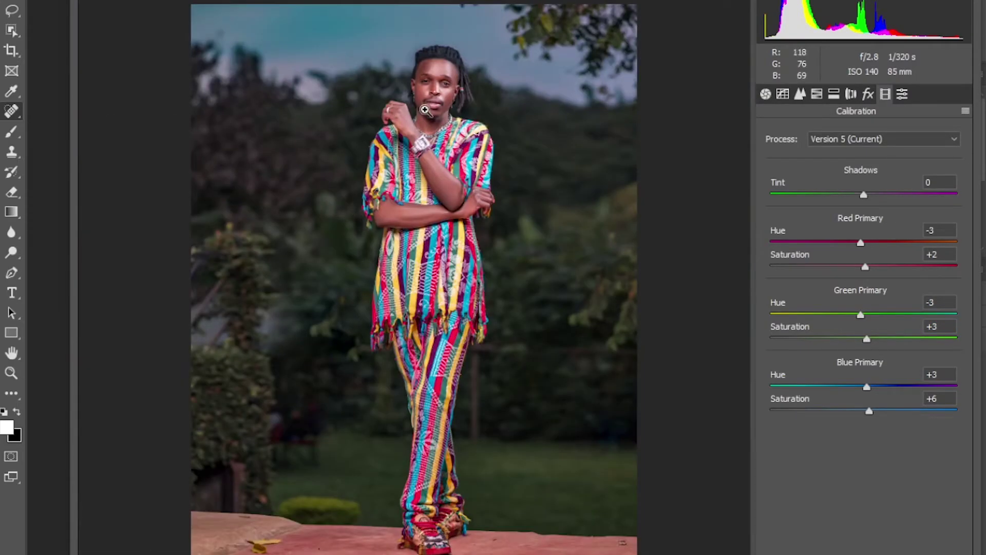
{"action": "left_click", "coordinate": [422, 105]}
{"action": "key", "text": "Return"}
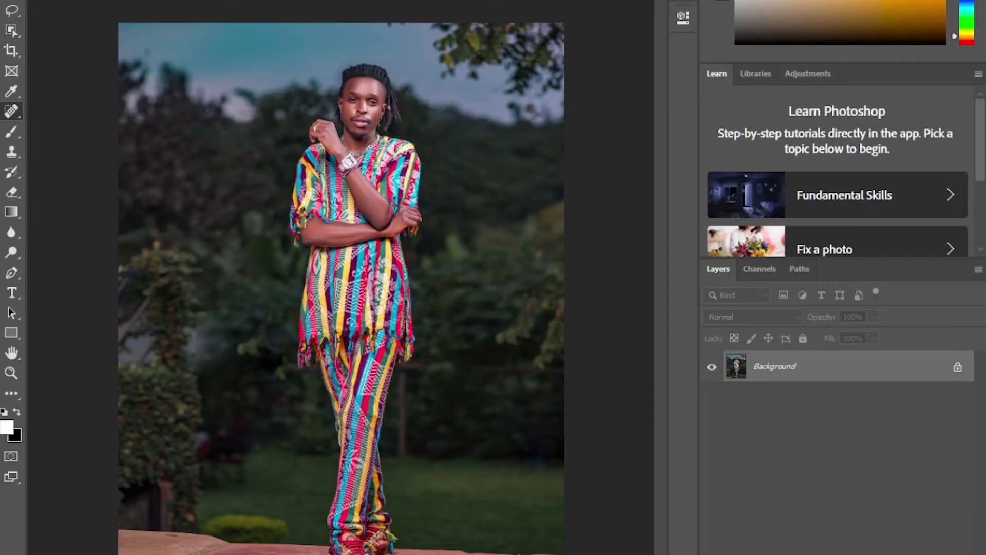
Create a new blank layer above the background and activate the Brush tool with an enlarged tip.
{"action": "key", "text": "ctrl+shift+alt+n"}
{"action": "right_click", "coordinate": [11, 133]}
{"action": "left_click", "coordinate": [47, 135]}
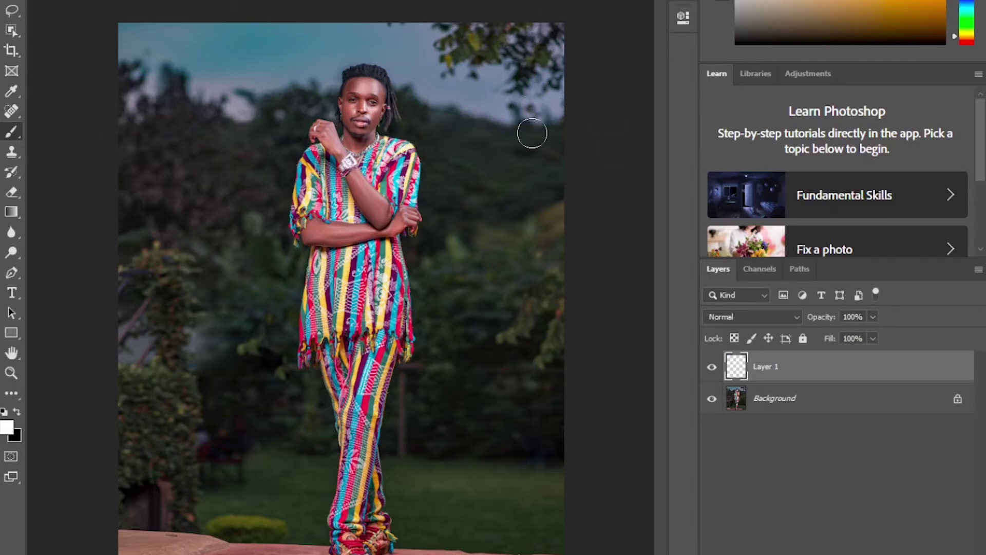
{"action": "key", "text": "bracketright"}
{"action": "key", "text": "bracketright"}
{"action": "key", "text": "bracketright"}
{"action": "key", "text": "bracketright"}
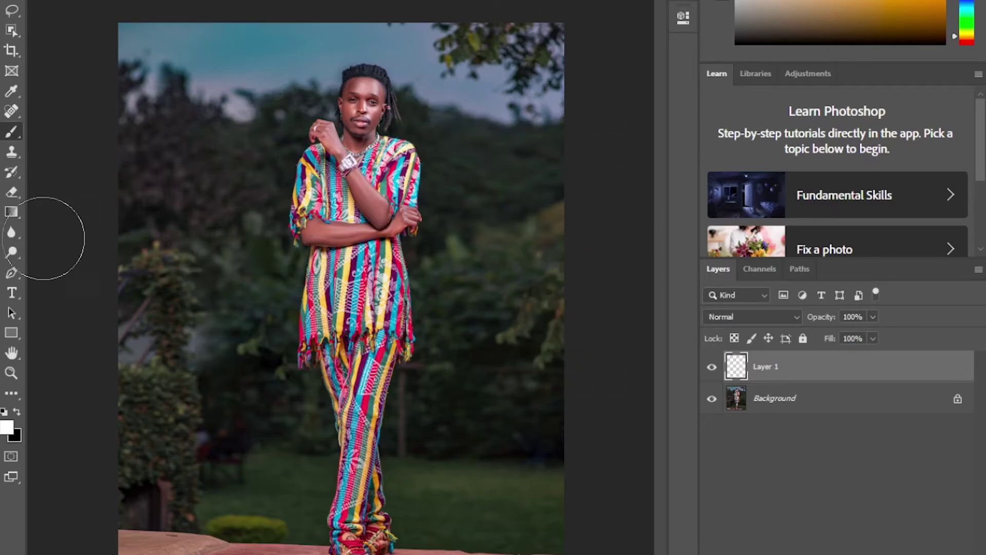
{"action": "left_click", "coordinate": [6, 426]}
{"action": "left_click_drag", "start_coordinate": [467, 92], "coordinate": [479, 70]}
{"action": "left_click", "coordinate": [639, 84]}
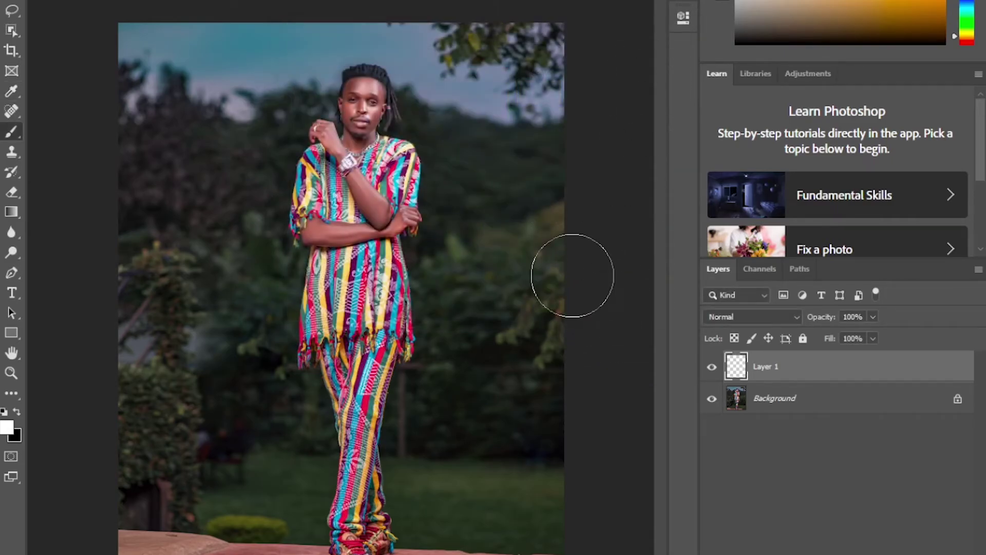
Sample the dark green of the trees beside the man's shoulder as the brush color.
{"action": "key", "text": "bracketleft"}
{"action": "key", "text": "bracketleft"}
{"action": "key", "text": "bracketleft"}
{"action": "right_click", "coordinate": [14, 132]}
{"action": "left_click", "coordinate": [70, 131]}
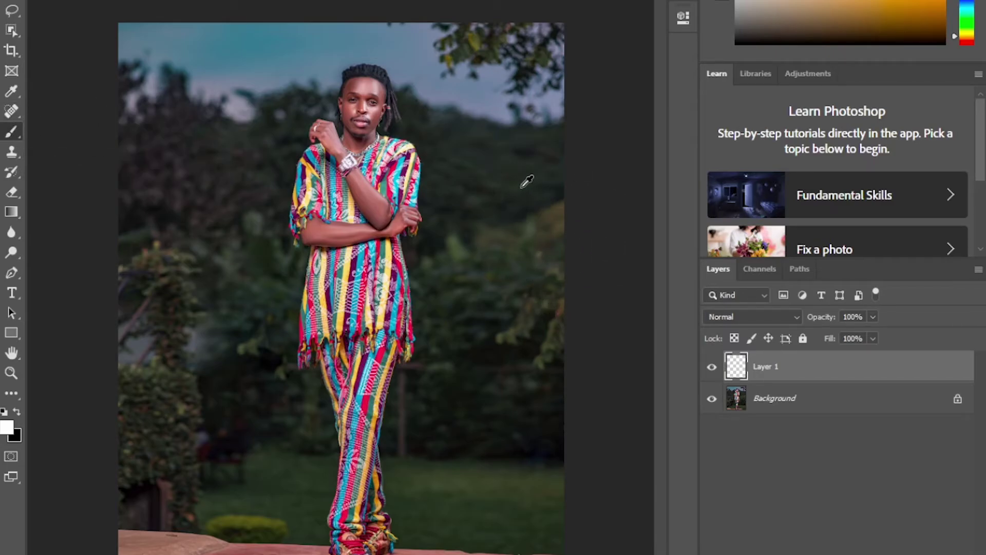
{"action": "left_click", "coordinate": [521, 169], "text": "alt"}
{"action": "left_click_drag", "start_coordinate": [525, 178], "coordinate": [521, 169]}
Paint the sampled dark green over the trees and lawn on both sides of the man with a large brush on the new layer.
{"action": "key", "text": "bracketright"}
{"action": "key", "text": "bracketright"}
{"action": "key", "text": "bracketright"}
{"action": "key", "text": "bracketright"}
{"action": "key", "text": "bracketright"}
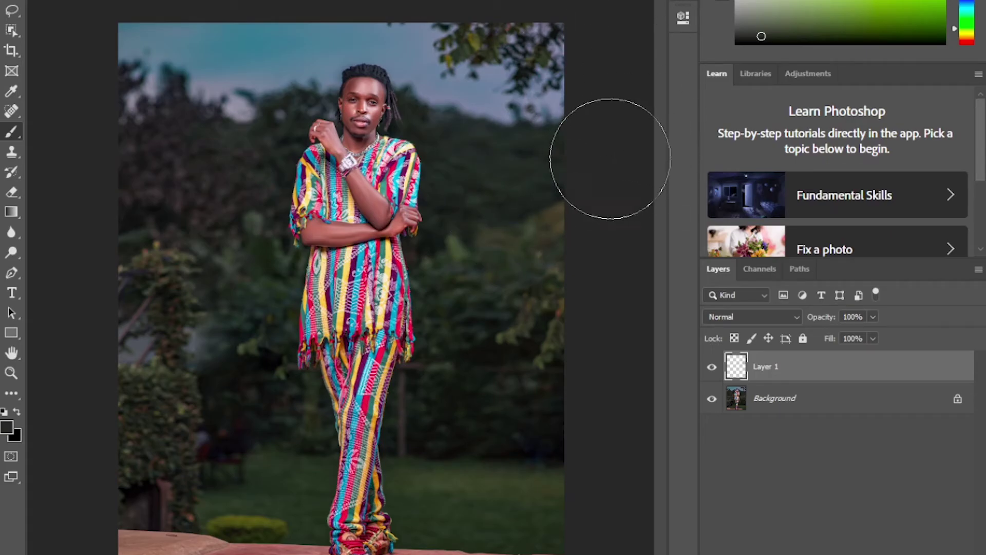
{"action": "mouse_move", "coordinate": [596, 165]}
{"action": "left_mouse_down"}
{"action": "mouse_move", "coordinate": [507, 188]}
{"action": "mouse_move", "coordinate": [517, 201]}
{"action": "mouse_move", "coordinate": [518, 279]}
{"action": "mouse_move", "coordinate": [496, 292]}
{"action": "mouse_move", "coordinate": [523, 385]}
{"action": "mouse_move", "coordinate": [555, 415]}
{"action": "mouse_move", "coordinate": [481, 413]}
{"action": "left_mouse_up"}
{"action": "mouse_move", "coordinate": [99, 40]}
{"action": "left_mouse_down"}
{"action": "mouse_move", "coordinate": [194, 194]}
{"action": "mouse_move", "coordinate": [147, 286]}
{"action": "mouse_move", "coordinate": [216, 299]}
{"action": "mouse_move", "coordinate": [172, 408]}
{"action": "mouse_move", "coordinate": [183, 411]}
{"action": "mouse_move", "coordinate": [124, 188]}
{"action": "mouse_move", "coordinate": [171, 172]}
{"action": "left_mouse_up"}
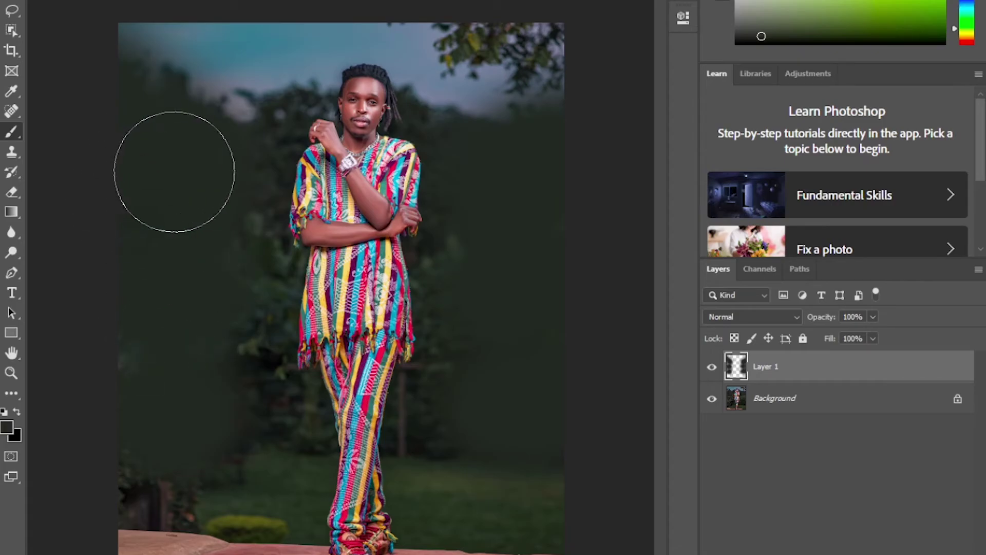
{"action": "mouse_move", "coordinate": [506, 473]}
{"action": "left_mouse_down"}
{"action": "mouse_move", "coordinate": [522, 473]}
{"action": "mouse_move", "coordinate": [497, 474]}
{"action": "left_mouse_up"}
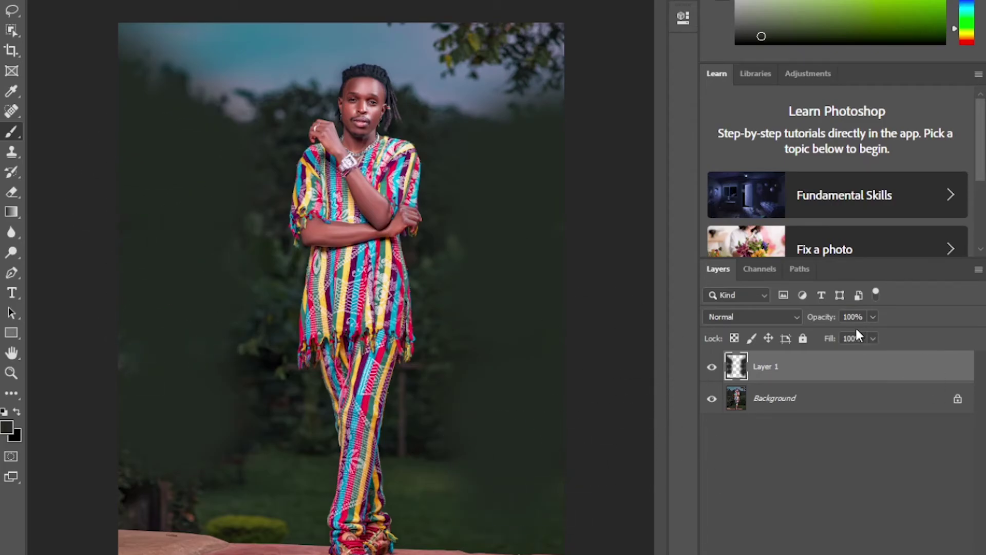
Reduce the painted layer's opacity to 32% and merge it into the background.
{"action": "left_click", "coordinate": [872, 317]}
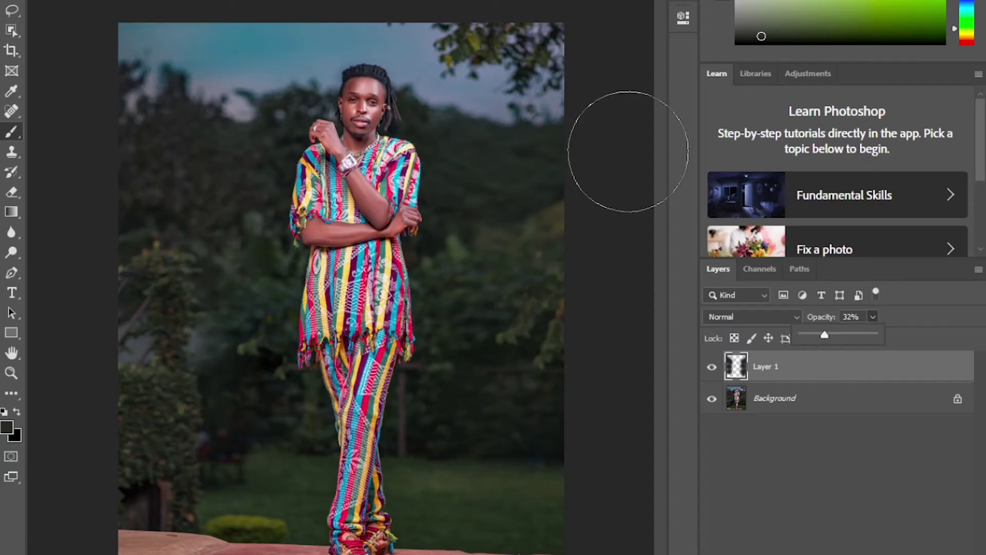
{"action": "left_click", "coordinate": [779, 406], "text": "shift"}
{"action": "right_click", "coordinate": [778, 406]}
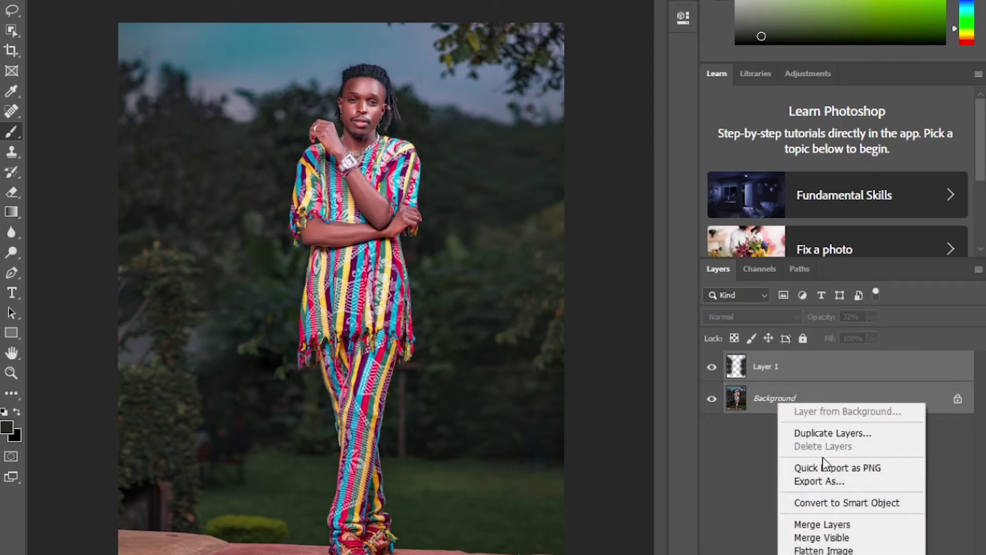
{"action": "left_click", "coordinate": [820, 524]}
Add a grey Hard Light layer with a black mask above the background from the recorded retouching actions.
{"action": "left_click", "coordinate": [683, 18]}
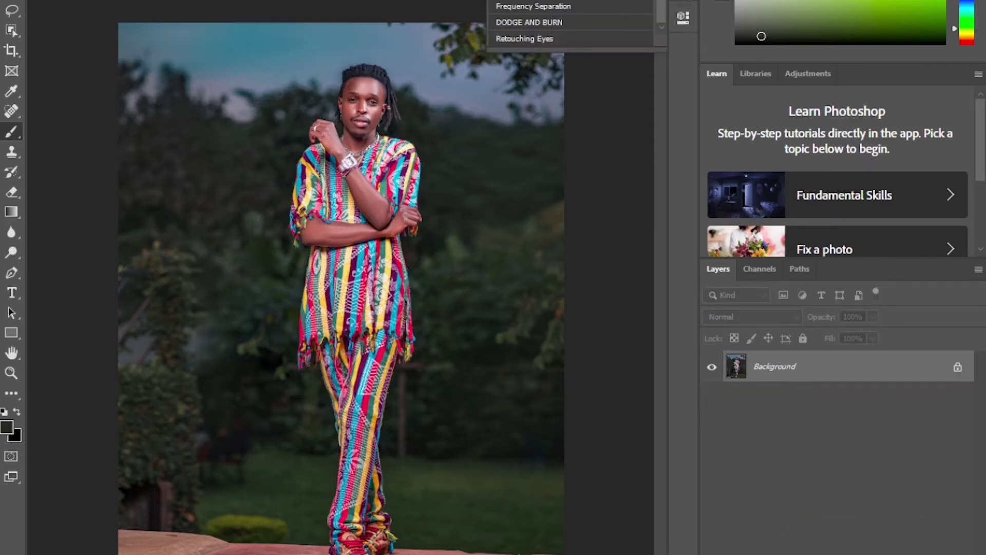
{"action": "key", "text": "ctrl+j"}
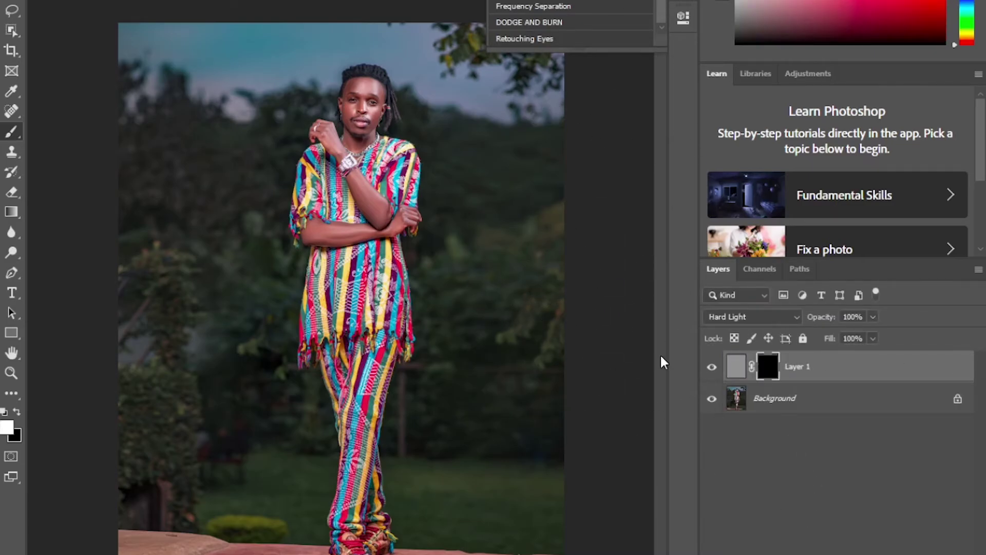
Activate the Brush tool and reduce its tip to about the size of an eye for painting on the Hard Light layer's mask.
{"action": "key", "text": "ctrl+plus"}
{"action": "key", "text": "ctrl+plus"}
{"action": "key", "text": "ctrl+plus"}
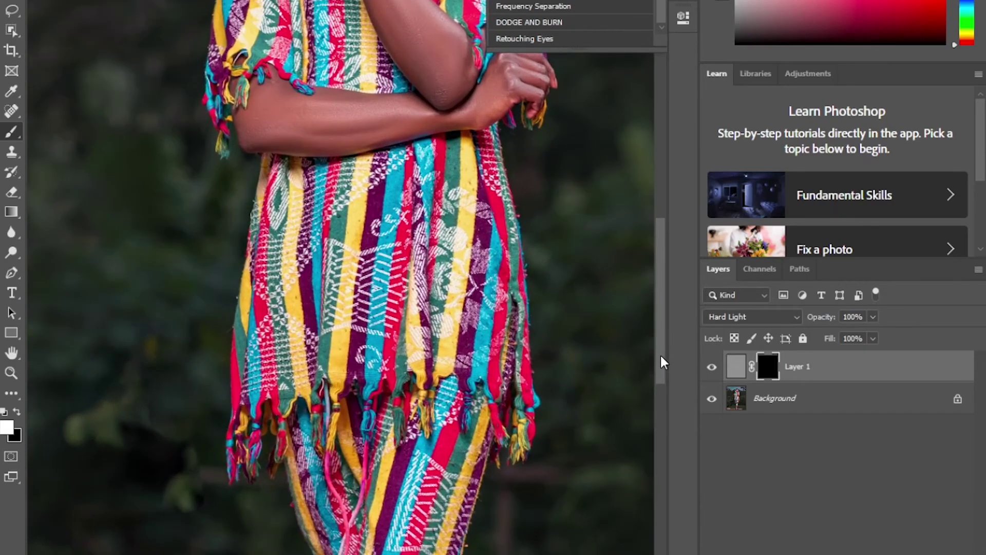
{"action": "left_click_drag", "start_coordinate": [665, 347], "coordinate": [664, 263]}
{"action": "right_click", "coordinate": [11, 133]}
{"action": "left_click", "coordinate": [62, 135]}
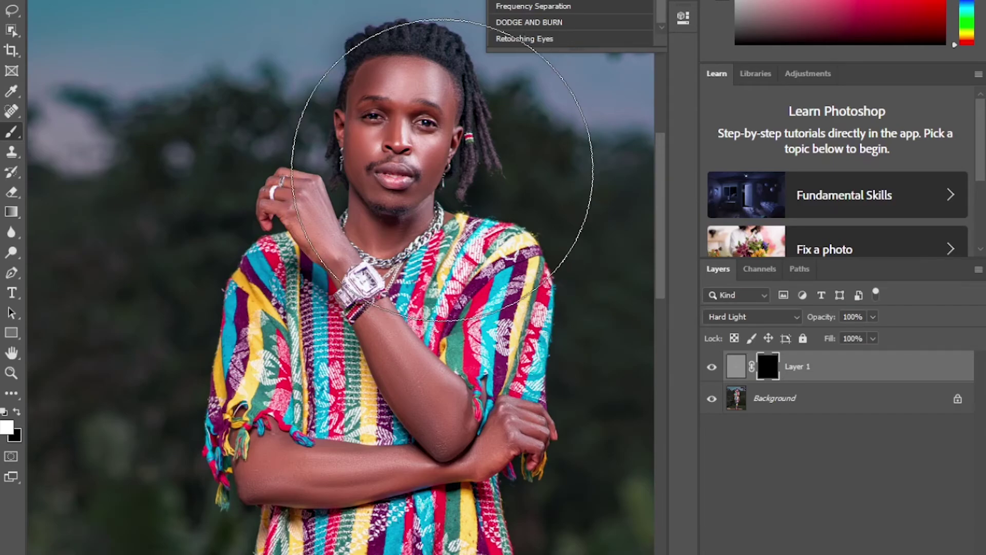
{"action": "key", "text": "bracketleft"}
{"action": "key", "text": "bracketleft"}
{"action": "key", "text": "bracketleft"}
{"action": "key", "text": "bracketleft"}
{"action": "key", "text": "bracketleft"}
{"action": "key", "text": "bracketleft"}
{"action": "key", "text": "bracketleft"}
{"action": "key", "text": "bracketleft"}
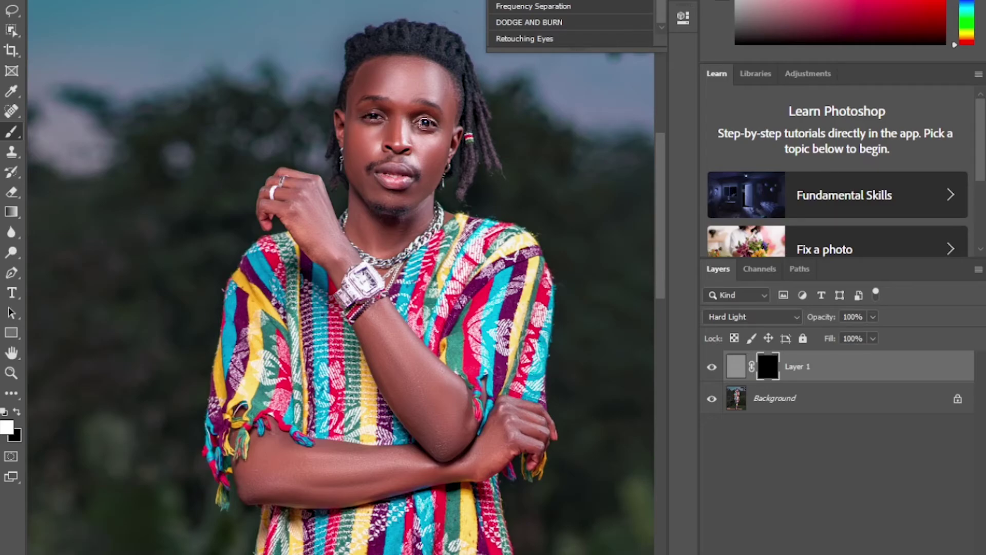
Paint white with an enlarged brush on the Hard Light layer's mask over the man's head, sleeves, arms and upper tunic.
{"action": "key", "text": "bracketright"}
{"action": "key", "text": "bracketright"}
{"action": "key", "text": "bracketright"}
{"action": "key", "text": "bracketright"}
{"action": "key", "text": "bracketright"}
{"action": "key", "text": "bracketright"}
{"action": "key", "text": "bracketright"}
{"action": "key", "text": "bracketright"}
{"action": "key", "text": "bracketright"}
{"action": "key", "text": "bracketright"}
{"action": "left_click", "coordinate": [535, 281]}
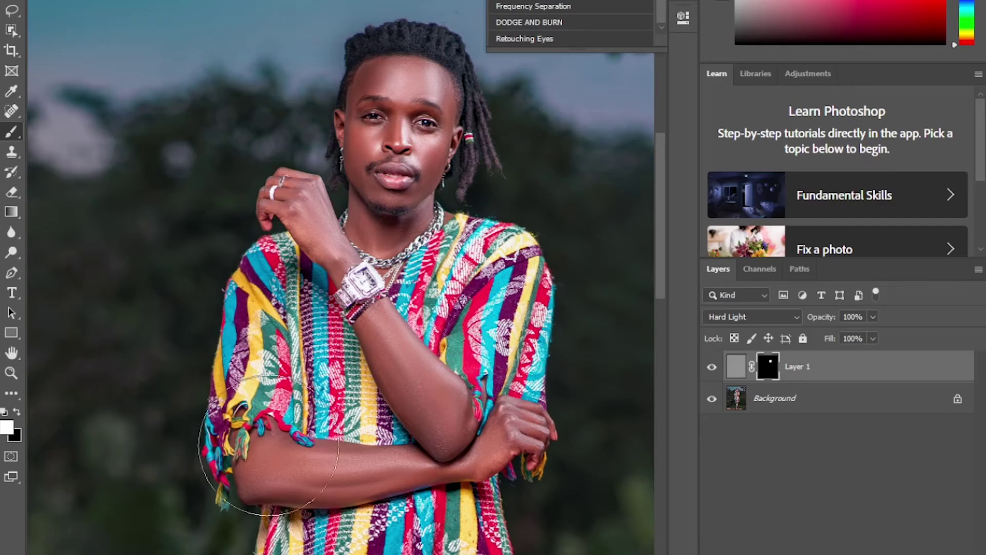
{"action": "left_click", "coordinate": [226, 368]}
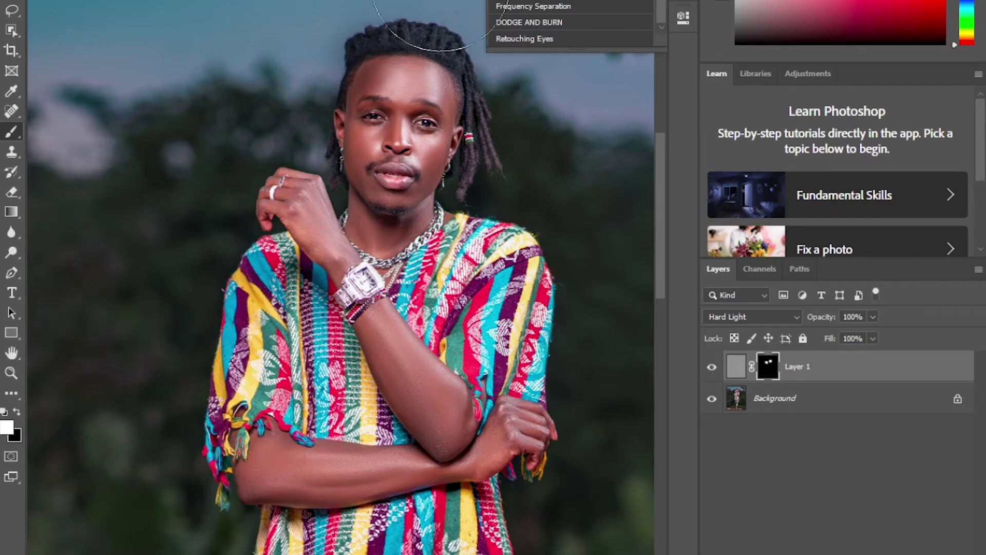
{"action": "mouse_move", "coordinate": [340, 1]}
{"action": "left_mouse_down"}
{"action": "mouse_move", "coordinate": [261, 98]}
{"action": "mouse_move", "coordinate": [258, 55]}
{"action": "left_mouse_up"}
{"action": "scroll", "coordinate": [567, 422], "scroll_direction": "down", "scroll_amount": 7}
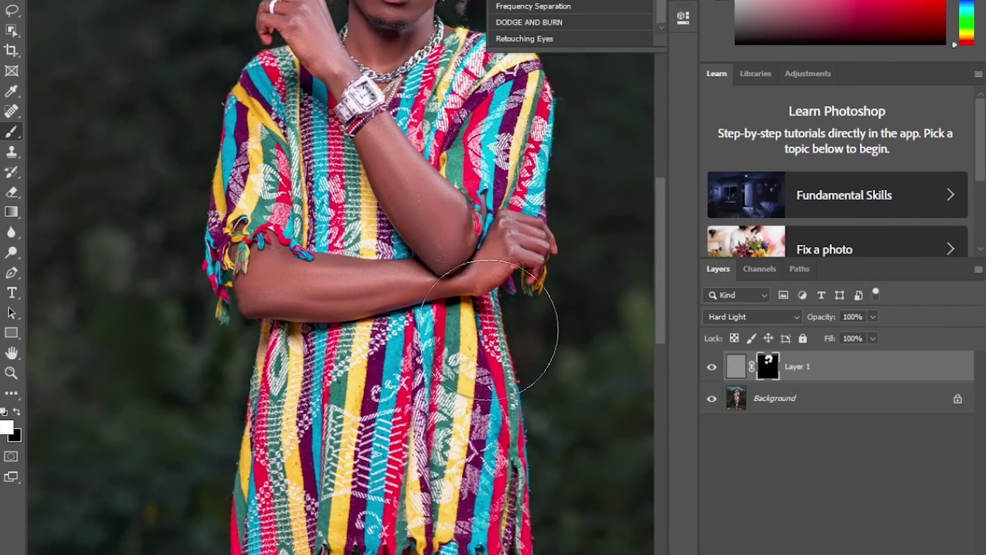
{"action": "left_click", "coordinate": [273, 429]}
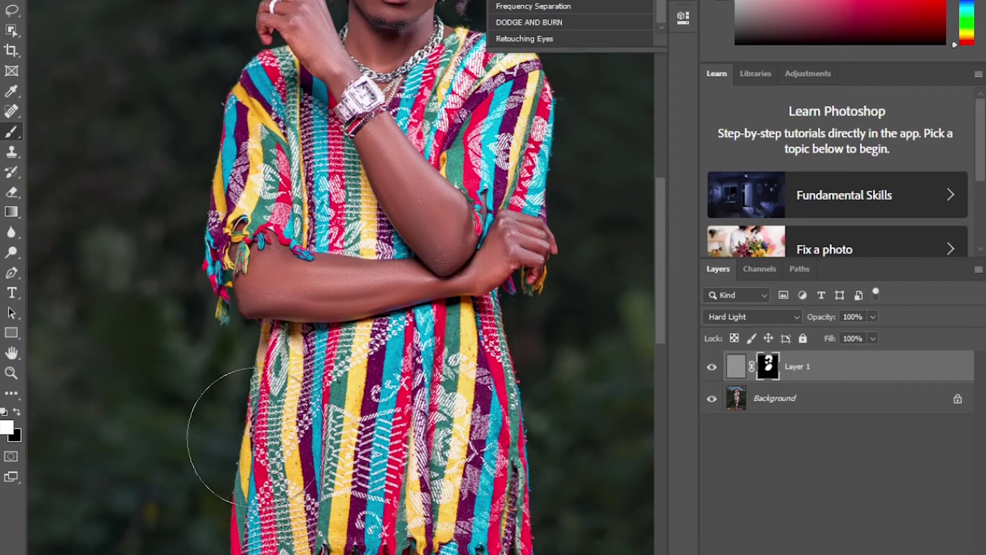
Extend the white painting on the Hard Light layer's mask over the lower tunic and trousers down to the feet.
{"action": "scroll", "coordinate": [438, 447], "scroll_direction": "down", "scroll_amount": 4}
{"action": "key", "text": "["}
{"action": "key", "text": "["}
{"action": "key", "text": "["}
{"action": "key", "text": "["}
{"action": "key", "text": "["}
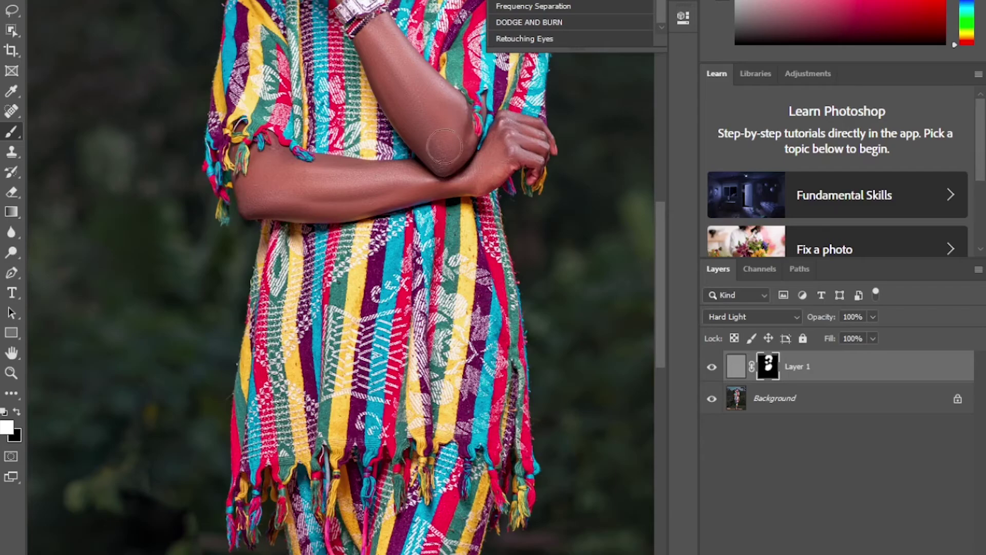
{"action": "scroll", "coordinate": [588, 197], "scroll_direction": "up", "scroll_amount": 5}
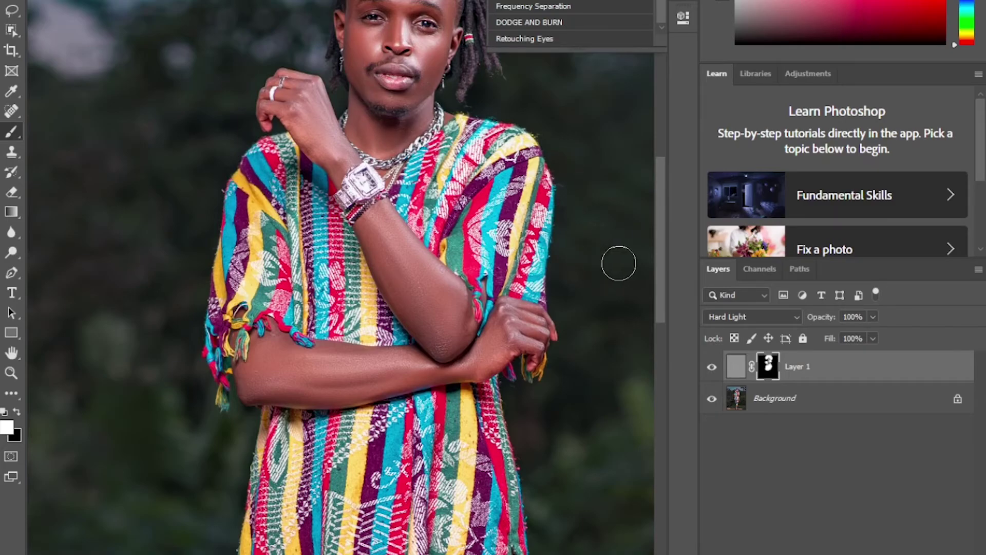
{"action": "left_click_drag", "start_coordinate": [661, 269], "coordinate": [665, 385]}
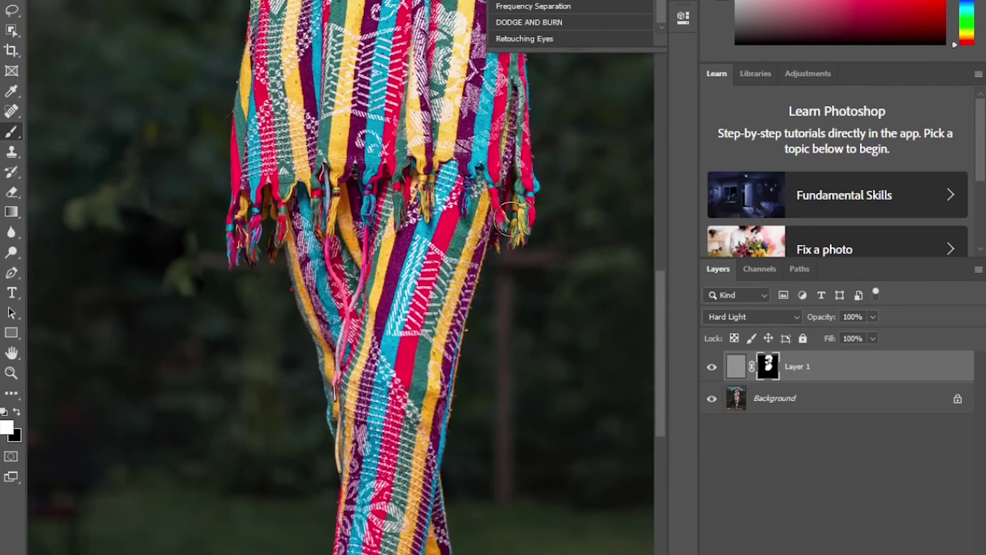
{"action": "scroll", "coordinate": [535, 242], "scroll_direction": "up", "scroll_amount": 1}
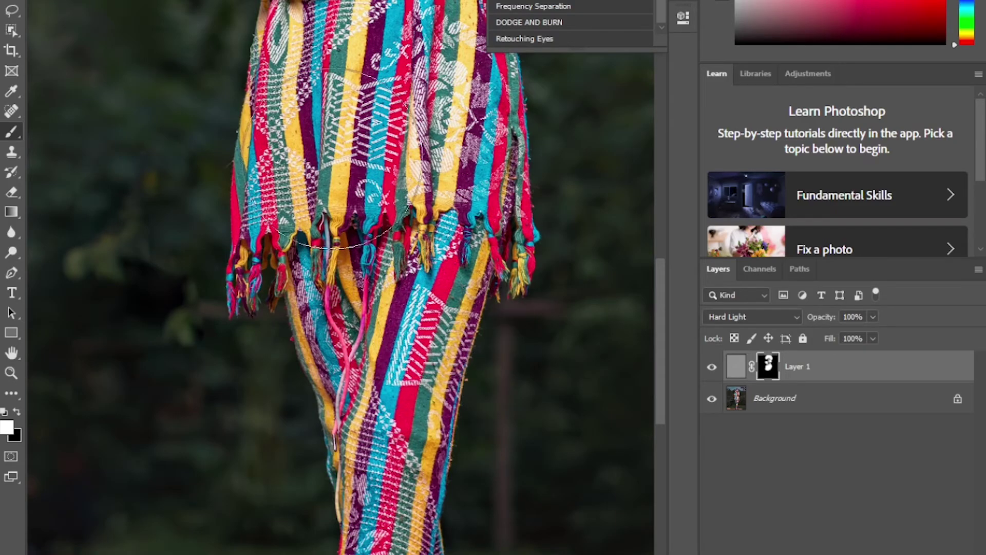
{"action": "key", "text": "ctrl+0"}
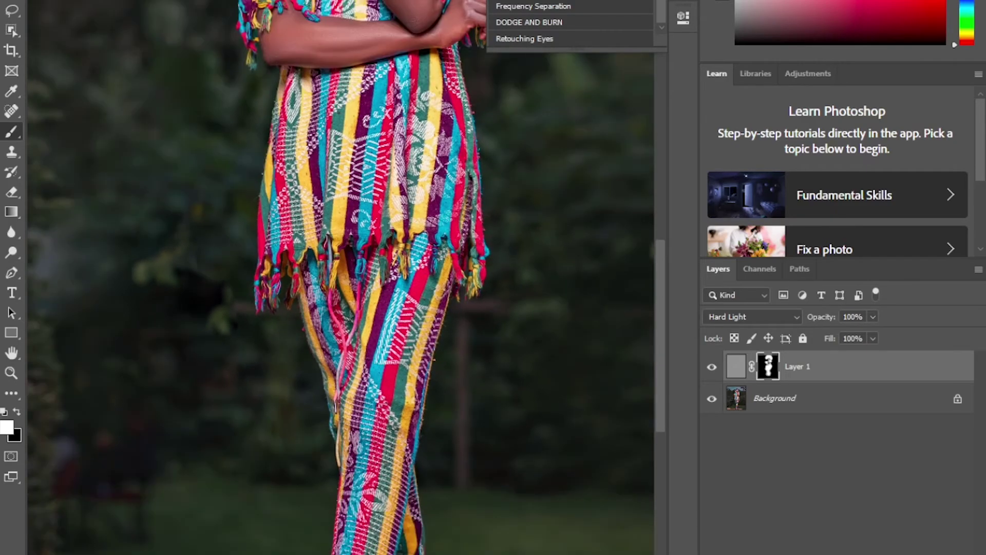
{"action": "mouse_move", "coordinate": [389, 554]}
{"action": "left_mouse_down"}
{"action": "mouse_move", "coordinate": [312, 554]}
{"action": "mouse_move", "coordinate": [348, 553]}
{"action": "mouse_move", "coordinate": [388, 515]}
{"action": "left_mouse_up"}
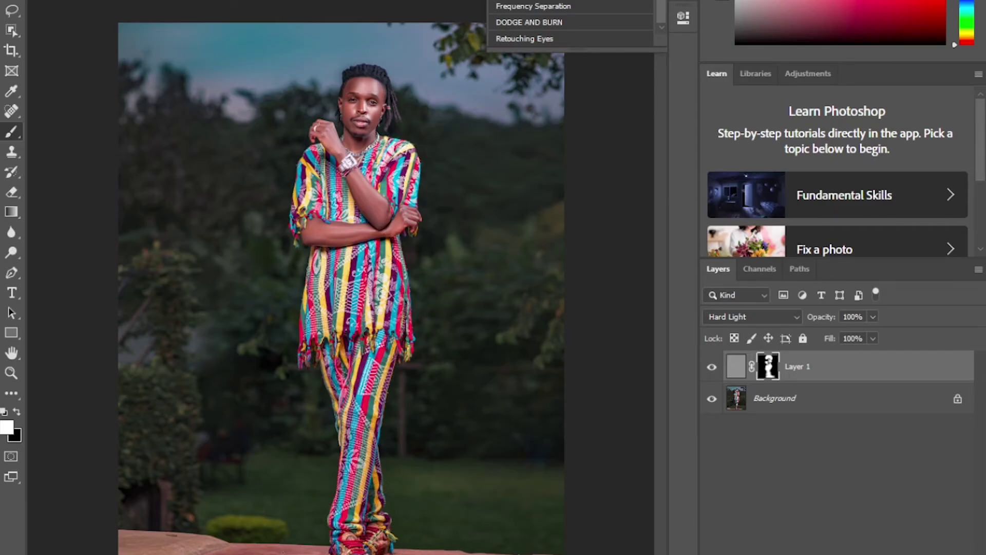
Set the foreground colour to white and remove the yellow leaves and specks from the background layer's red ledge with the Spot Healing Brush.
{"action": "right_click", "coordinate": [12, 111]}
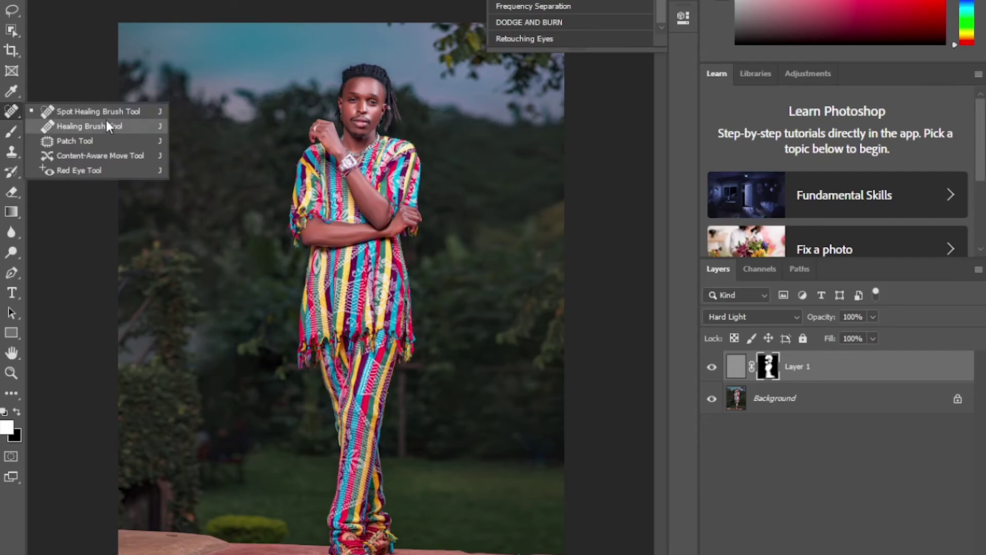
{"action": "left_click", "coordinate": [81, 114]}
{"action": "key", "text": "ctrl+plus"}
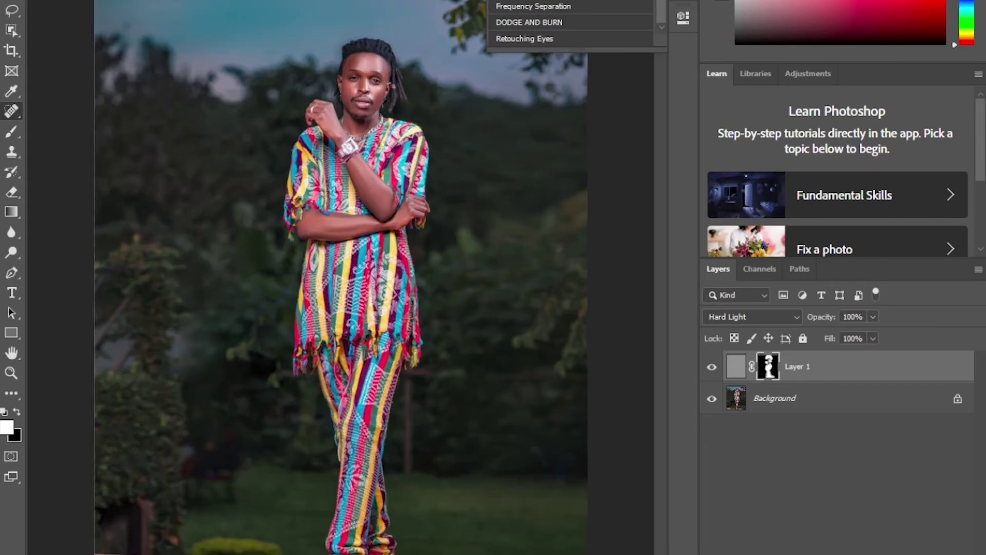
{"action": "left_click_drag", "start_coordinate": [660, 385], "coordinate": [660, 487]}
{"action": "left_click", "coordinate": [778, 402]}
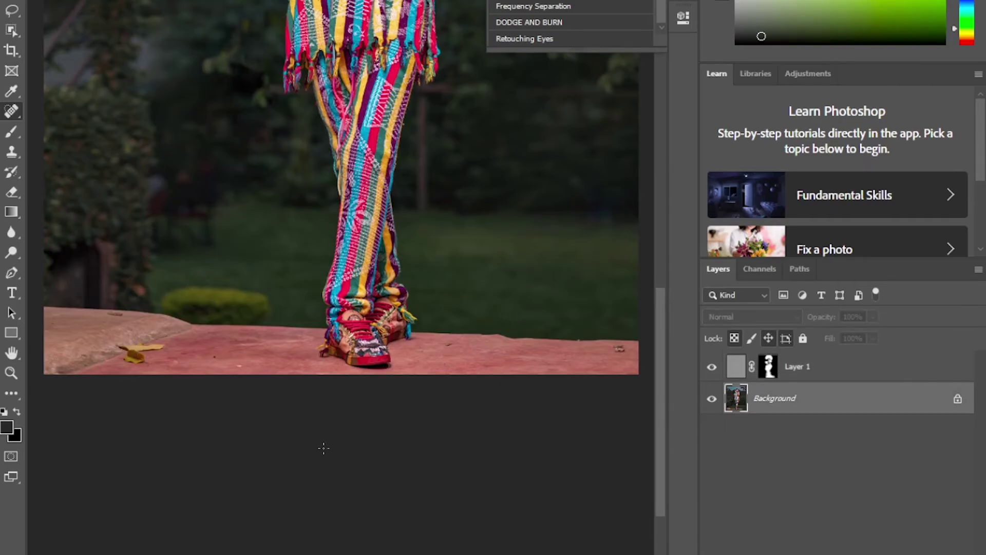
{"action": "left_click", "coordinate": [10, 428]}
{"action": "left_click_drag", "start_coordinate": [342, 90], "coordinate": [244, 45]}
{"action": "left_click", "coordinate": [635, 60]}
{"action": "left_click_drag", "start_coordinate": [128, 353], "coordinate": [154, 352]}
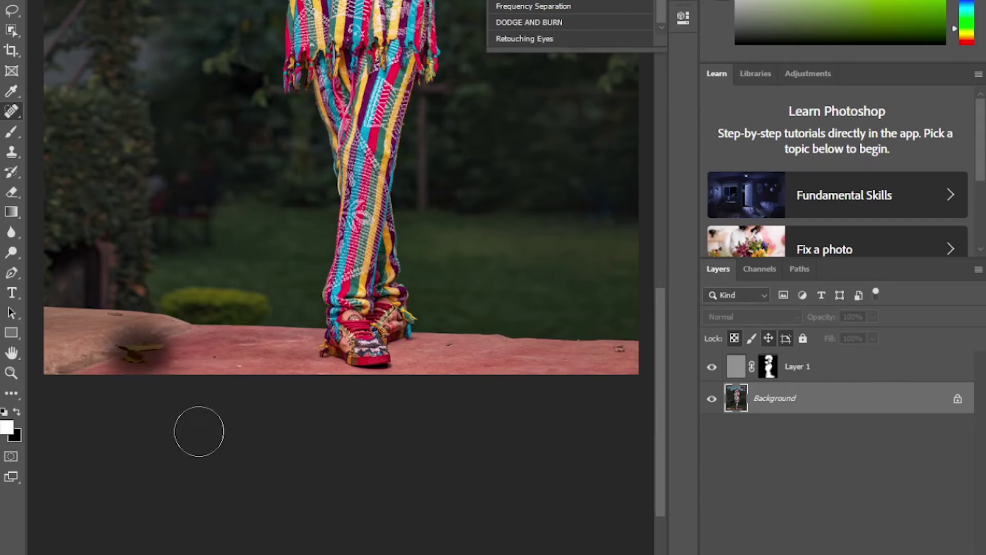
{"action": "left_click", "coordinate": [238, 348]}
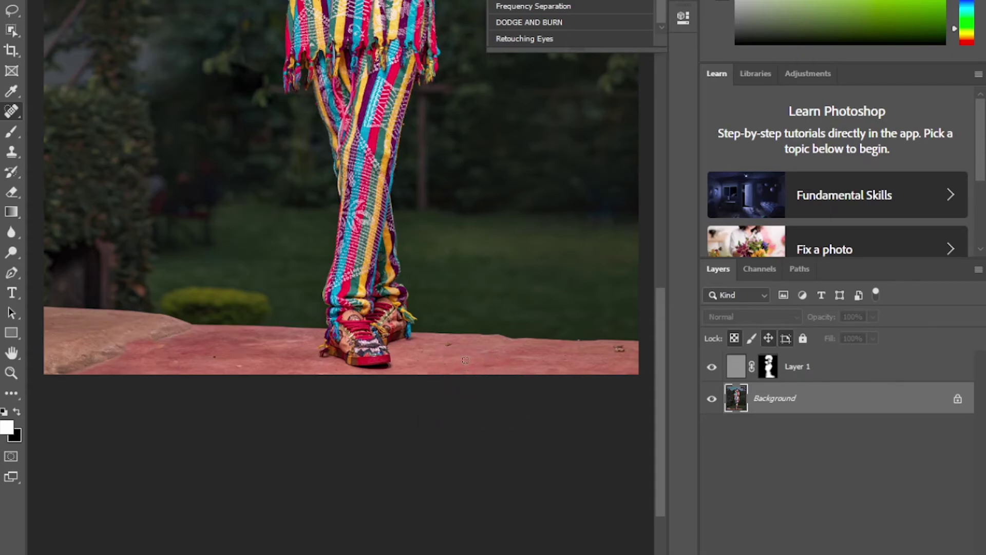
{"action": "left_click_drag", "start_coordinate": [449, 354], "coordinate": [469, 345]}
Merge the masked Hard Light layer with the background layer.
{"action": "key", "text": "ctrl+minus"}
{"action": "key", "text": "ctrl+minus"}
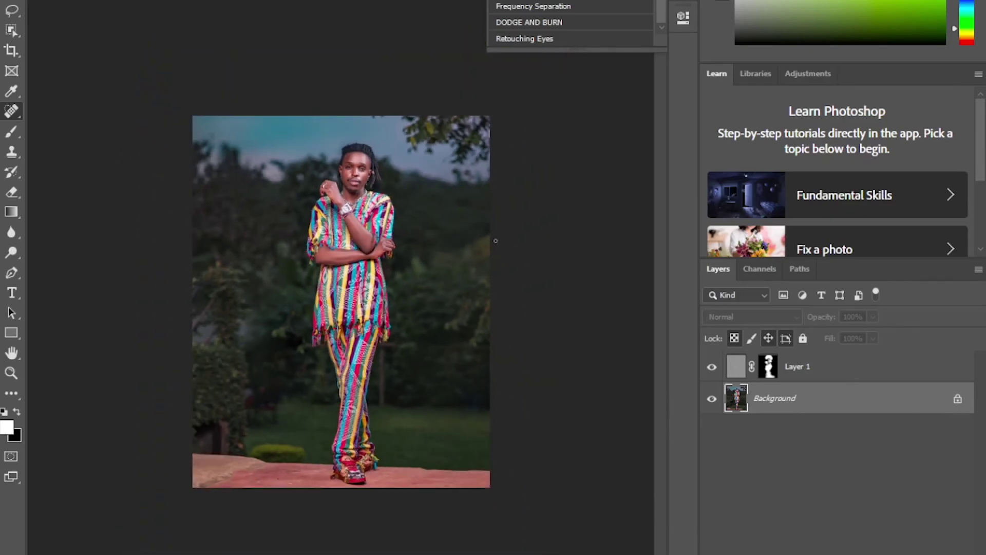
{"action": "key", "text": "ctrl+plus"}
{"action": "key", "text": "ctrl+plus"}
{"action": "key", "text": "ctrl+plus"}
{"action": "key", "text": "ctrl+plus"}
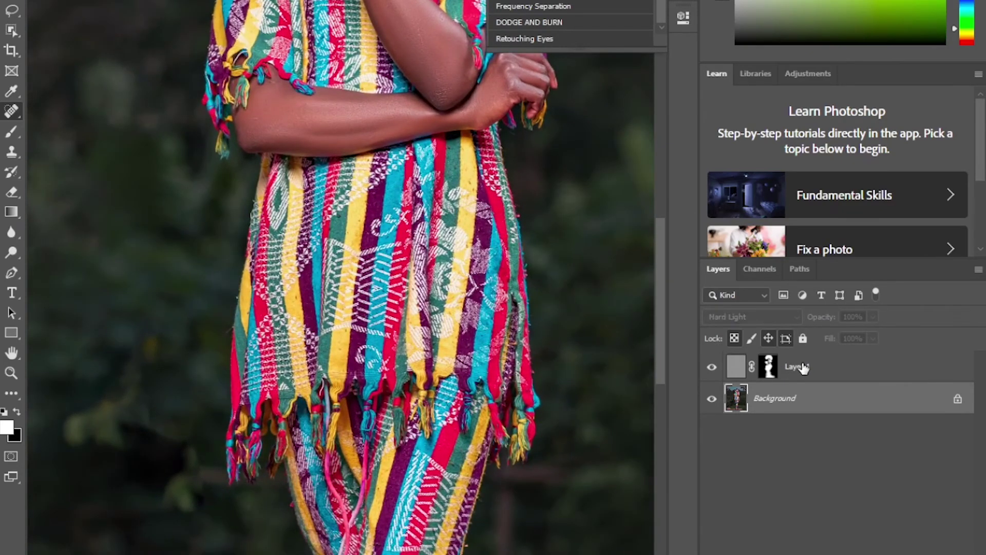
{"action": "left_click", "coordinate": [801, 368]}
{"action": "right_click", "coordinate": [804, 400]}
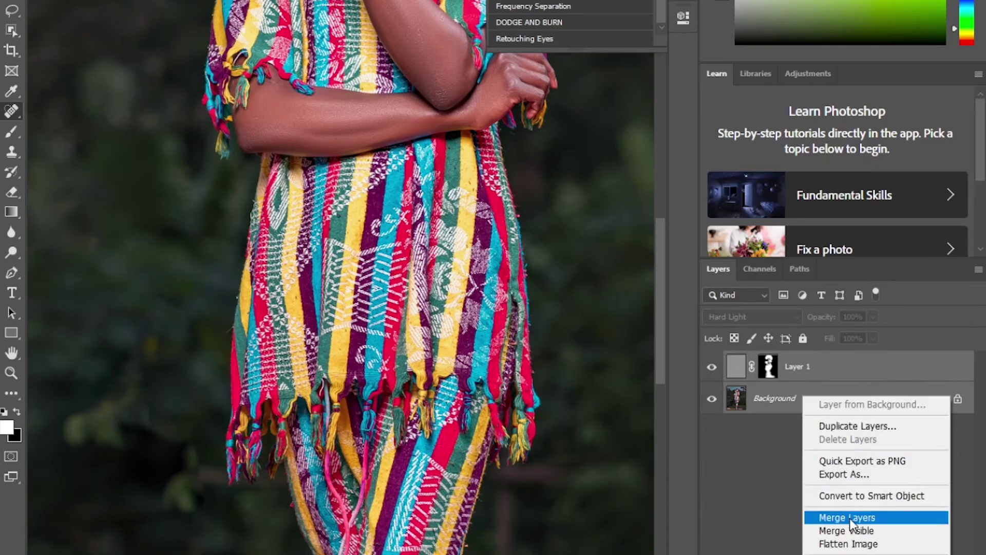
{"action": "left_click", "coordinate": [849, 518]}
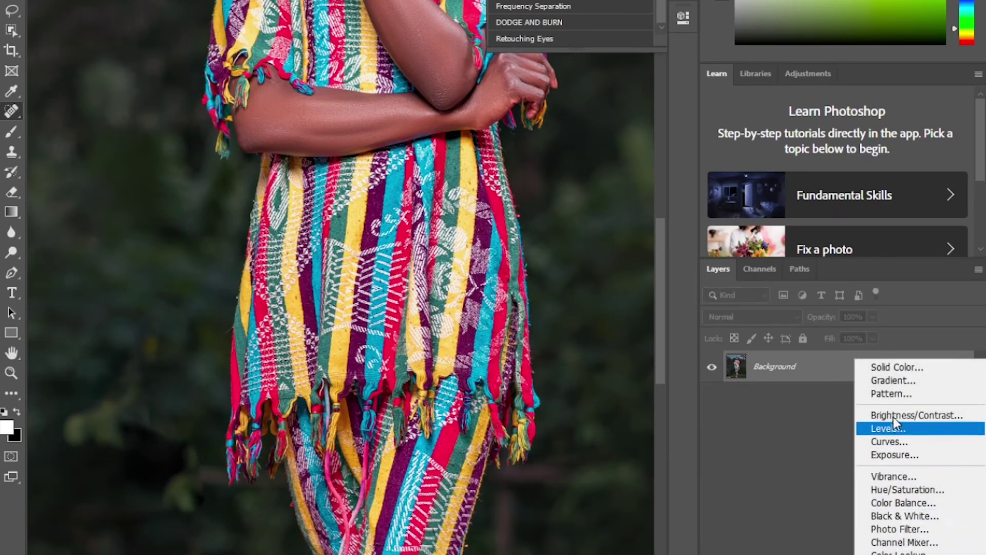
Add a Brightness/Contrast adjustment layer with contrast 25 and invert its layer mask to black.
{"action": "left_click", "coordinate": [887, 415]}
{"action": "left_click_drag", "start_coordinate": [551, 135], "coordinate": [571, 136]}
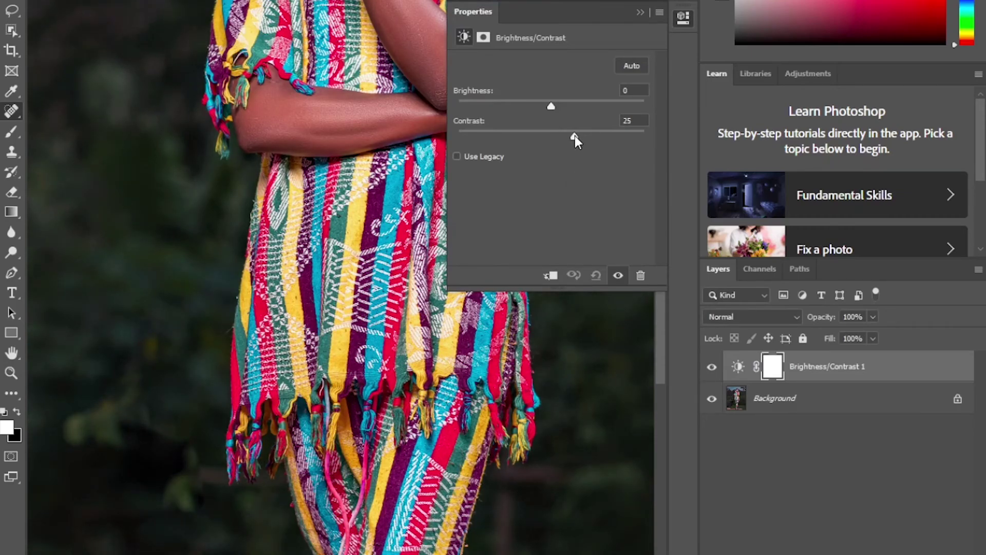
{"action": "left_click", "coordinate": [640, 11]}
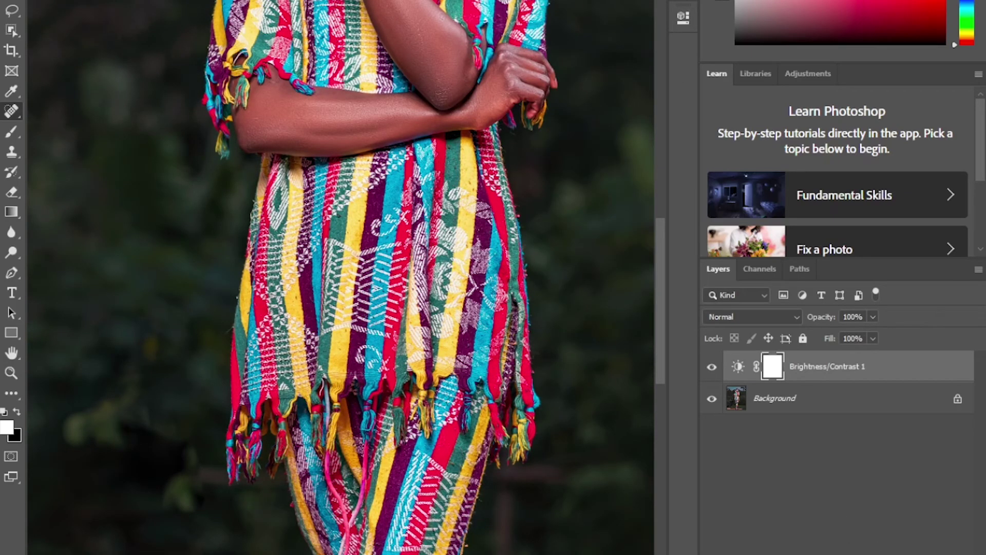
{"action": "left_click", "coordinate": [821, 554]}
{"action": "key", "text": "ctrl+i"}
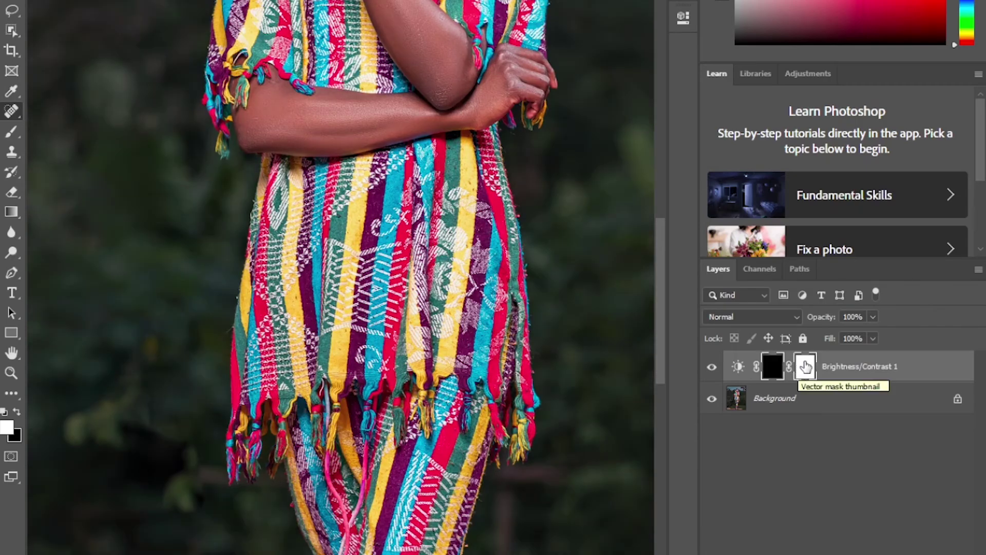
Paint white with the Brush tool on the Brightness/Contrast layer mask over the man's clothes, arms and head.
{"action": "right_click", "coordinate": [12, 131]}
{"action": "left_click", "coordinate": [77, 129]}
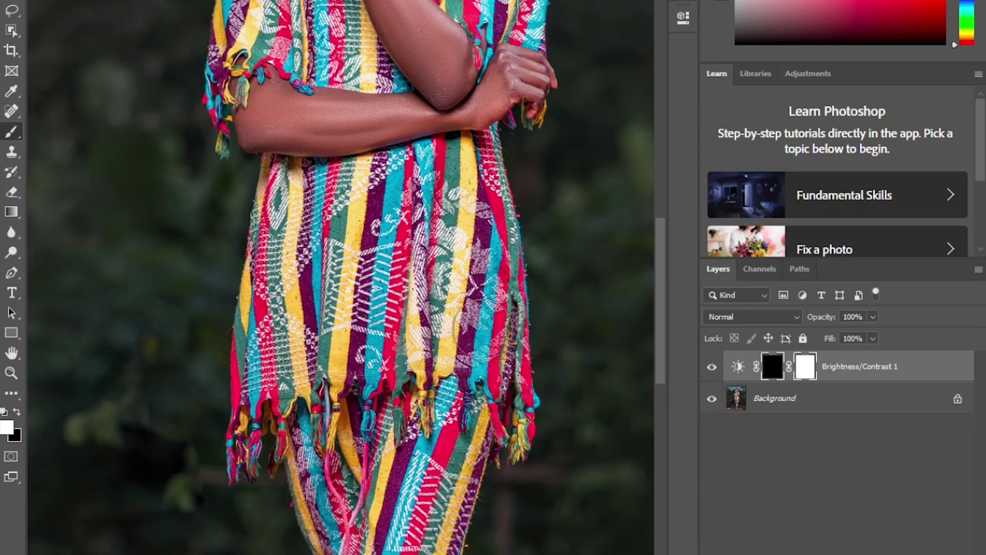
{"action": "left_click_drag", "start_coordinate": [393, 286], "coordinate": [376, 274]}
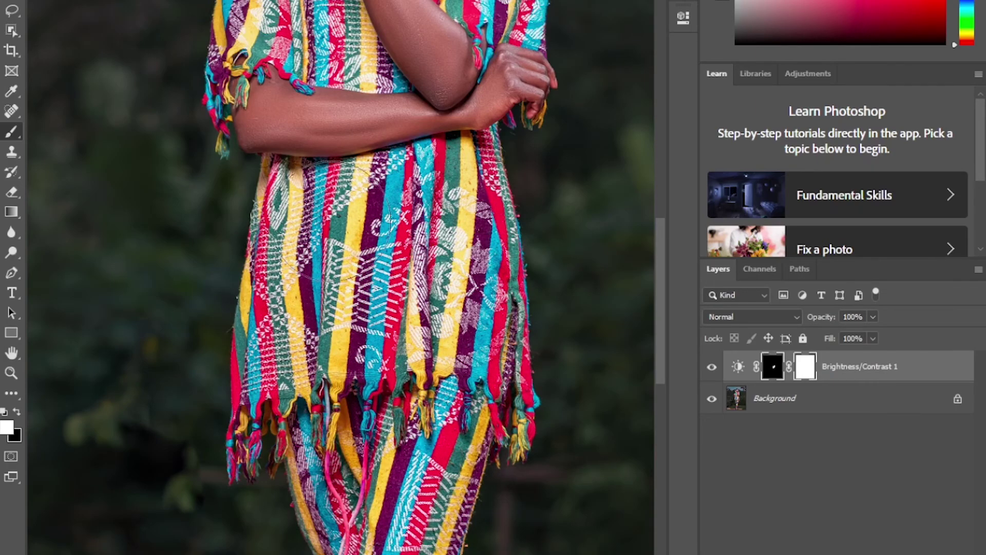
{"action": "mouse_move", "coordinate": [451, 417]}
{"action": "left_mouse_down"}
{"action": "mouse_move", "coordinate": [360, 471]}
{"action": "mouse_move", "coordinate": [401, 552]}
{"action": "left_mouse_up"}
{"action": "key", "text": "ctrl+minus"}
{"action": "key", "text": "ctrl+minus"}
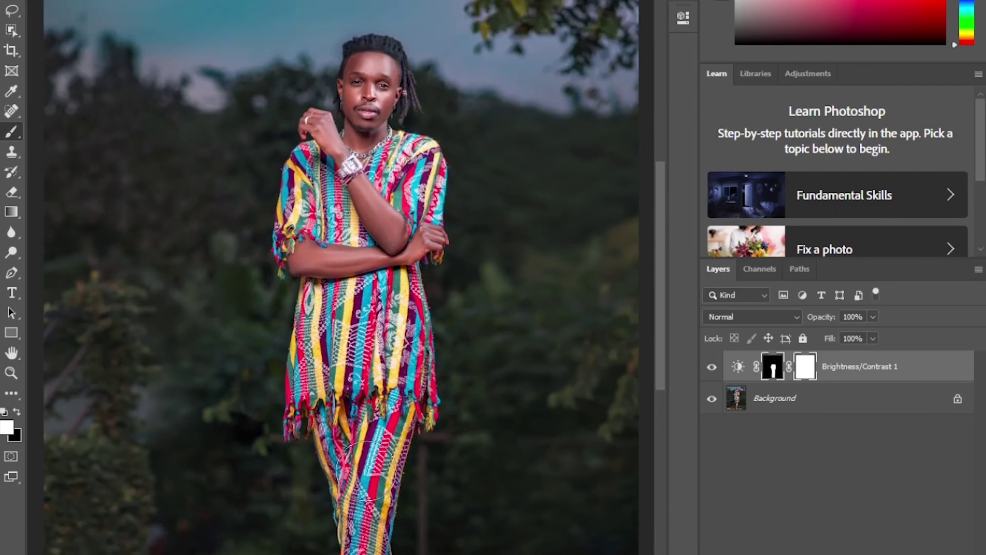
{"action": "scroll", "coordinate": [367, 471], "scroll_direction": "up", "scroll_amount": 2}
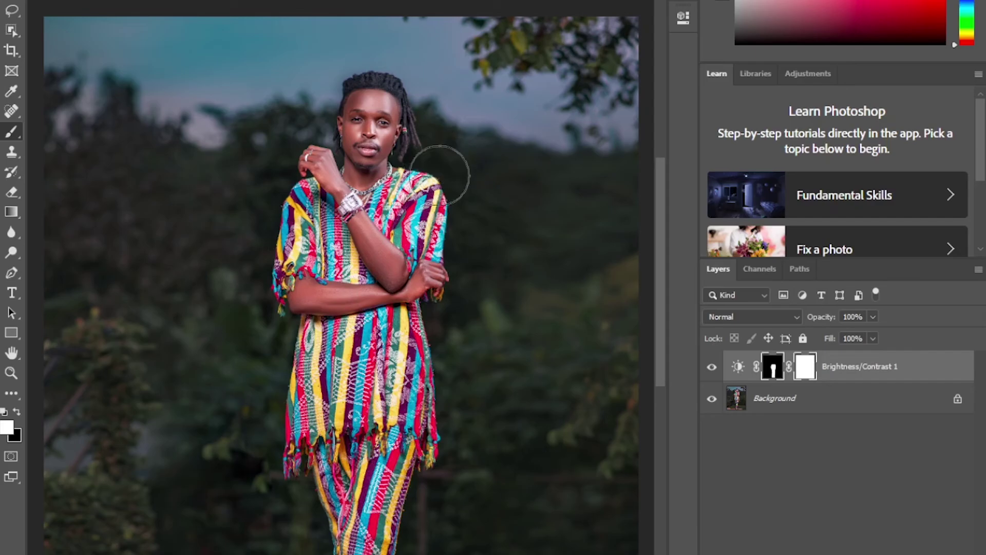
{"action": "left_click_drag", "start_coordinate": [424, 66], "coordinate": [359, 78]}
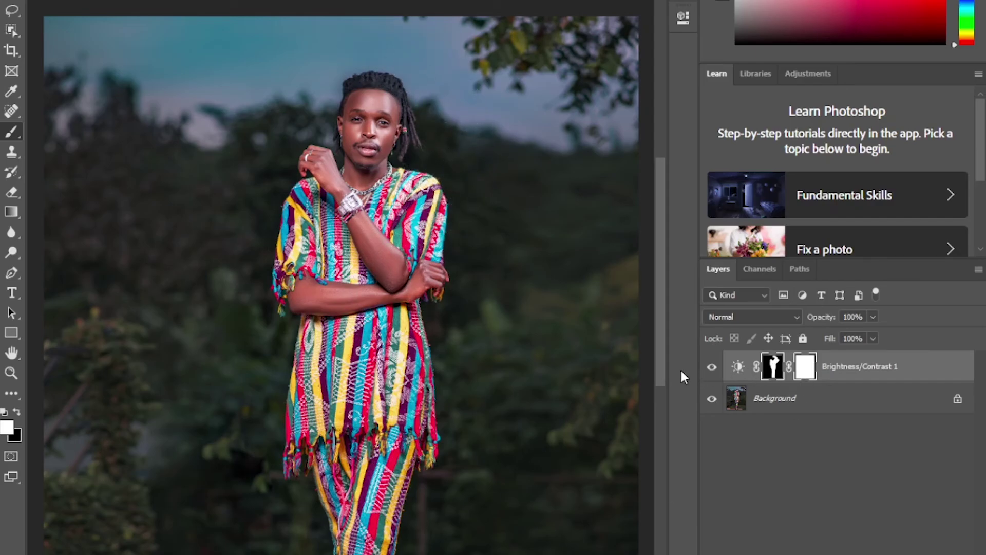
{"action": "left_click_drag", "start_coordinate": [663, 383], "coordinate": [661, 438]}
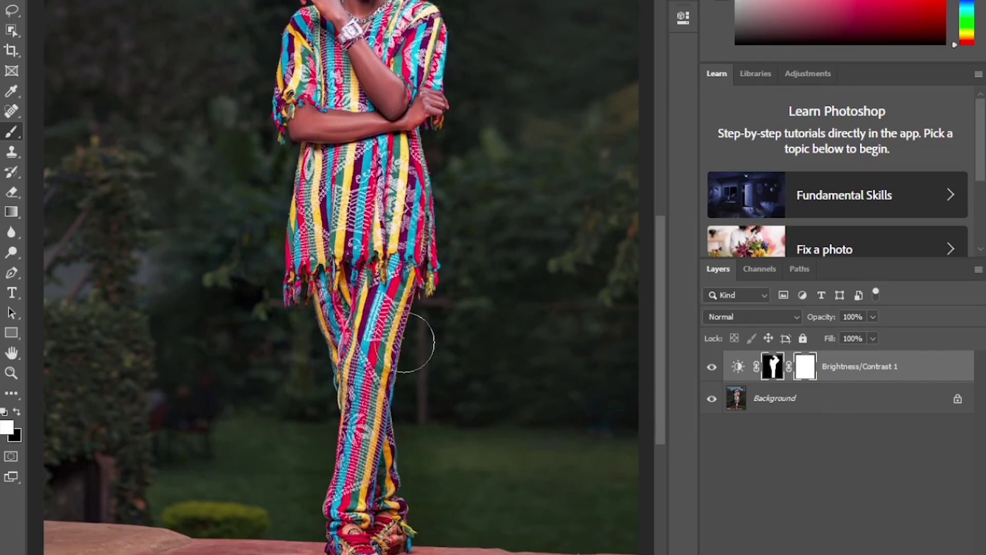
Add a Selective Color adjustment for the Greens with cyan -99% and magenta +100%, lowering yellow and raising black.
{"action": "scroll", "coordinate": [336, 336], "scroll_direction": "up", "scroll_amount": 2}
{"action": "left_click", "coordinate": [845, 554]}
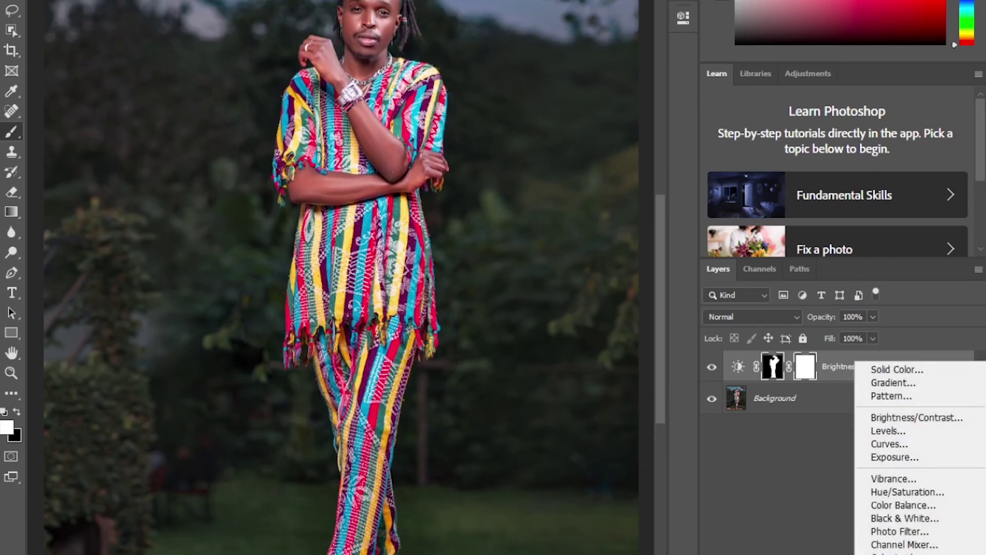
{"action": "left_click", "coordinate": [892, 554]}
{"action": "left_click_drag", "start_coordinate": [520, 110], "coordinate": [460, 113]}
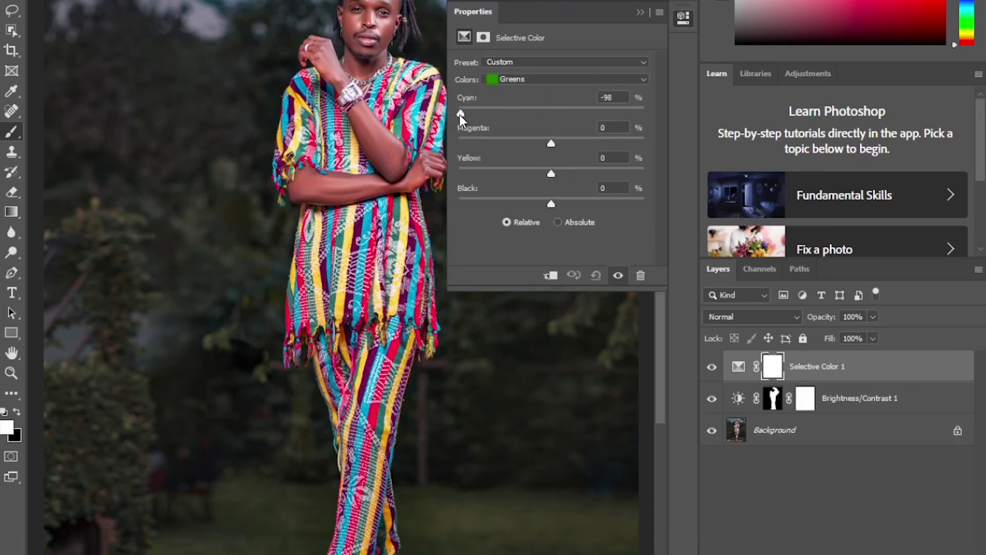
{"action": "left_click_drag", "start_coordinate": [508, 144], "coordinate": [673, 149]}
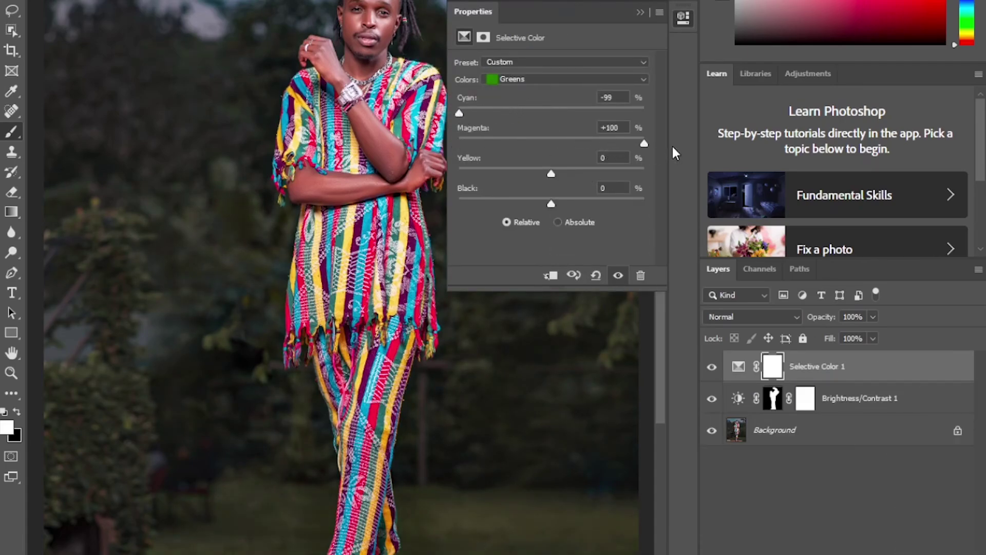
{"action": "left_click_drag", "start_coordinate": [515, 173], "coordinate": [462, 173]}
{"action": "left_click_drag", "start_coordinate": [552, 204], "coordinate": [581, 205]}
{"action": "left_click", "coordinate": [640, 12]}
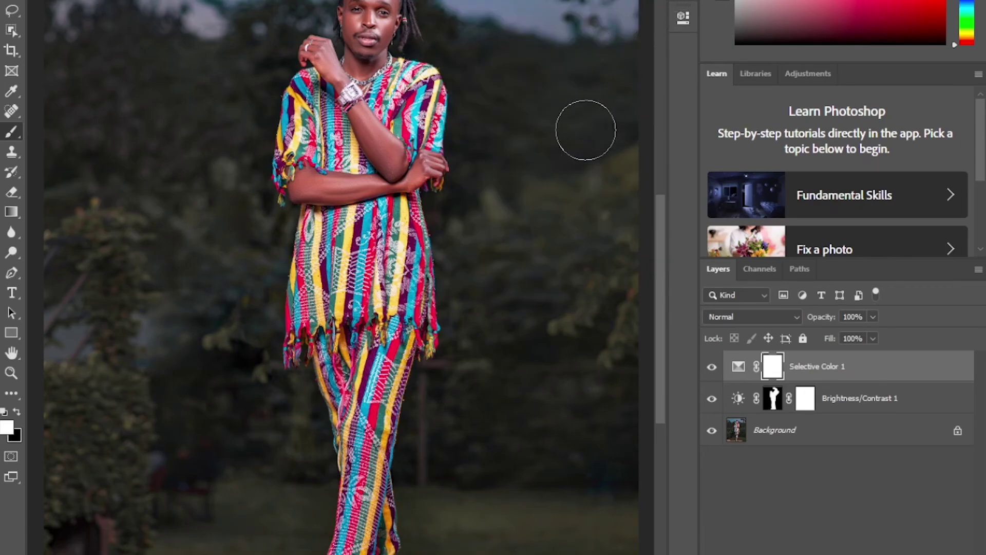
Compare the image with and without the Selective Color layer, and merge both adjustment layers into the background.
{"action": "key", "text": "ctrl+minus"}
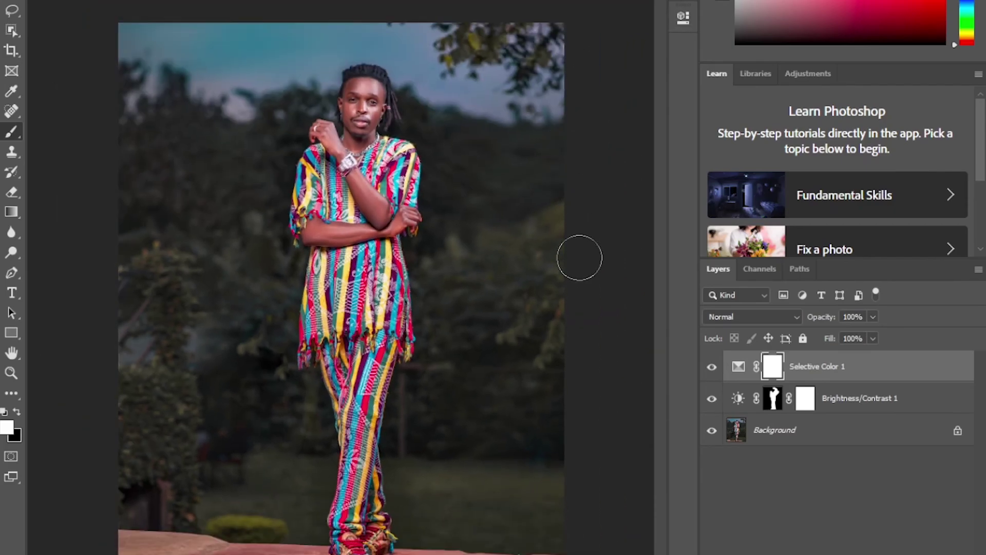
{"action": "left_click", "coordinate": [712, 368]}
{"action": "left_click", "coordinate": [712, 368]}
{"action": "left_click", "coordinate": [821, 437], "text": "shift"}
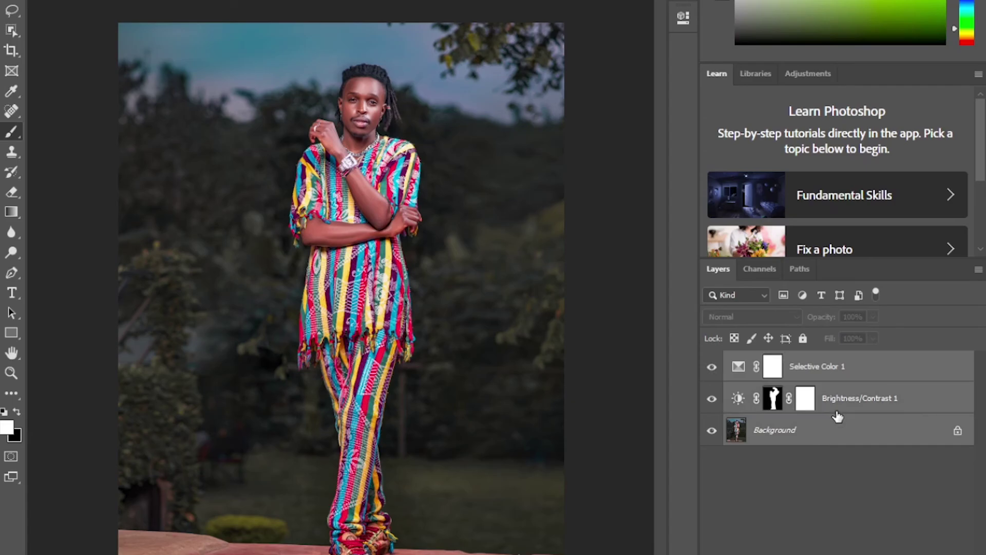
{"action": "right_click", "coordinate": [837, 414]}
{"action": "left_click", "coordinate": [665, 458]}
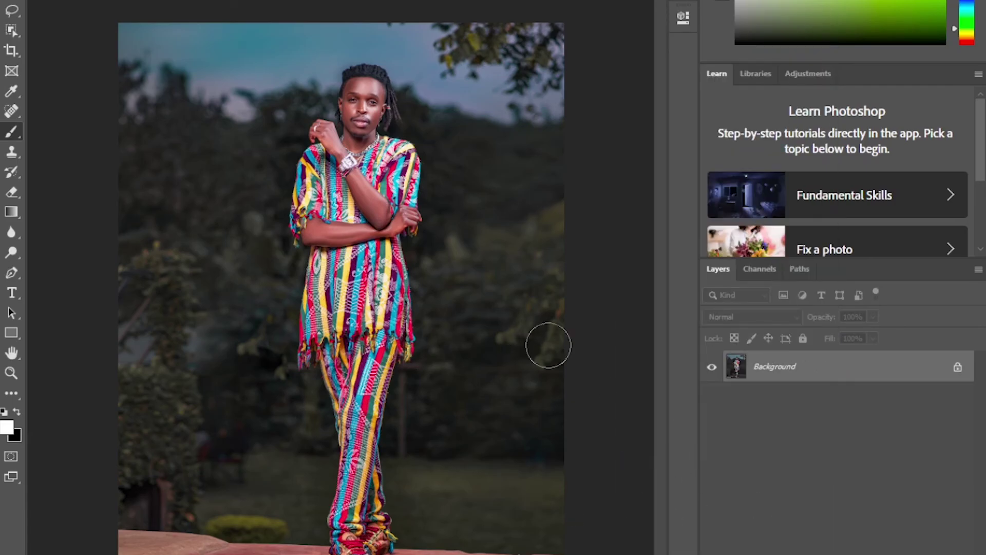
Revert the image to its last saved version.
{"action": "left_click", "coordinate": [28, 0]}
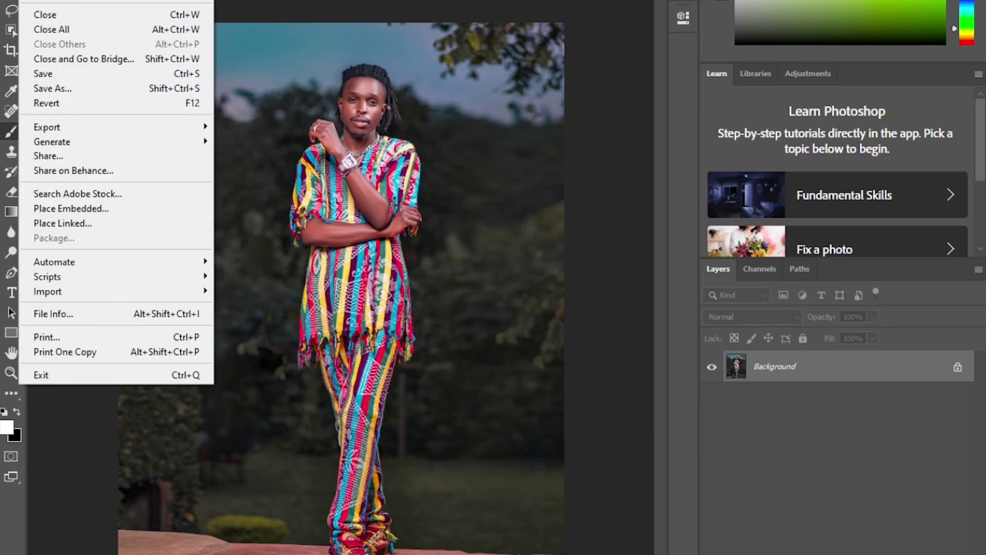
{"action": "left_click", "coordinate": [63, 105]}
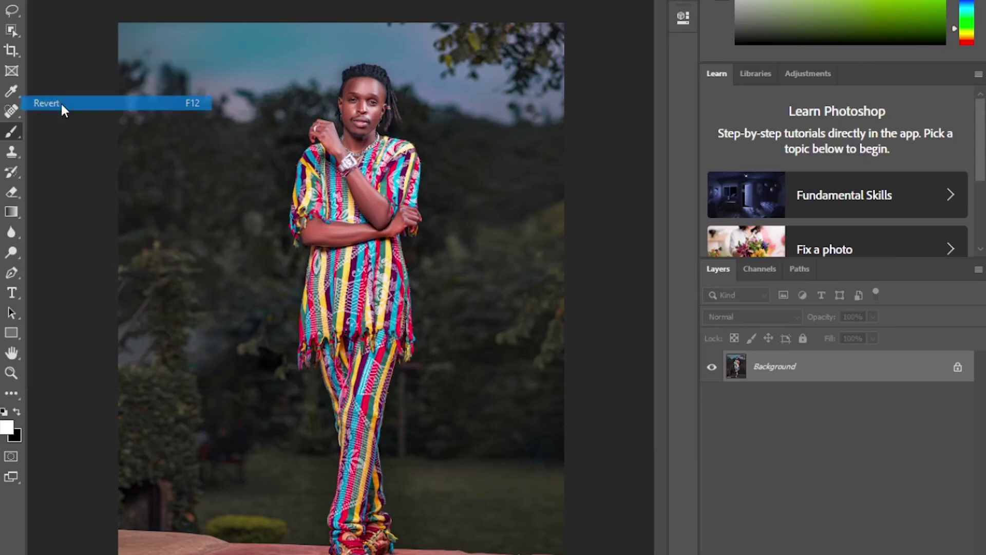